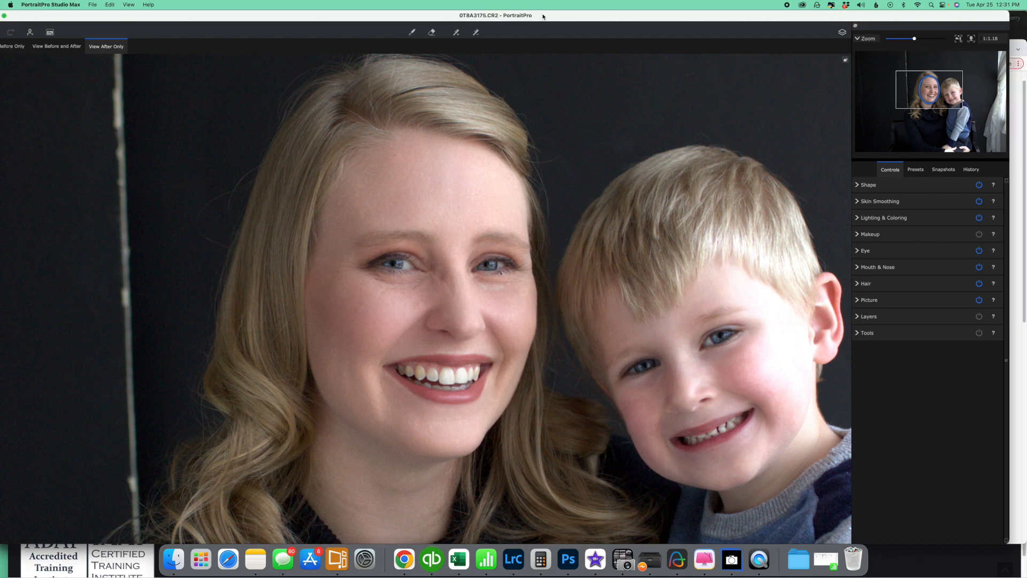
# - Open the face selection view and select the woman's face for enhancement
pyautogui.moveTo(560, 9); pyautogui.dragTo(564, 6)
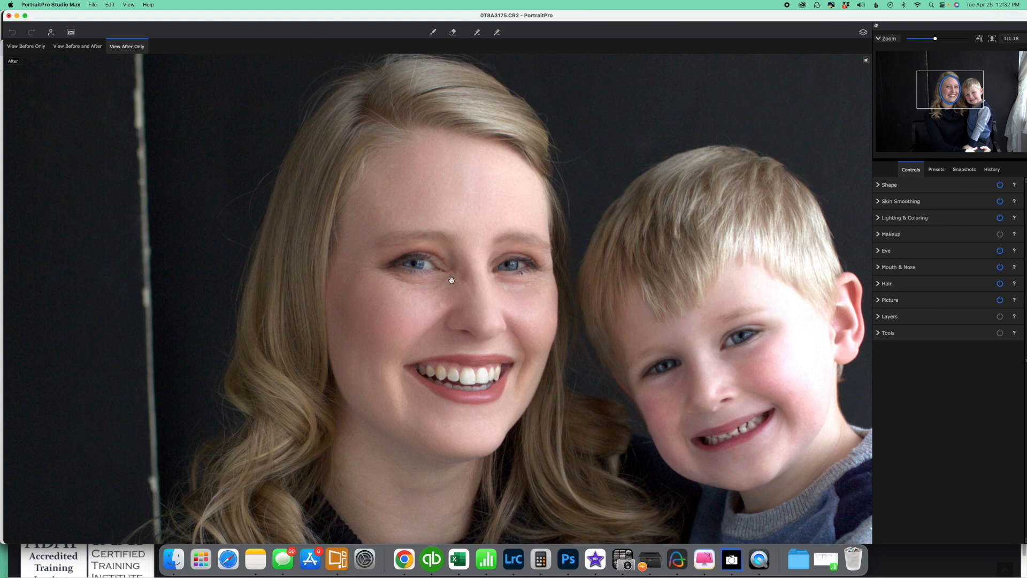
pyautogui.click(51, 33)
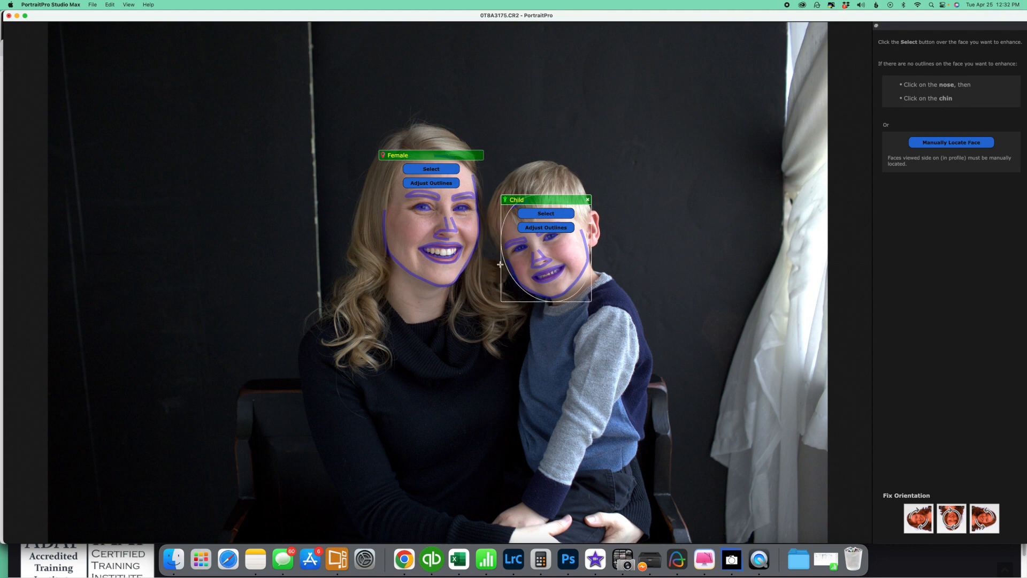
pyautogui.moveTo(408, 160)
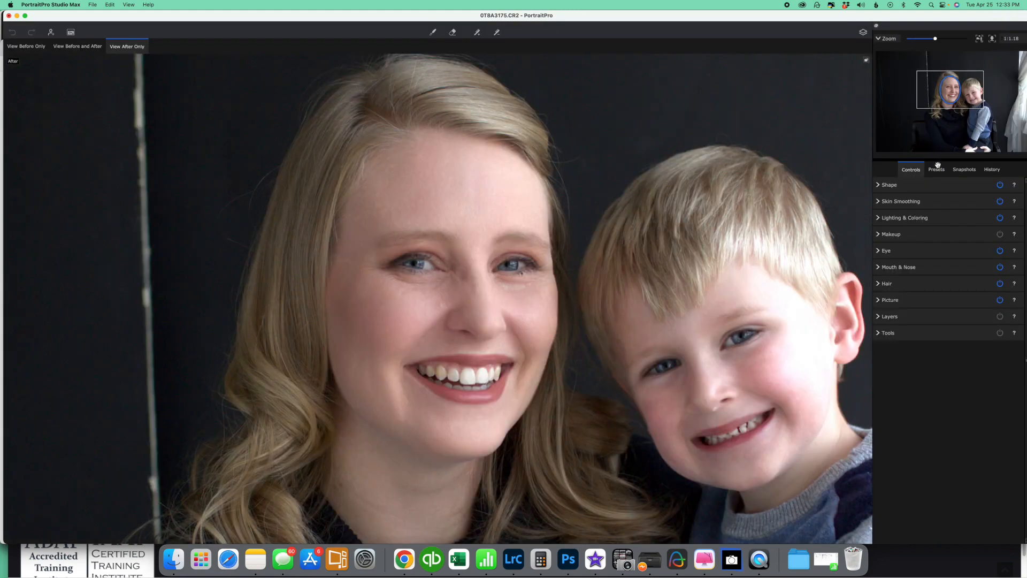
# - Apply the Standard preset from the Global presets to the woman's face
pyautogui.click(935, 169)
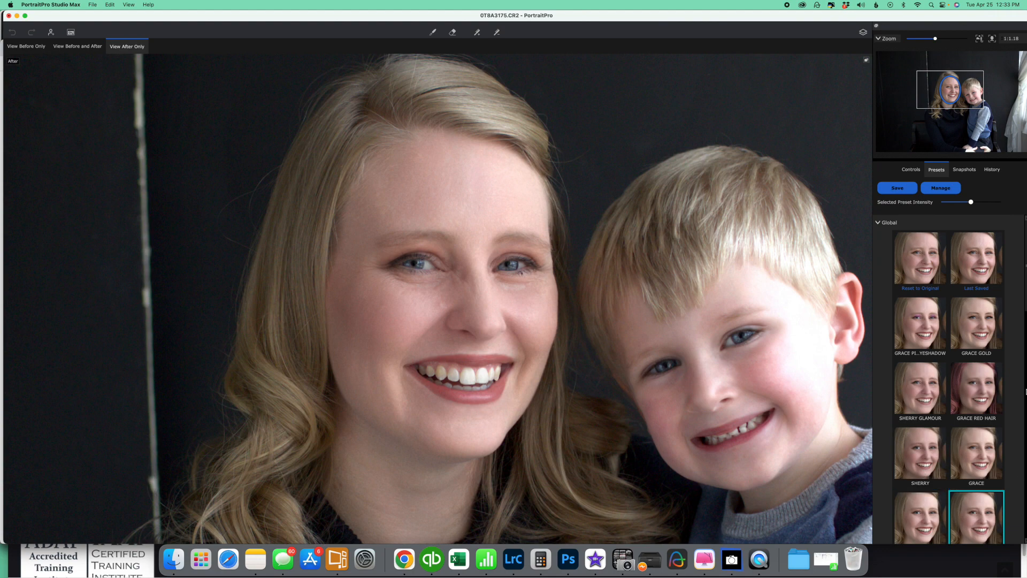
pyautogui.scroll(-3, 1010, 454)
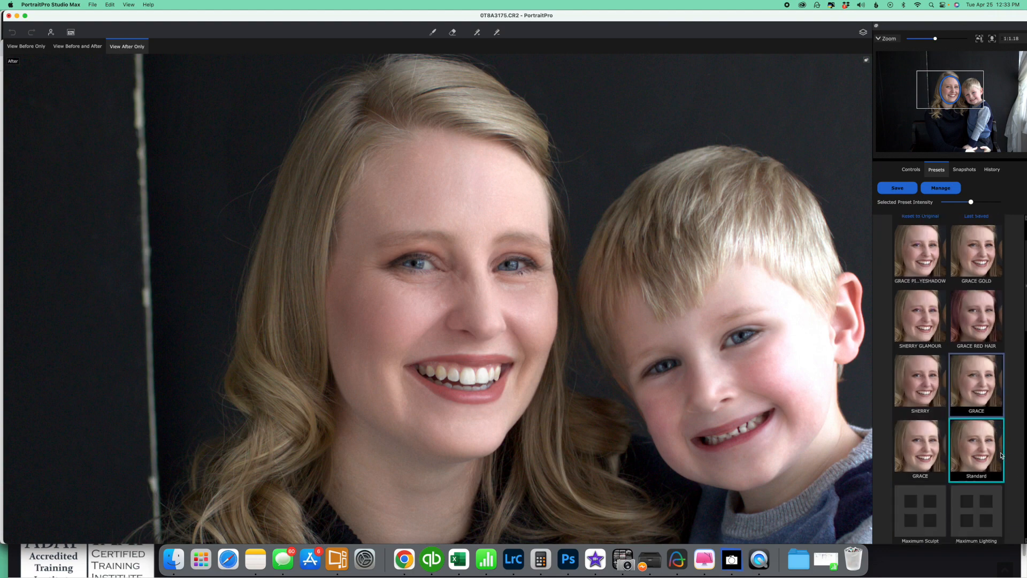
pyautogui.click(983, 413)
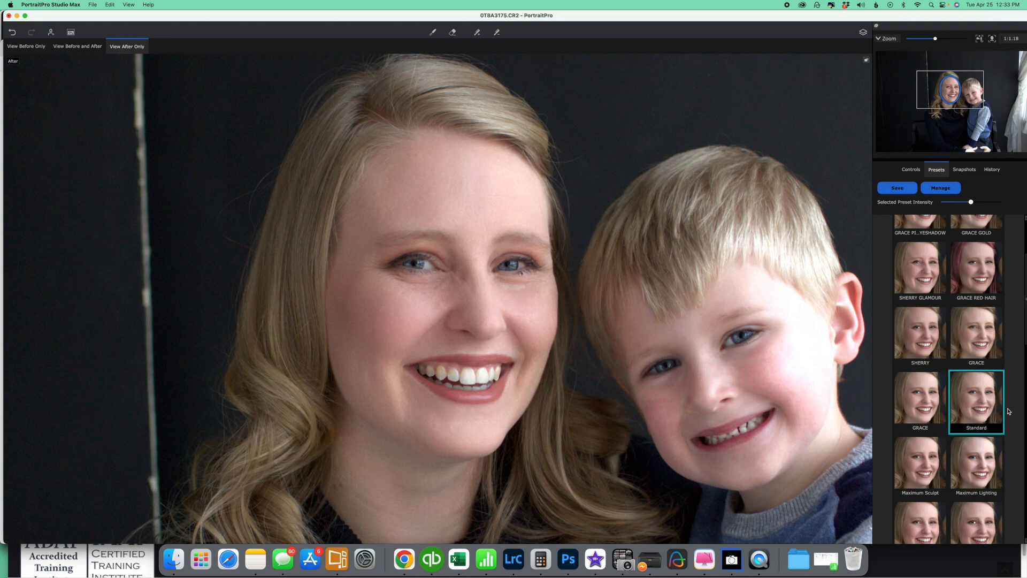
pyautogui.scroll(-1, 975, 383)
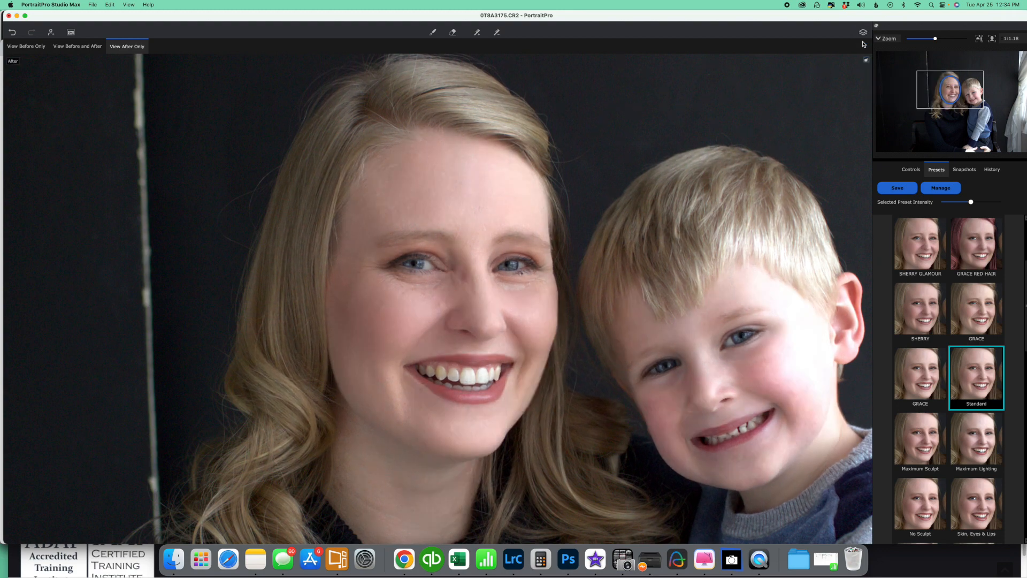
# - Compare the original and retouched versions of the portrait several times, ending on the retouched one
pyautogui.click(863, 35)
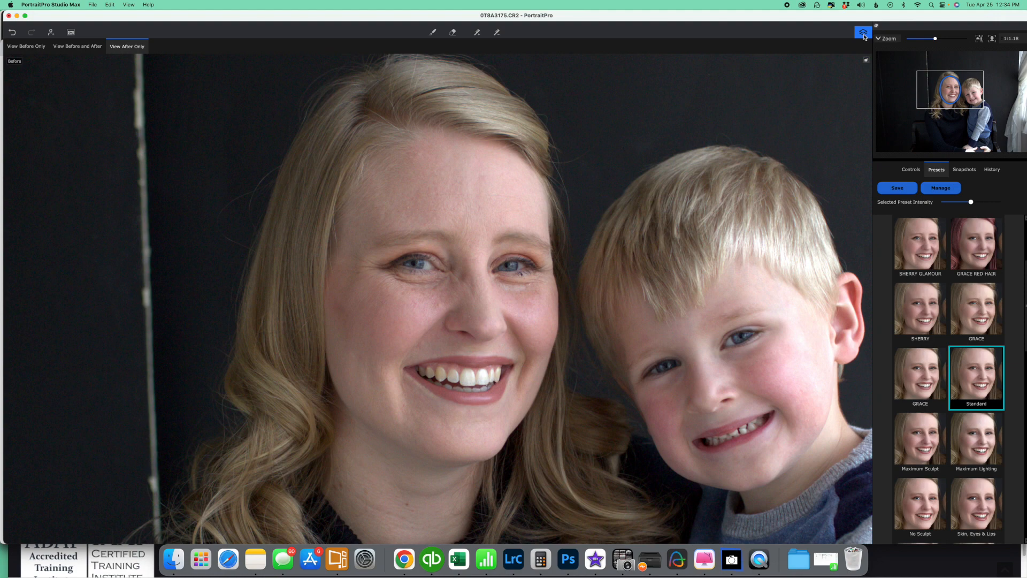
pyautogui.click(864, 34)
pyautogui.click(863, 34)
pyautogui.click(864, 34)
pyautogui.click(864, 34)
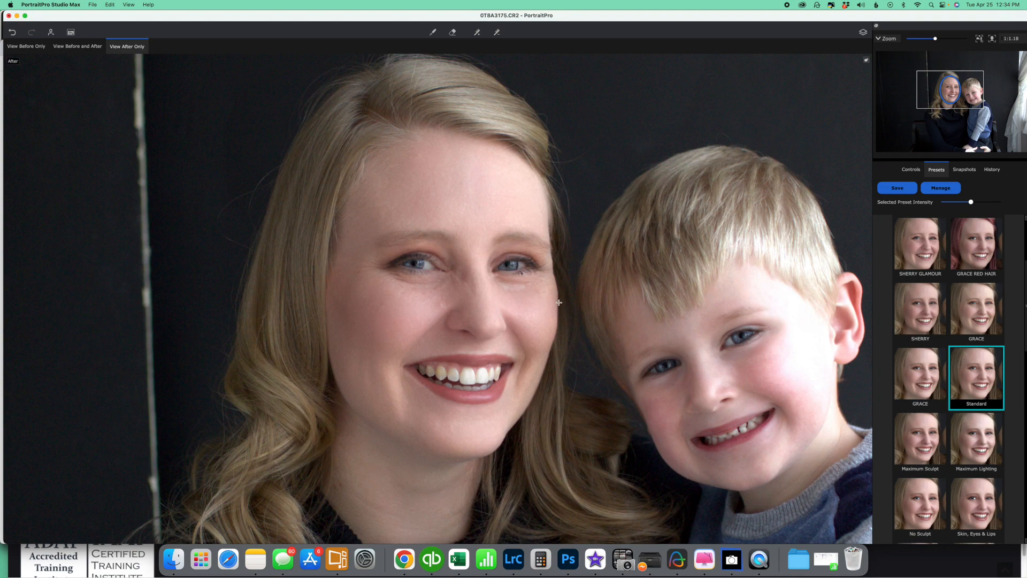
# - Toggle the Shape adjustments off and on repeatedly to compare their effect, leaving them enabled
pyautogui.click(909, 170)
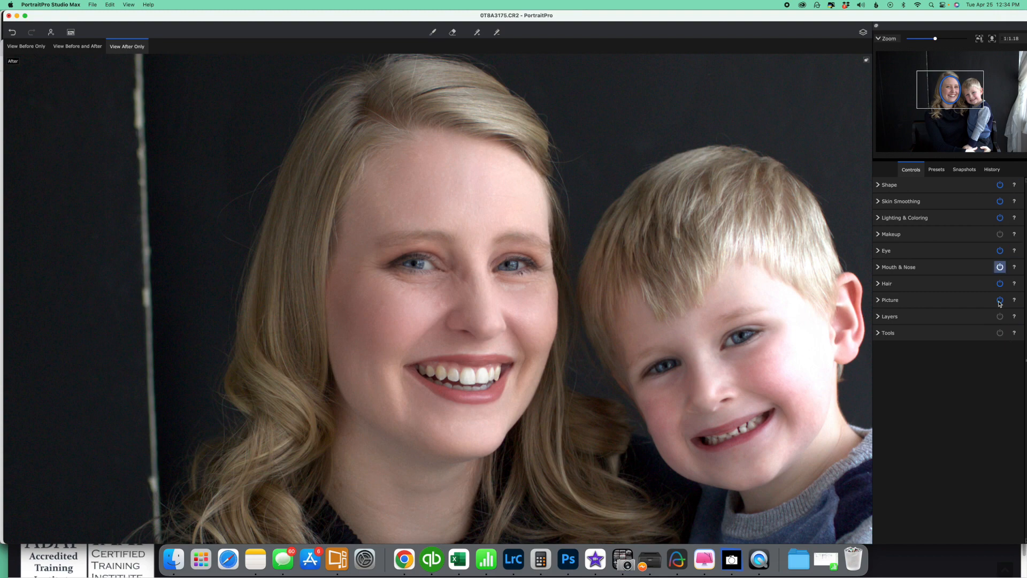
pyautogui.click(998, 185)
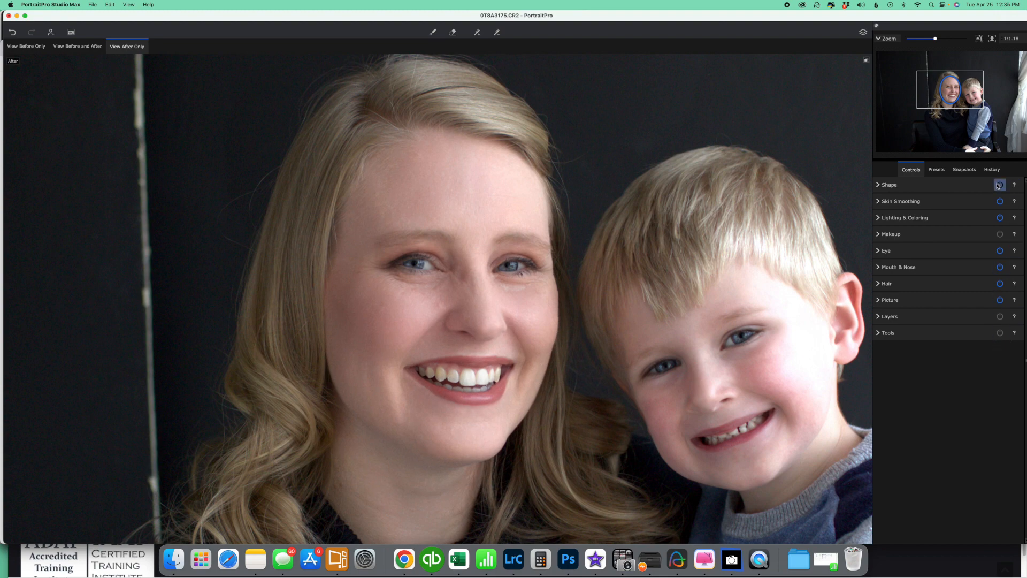
pyautogui.click(999, 185)
pyautogui.click(998, 184)
pyautogui.click(999, 185)
pyautogui.click(998, 184)
pyautogui.click(999, 185)
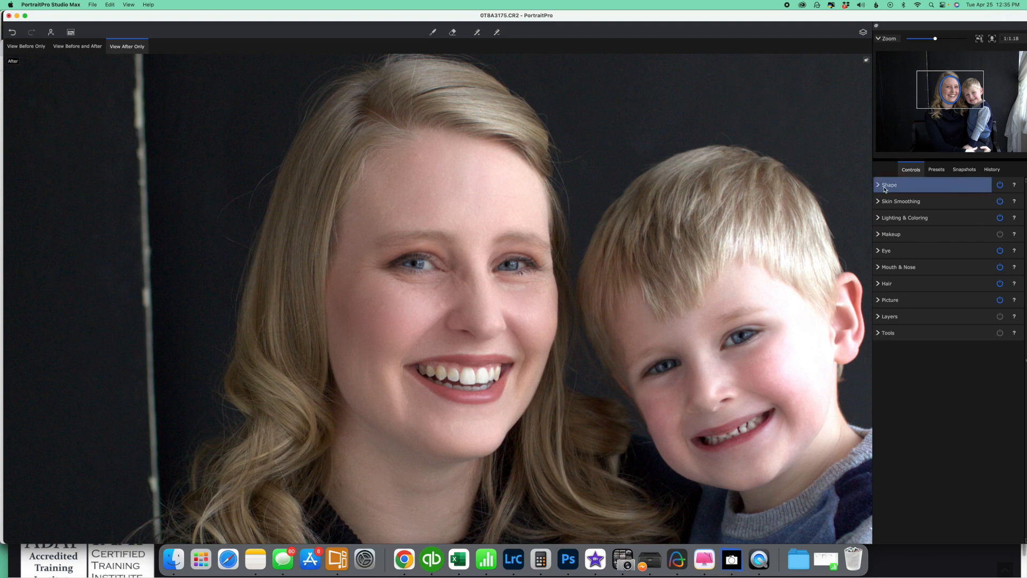
# - Expand the Shape controls, preview an exaggerated Face Shape, and return that setting to about 17
pyautogui.click(955, 189)
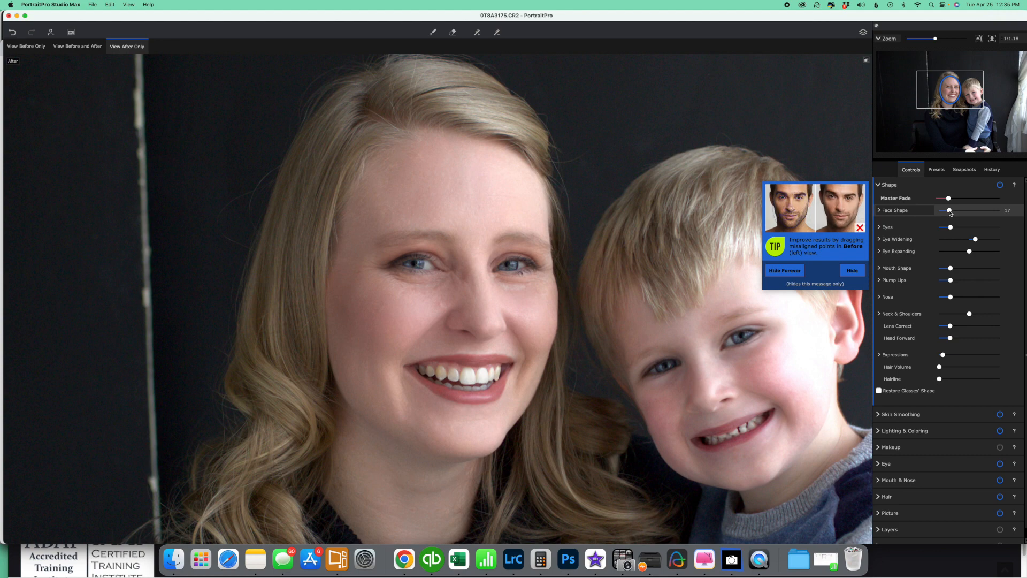
pyautogui.moveTo(949, 212); pyautogui.dragTo(999, 211)
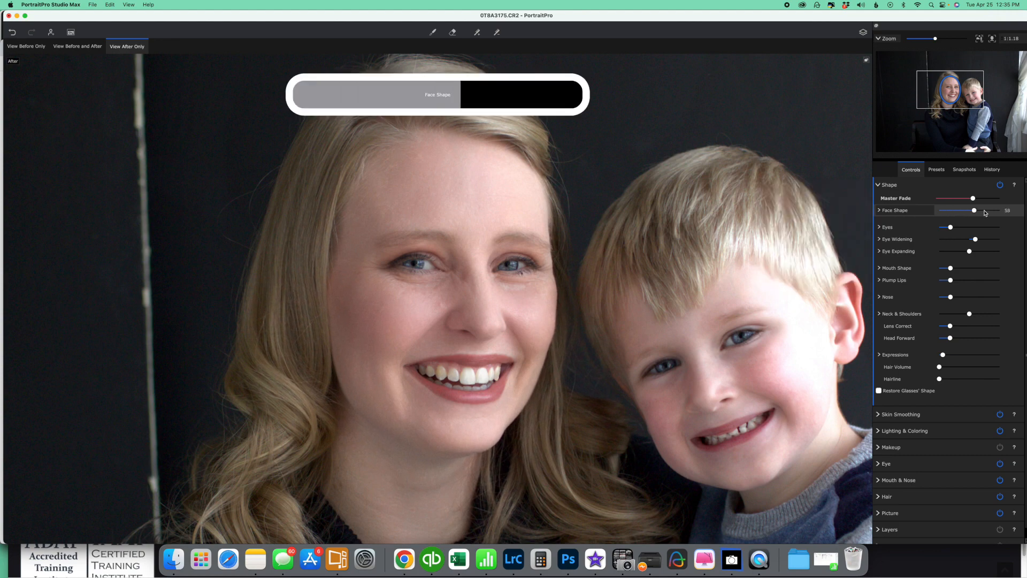
pyautogui.moveTo(1000, 210); pyautogui.dragTo(950, 212)
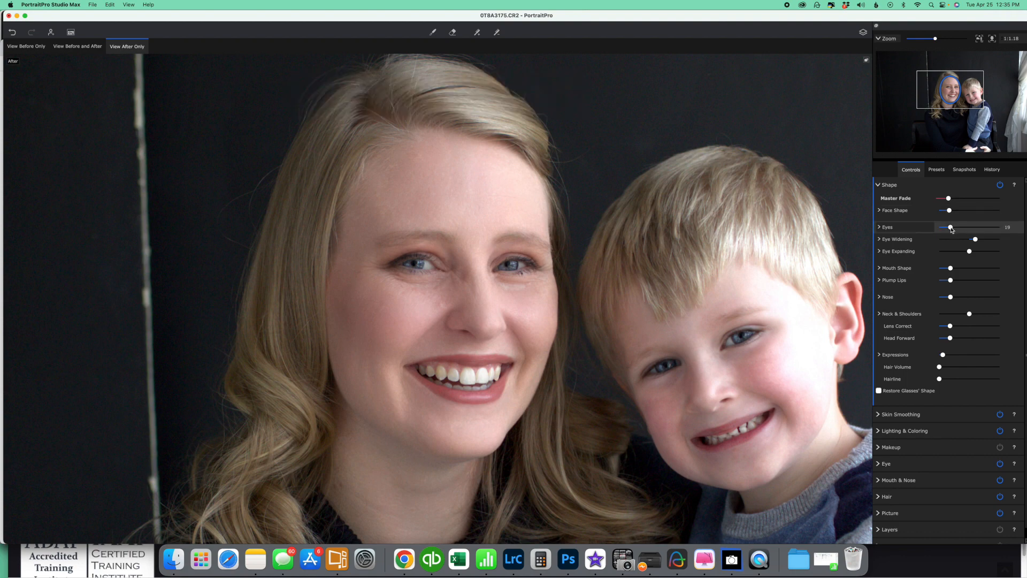
# - Set Eye Widening to 25 and Nose to 31, and slightly strengthen Eyes, Mouth Shape and Plump Lips
pyautogui.moveTo(952, 229)
pyautogui.mouseDown()
pyautogui.moveTo(1000, 227)
pyautogui.moveTo(941, 229)
pyautogui.mouseUp()
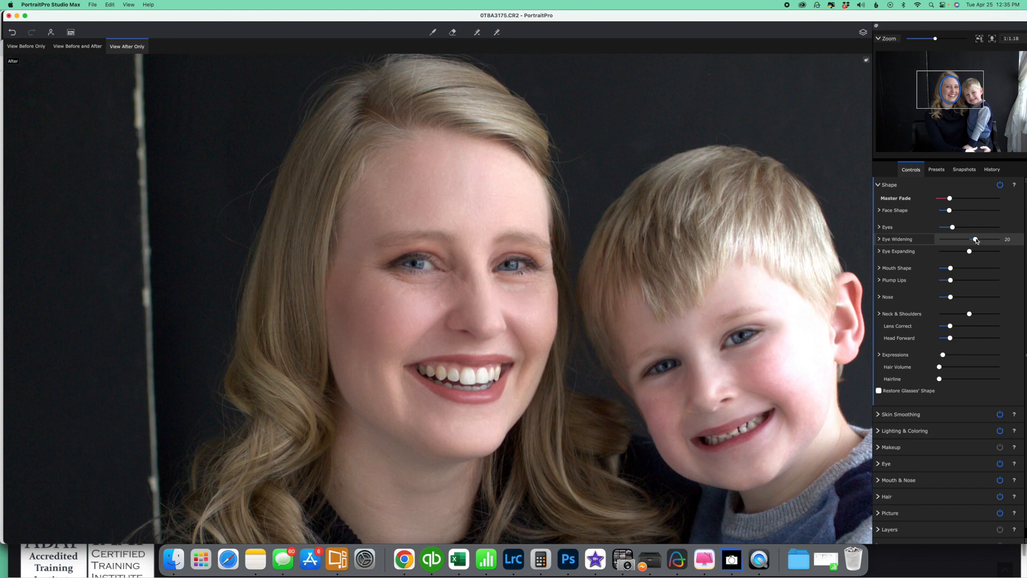
pyautogui.moveTo(976, 240)
pyautogui.mouseDown()
pyautogui.moveTo(1000, 239)
pyautogui.moveTo(971, 240)
pyautogui.mouseUp()
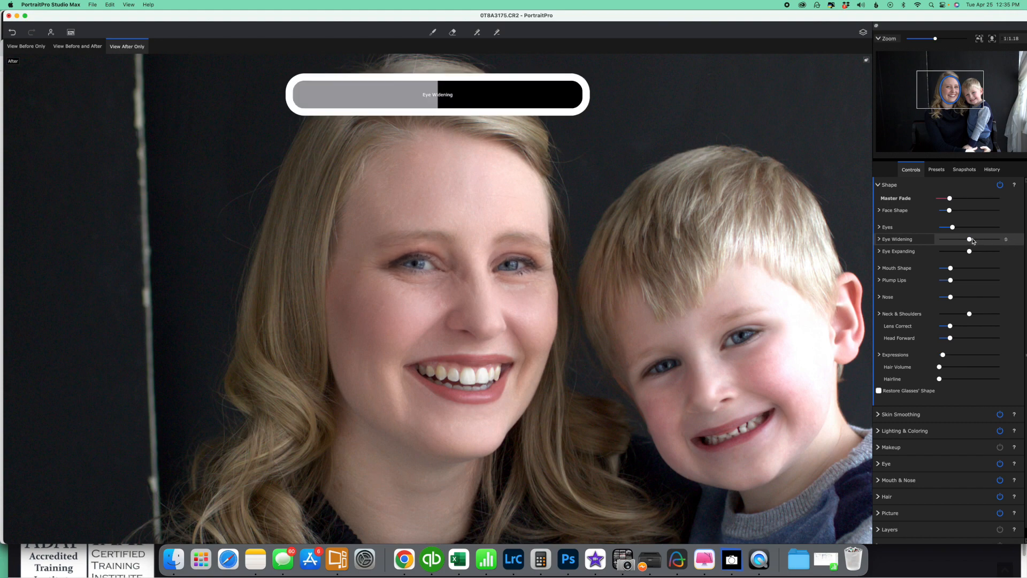
pyautogui.moveTo(973, 241); pyautogui.dragTo(961, 301)
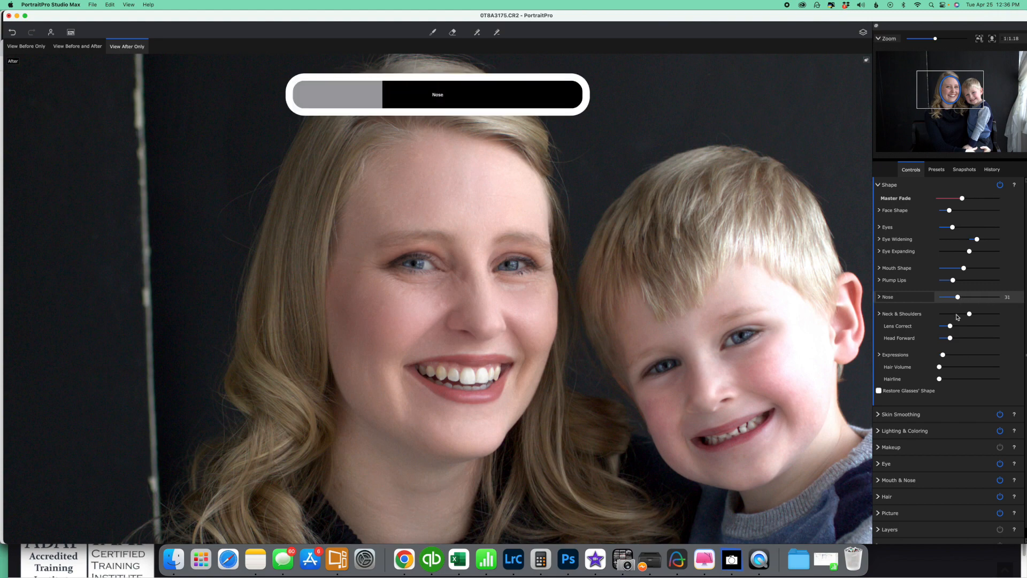
# - Set Neck & Shoulders to 28 and raise Lens Correct to its maximum
pyautogui.scroll(-2, 615, 401)
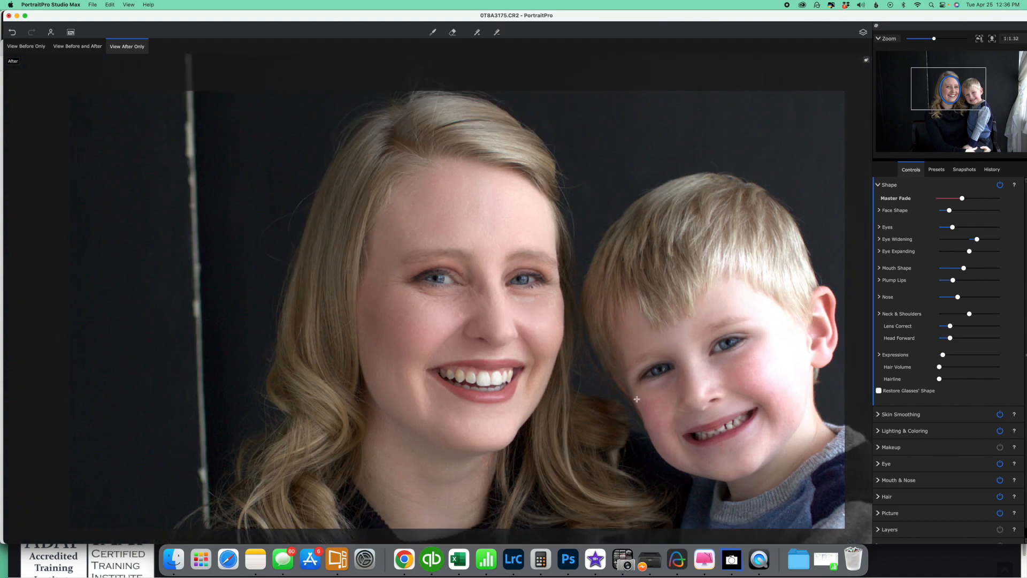
pyautogui.scroll(-2, 630, 395)
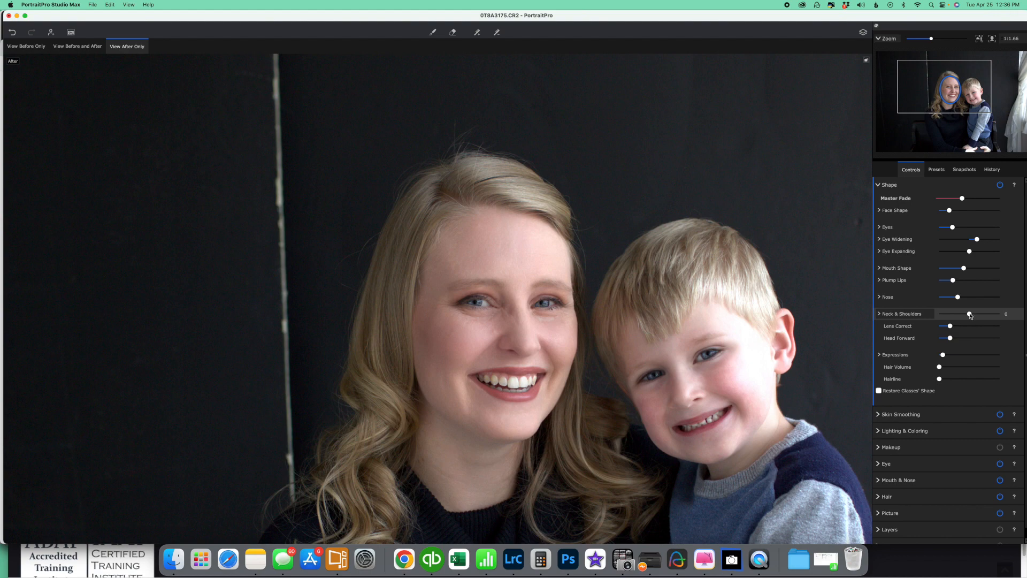
pyautogui.moveTo(970, 314)
pyautogui.mouseDown()
pyautogui.moveTo(1019, 314)
pyautogui.moveTo(979, 313)
pyautogui.mouseUp()
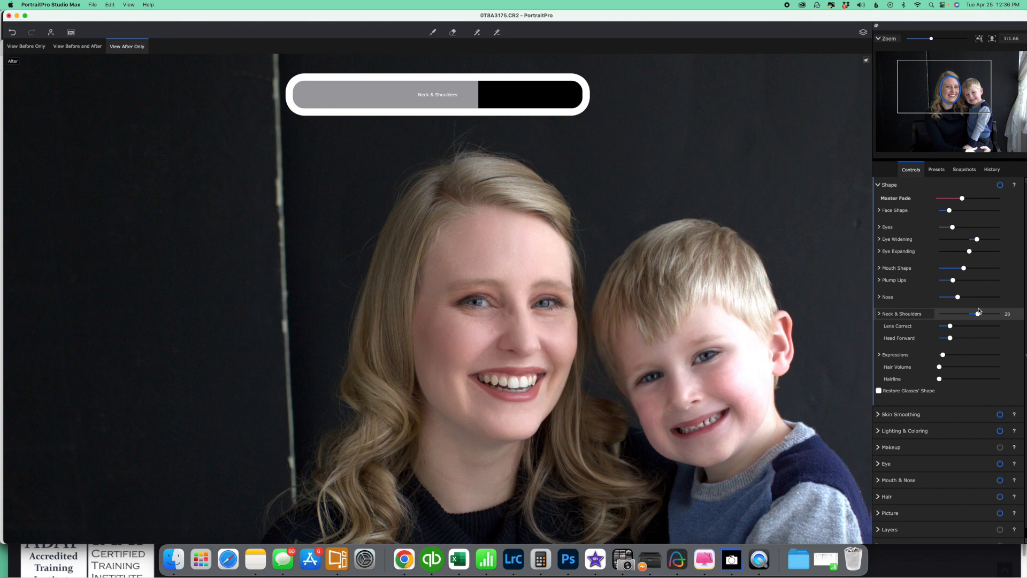
pyautogui.scroll(-1, 960, 351)
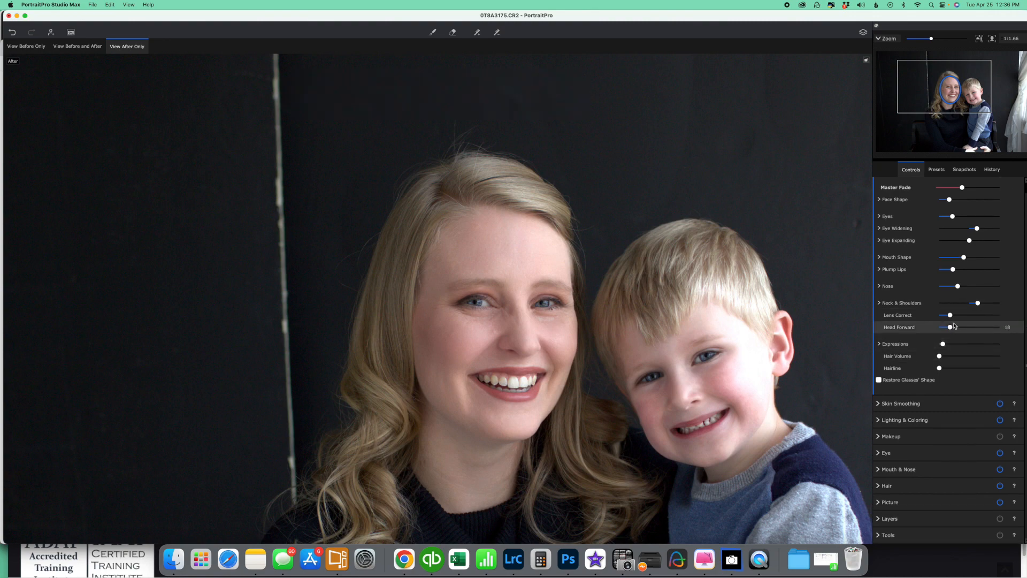
pyautogui.moveTo(951, 316); pyautogui.dragTo(1000, 315)
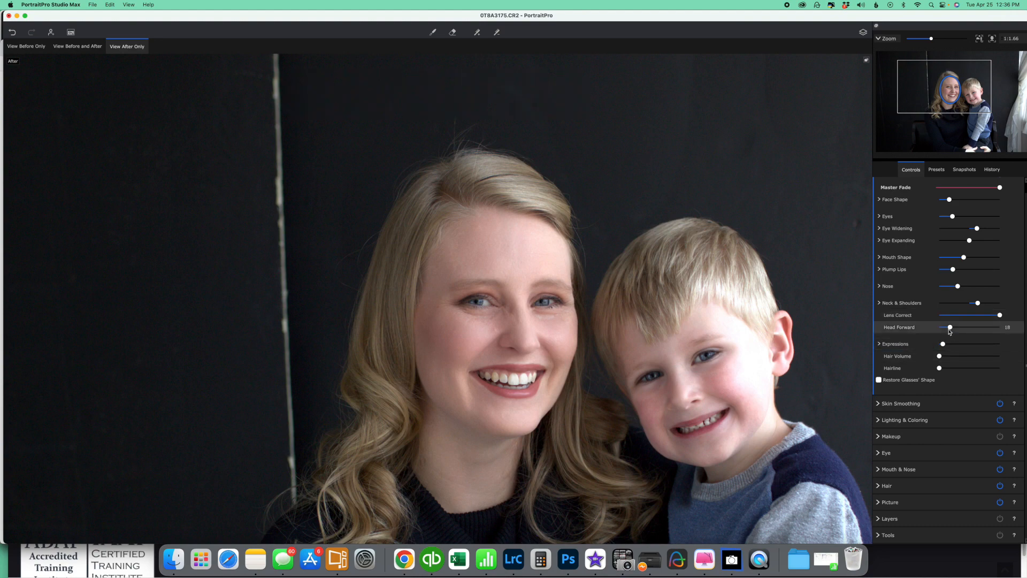
# - Preview a stronger Head Forward, settle it at about 6, and set Expressions to 0
pyautogui.moveTo(950, 327); pyautogui.dragTo(965, 327)
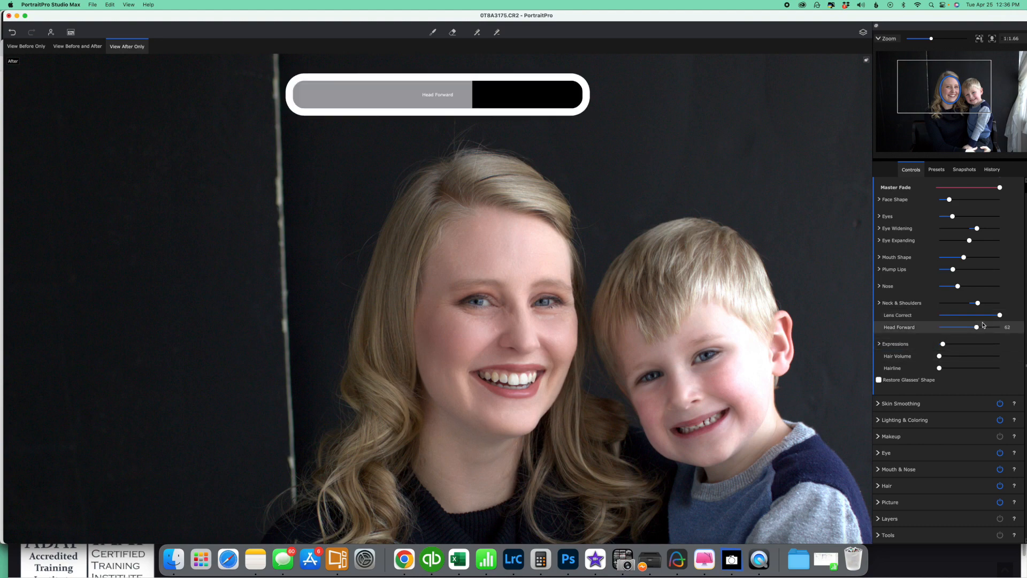
pyautogui.click(944, 327)
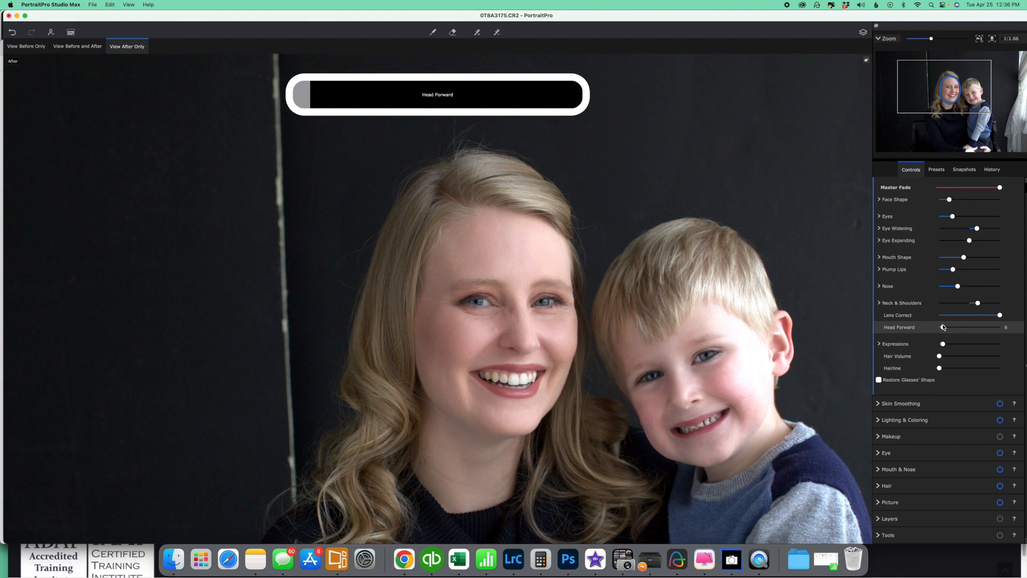
pyautogui.moveTo(943, 344); pyautogui.dragTo(916, 345)
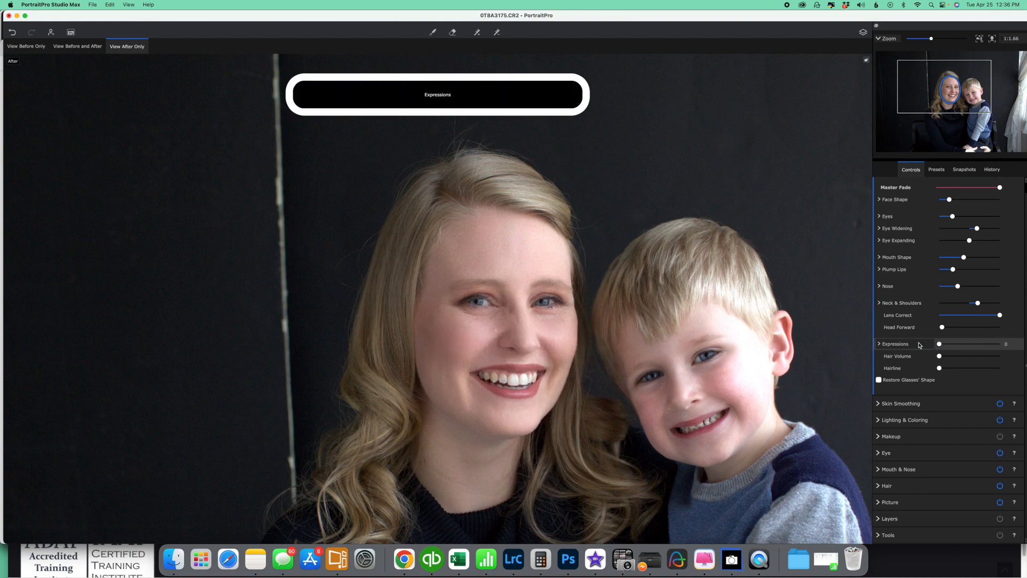
pyautogui.moveTo(937, 344)
pyautogui.mouseDown()
pyautogui.moveTo(964, 345)
pyautogui.moveTo(941, 346)
pyautogui.mouseUp()
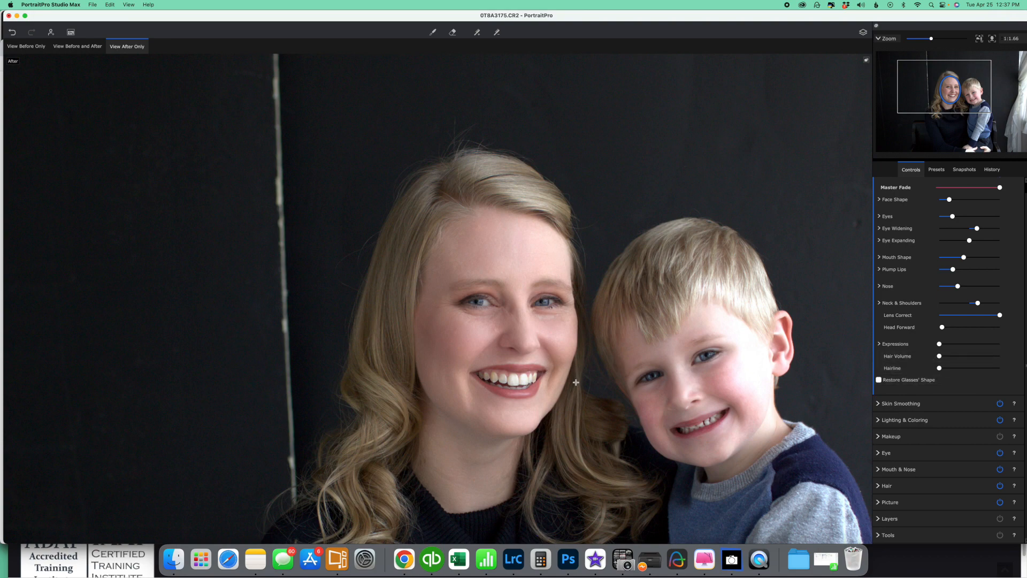
# - Test Hair Volume up to 100 on the woman's hair and settle it slightly above the midpoint
pyautogui.moveTo(967, 108); pyautogui.dragTo(968, 109)
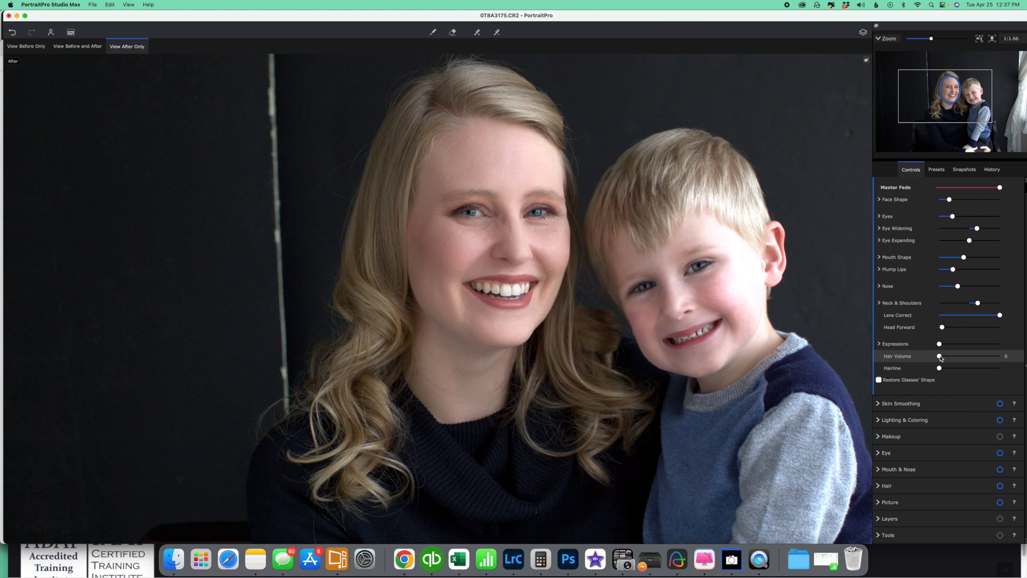
pyautogui.moveTo(940, 358); pyautogui.dragTo(944, 358)
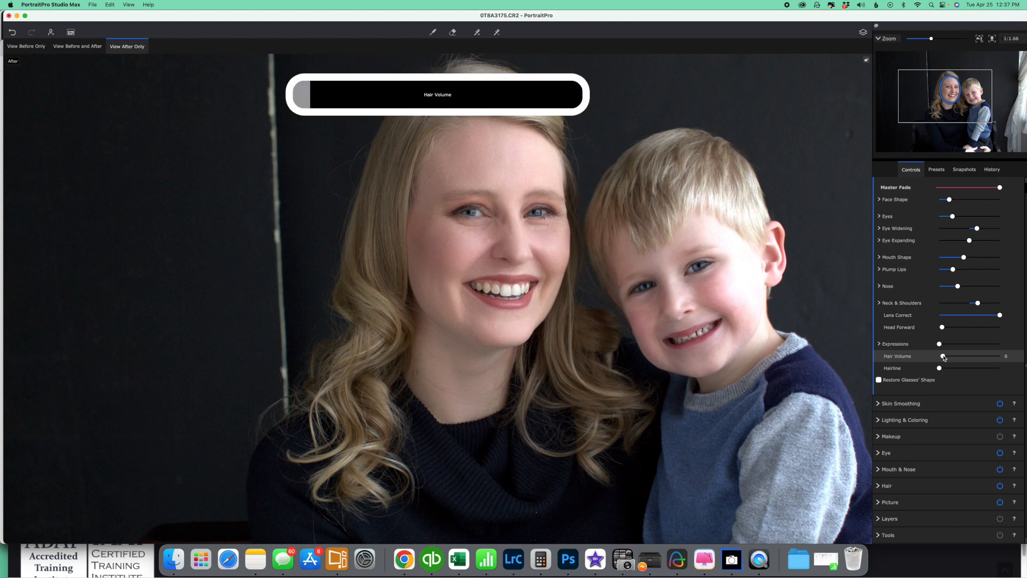
pyautogui.moveTo(945, 357); pyautogui.dragTo(1024, 360)
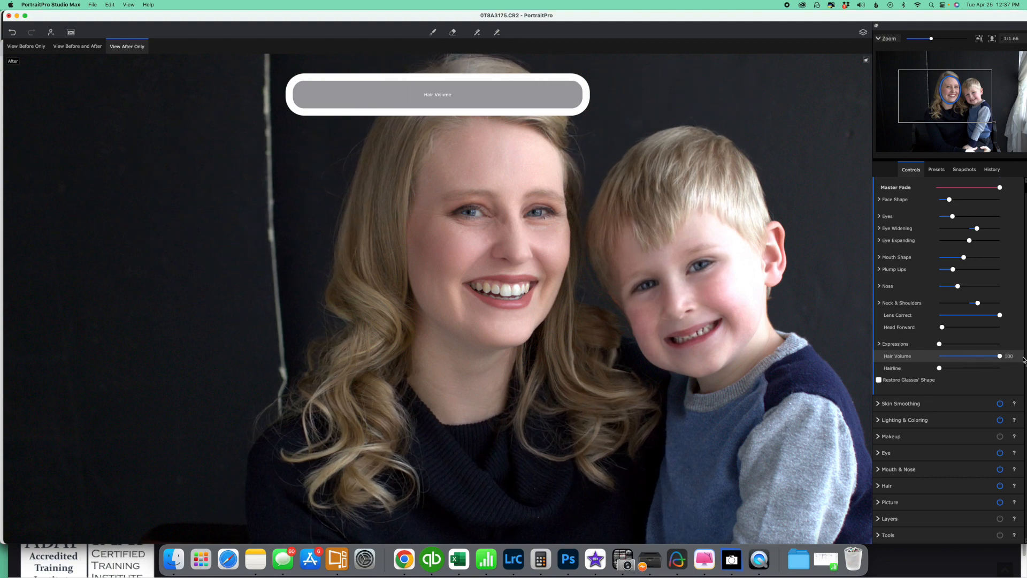
pyautogui.moveTo(1000, 357)
pyautogui.mouseDown()
pyautogui.moveTo(983, 357)
pyautogui.moveTo(1000, 356)
pyautogui.mouseUp()
pyautogui.click(963, 357)
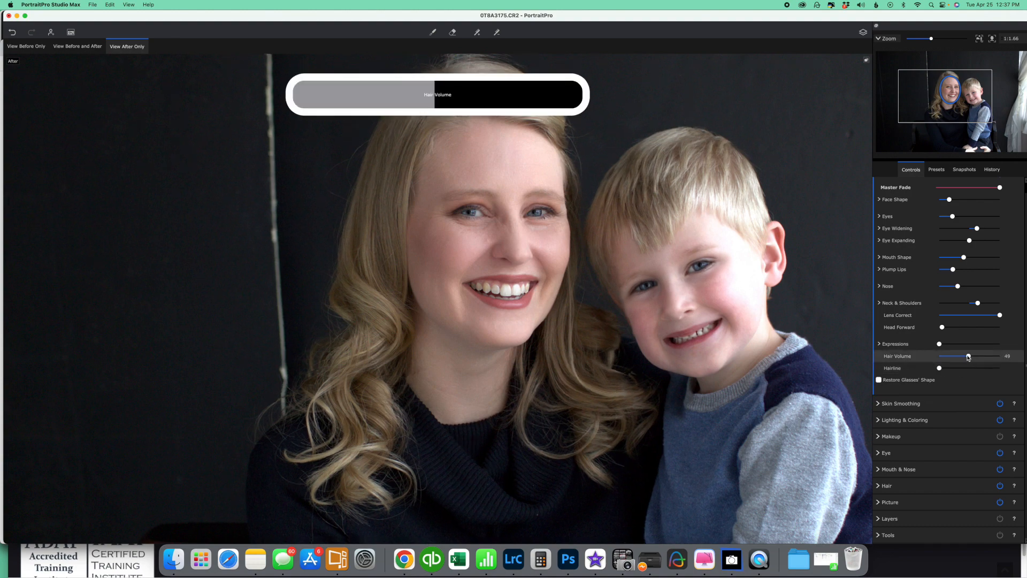
pyautogui.click(980, 357)
pyautogui.click(974, 357)
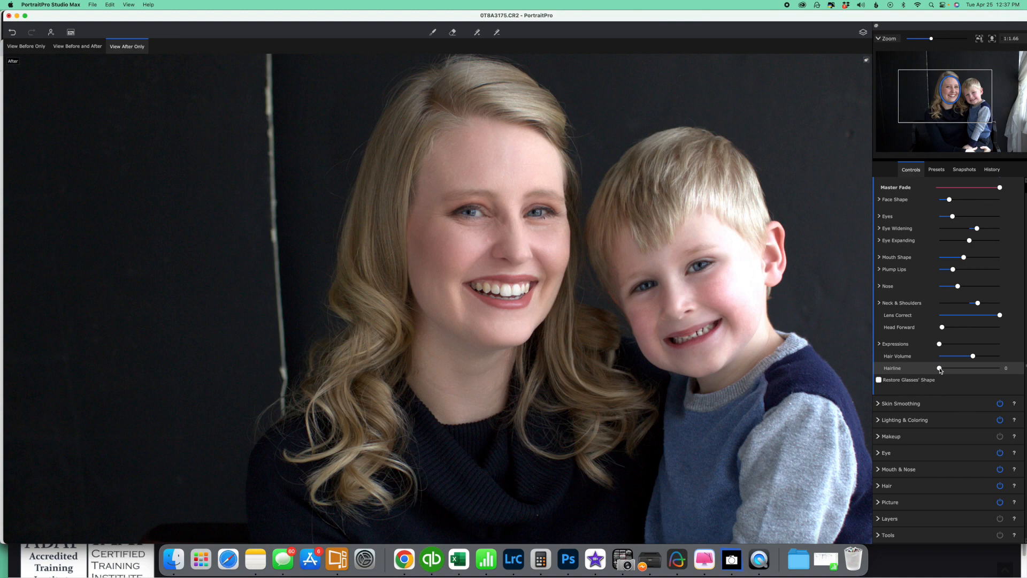
# - Try Hairline at about 41, reset it to 0, and collapse the Shape controls
pyautogui.moveTo(940, 370); pyautogui.dragTo(964, 369)
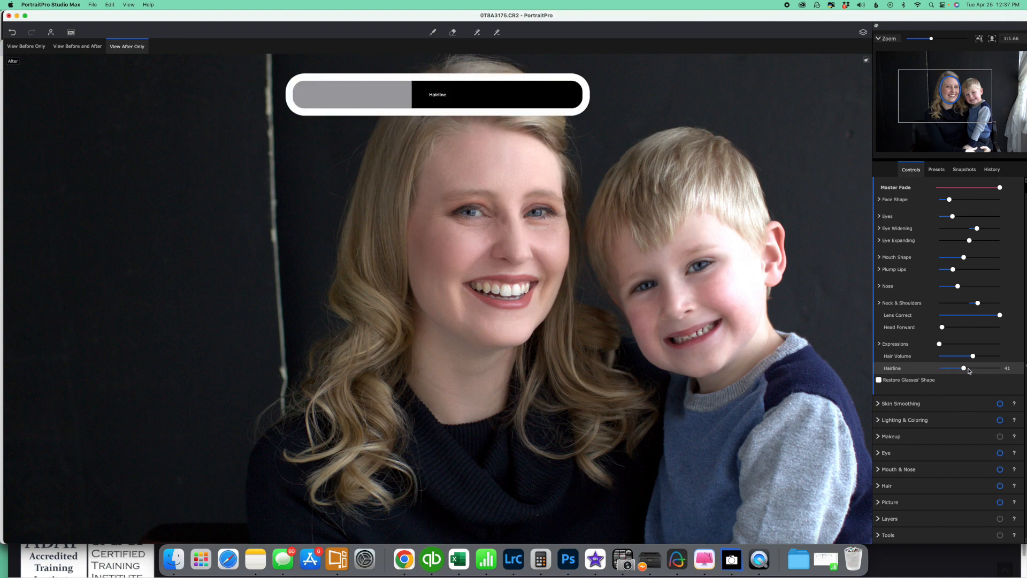
pyautogui.moveTo(969, 371); pyautogui.dragTo(940, 369)
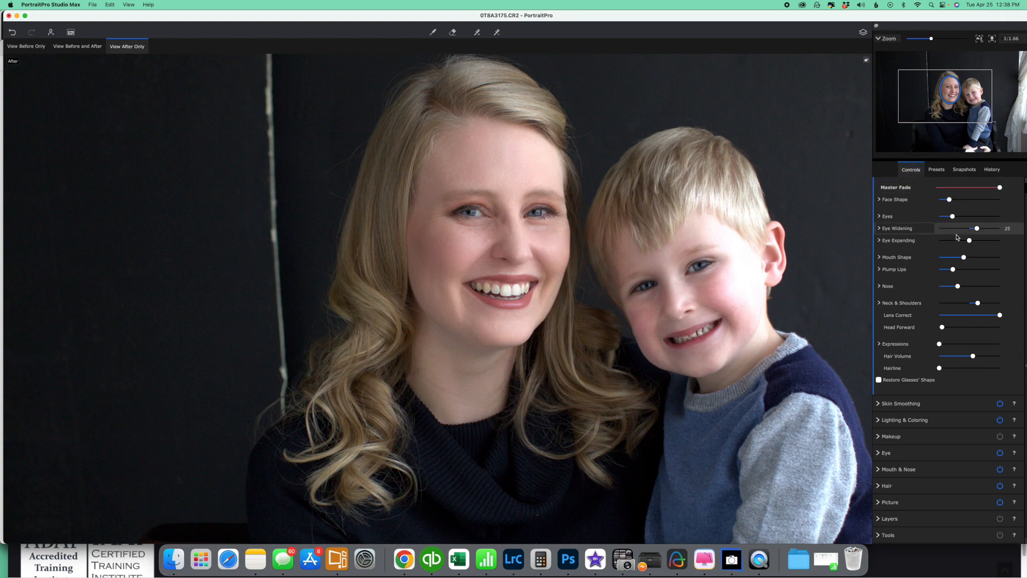
pyautogui.scroll(1, 957, 244)
pyautogui.click(879, 184)
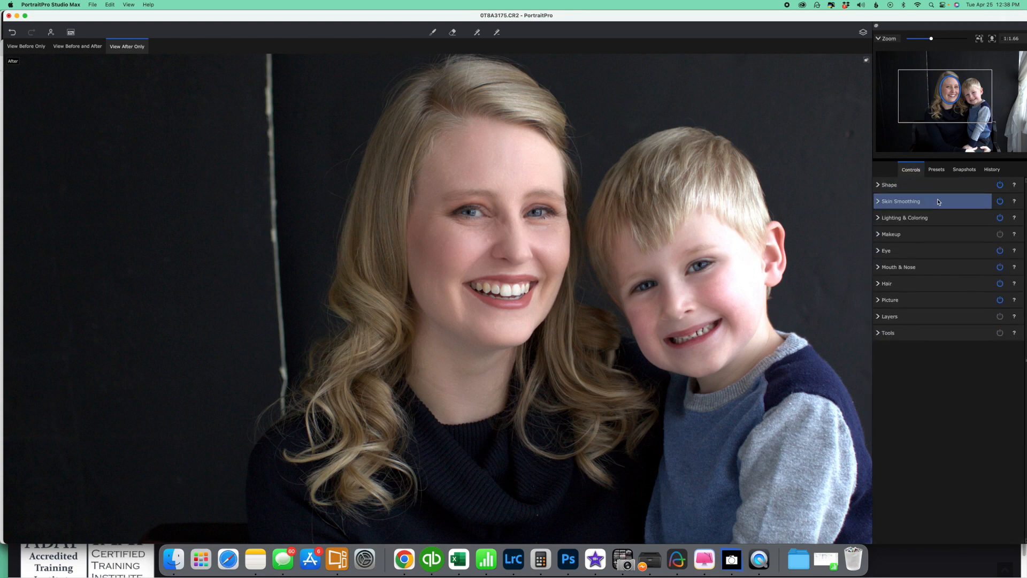
# - Compare the portrait repeatedly with the Shape adjustments switched off and on, leaving them enabled
pyautogui.click(1000, 185)
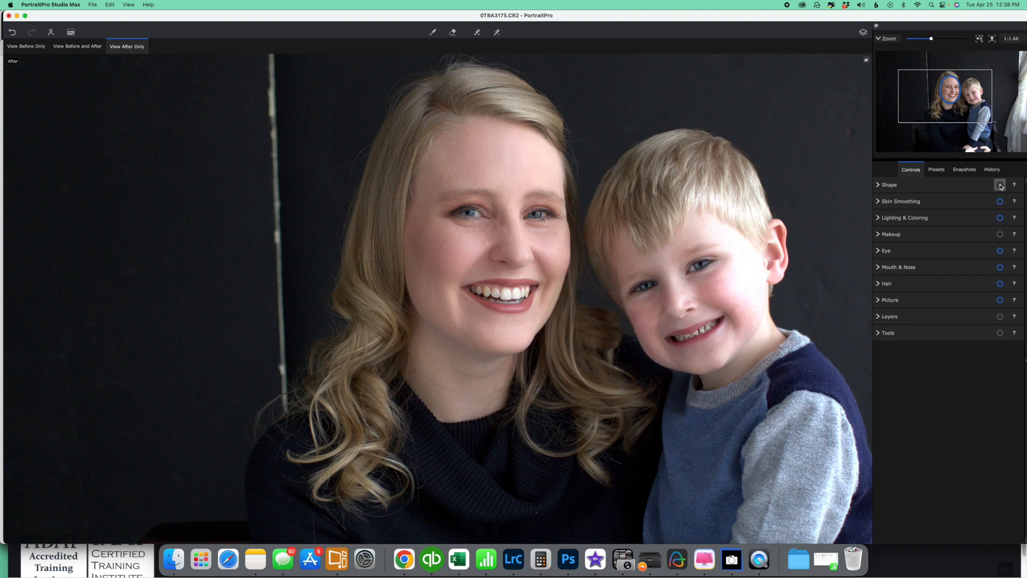
pyautogui.click(1000, 185)
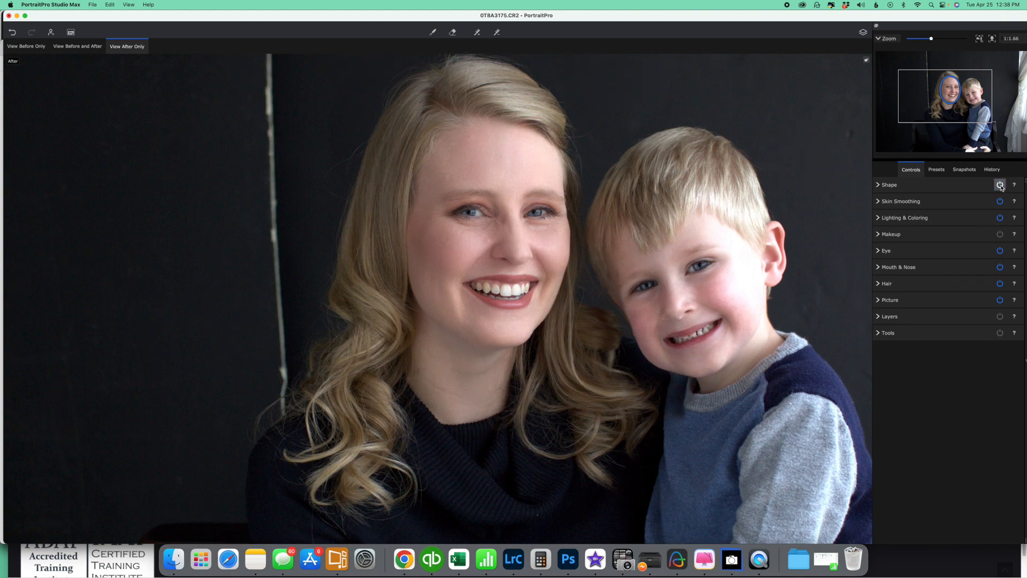
pyautogui.click(1000, 185)
pyautogui.click(1000, 185)
pyautogui.click(1000, 185)
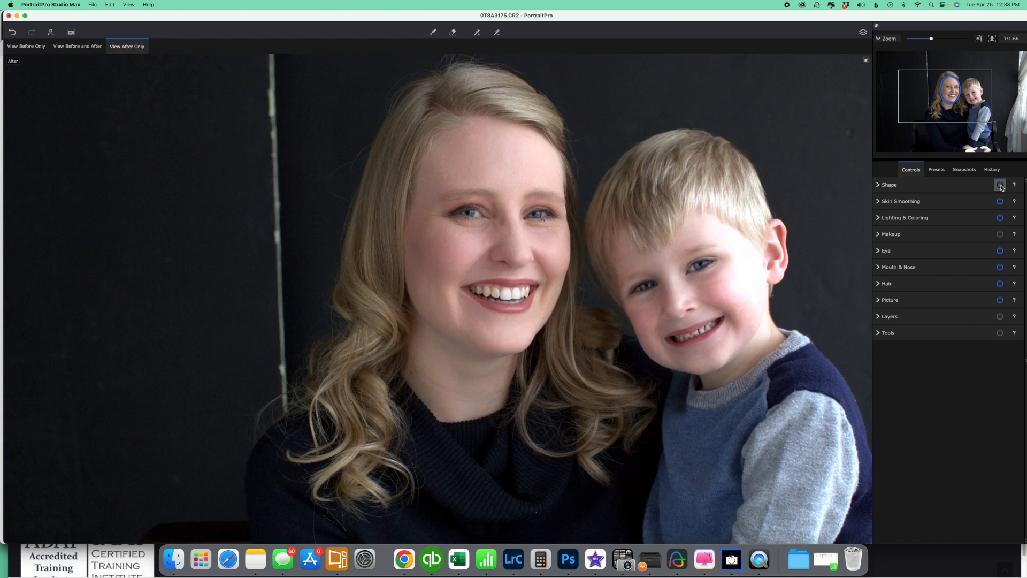
pyautogui.click(1000, 185)
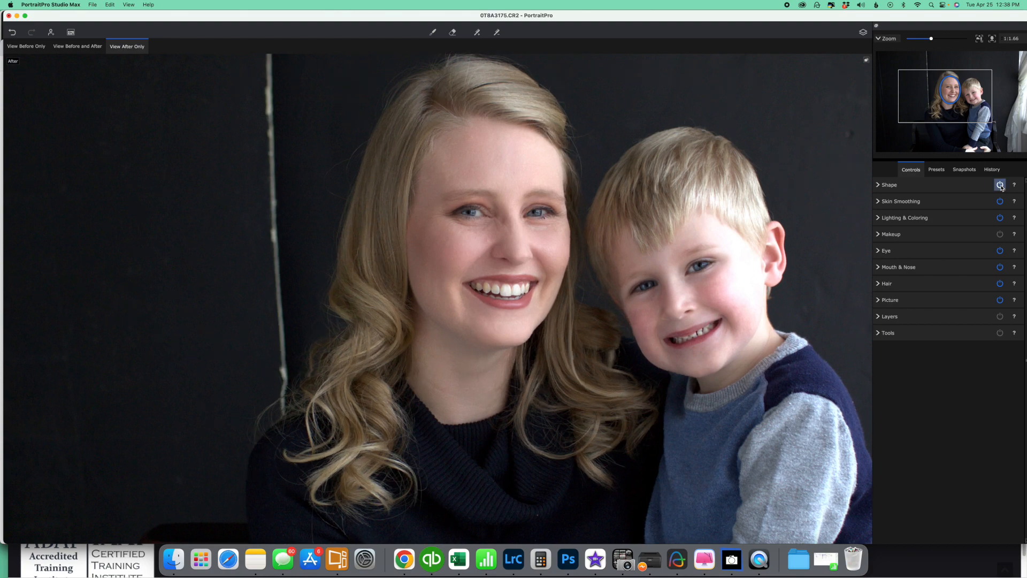
pyautogui.click(1000, 186)
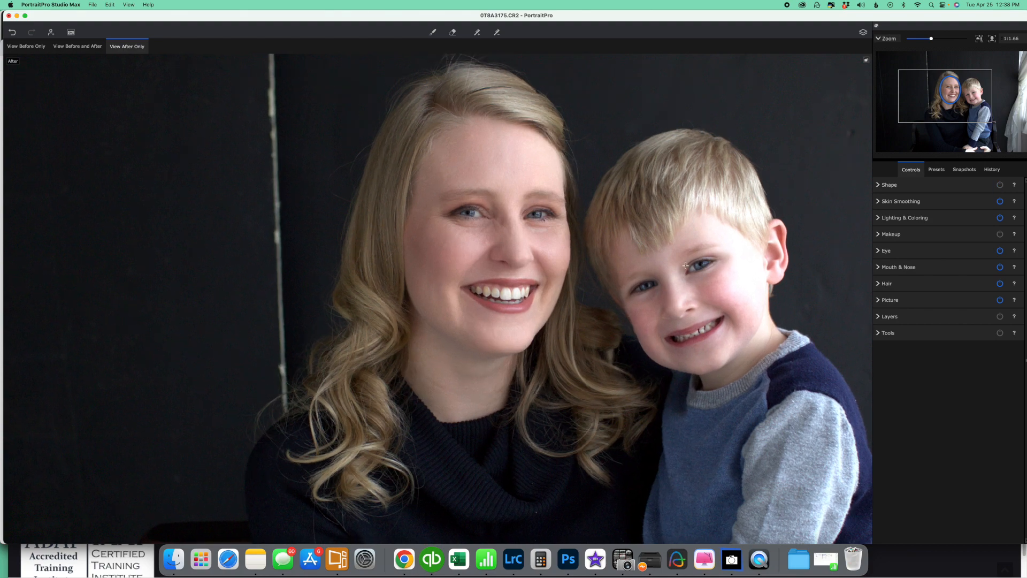
pyautogui.click(1000, 186)
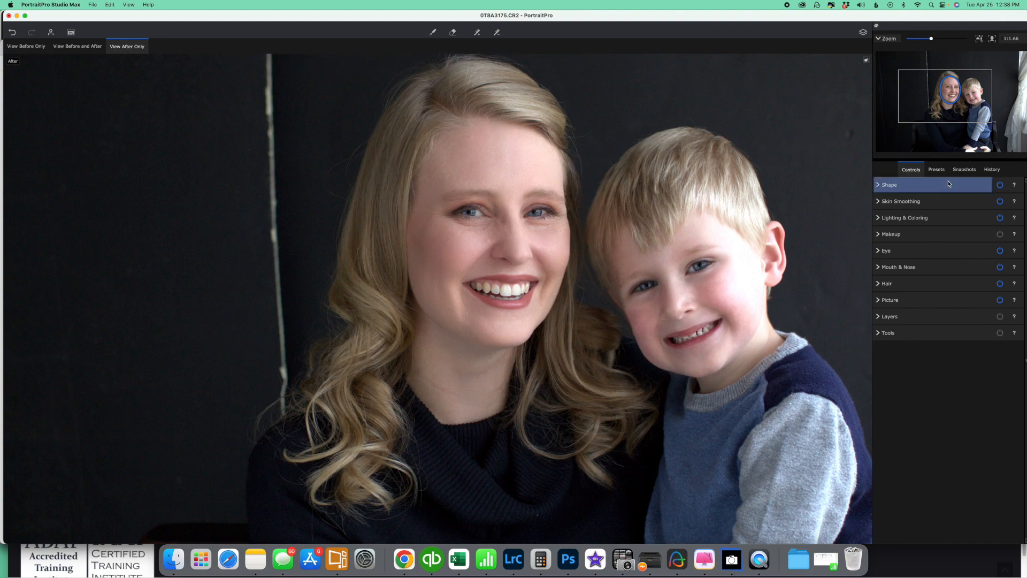
# - Set the woman's Hair Volume to 37 and compare the portrait with the Shape adjustments off and on
pyautogui.click(896, 186)
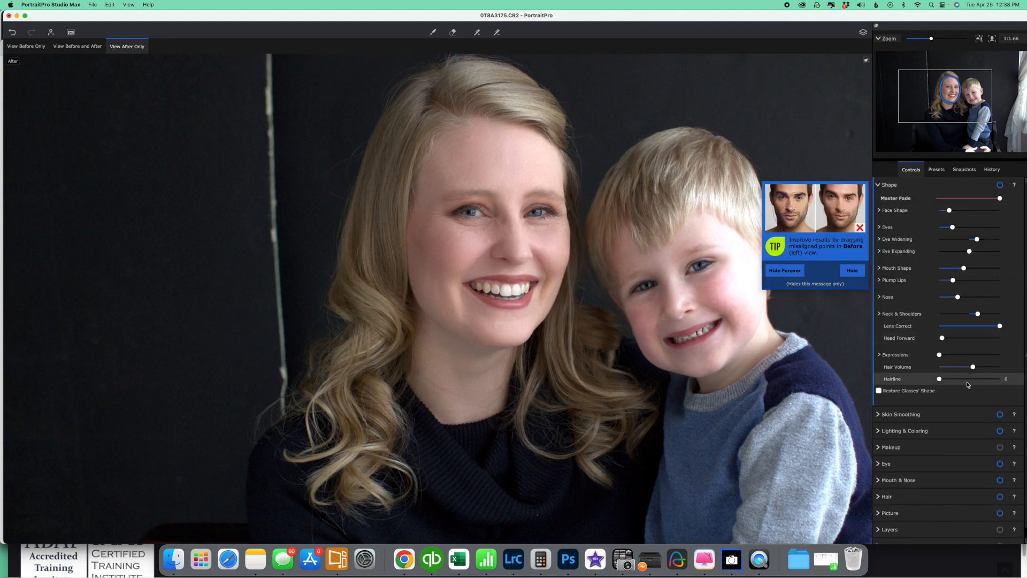
pyautogui.moveTo(973, 370)
pyautogui.mouseDown()
pyautogui.moveTo(953, 369)
pyautogui.moveTo(963, 368)
pyautogui.mouseUp()
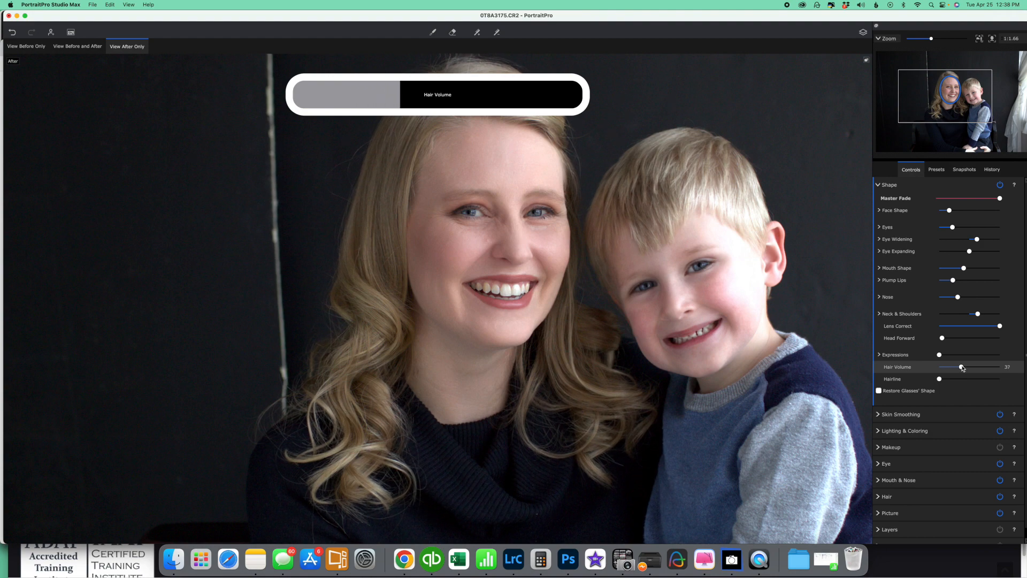
pyautogui.click(894, 185)
pyautogui.click(1000, 185)
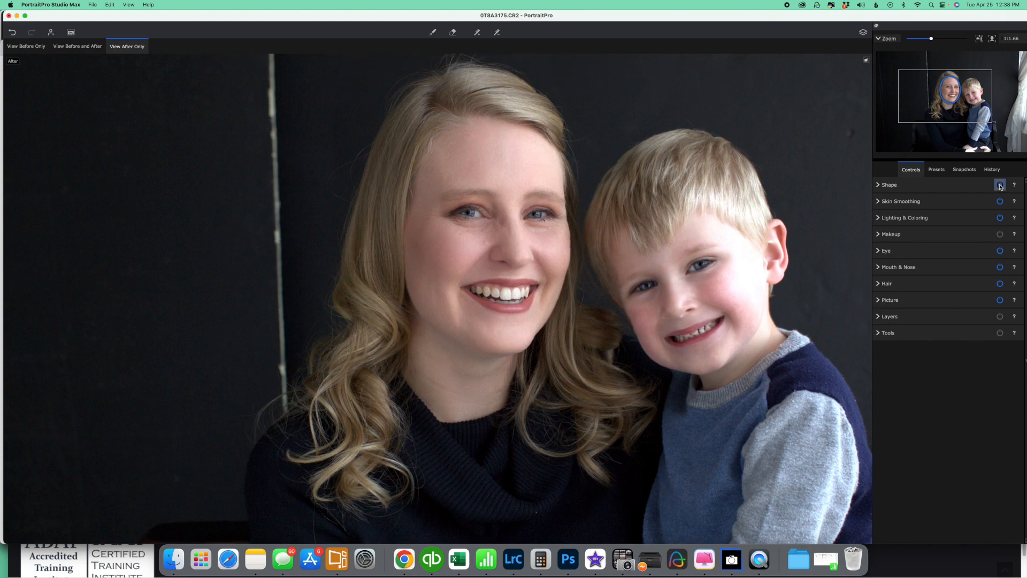
pyautogui.click(1000, 185)
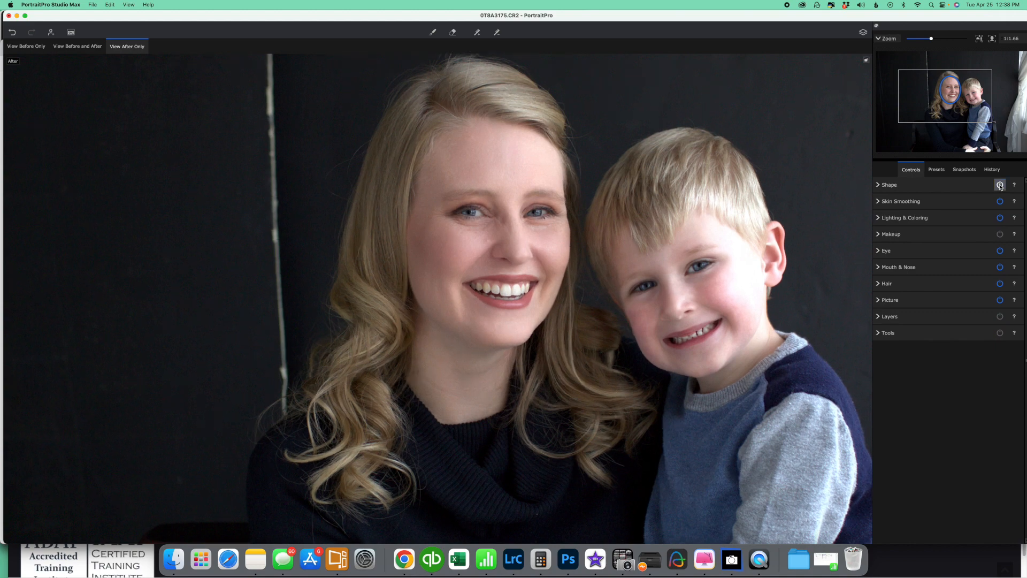
pyautogui.click(1000, 185)
pyautogui.click(1000, 185)
# - Lower Lens Correct to slightly below the midpoint and compare the portrait with the Shape adjustments off and on
pyautogui.click(904, 185)
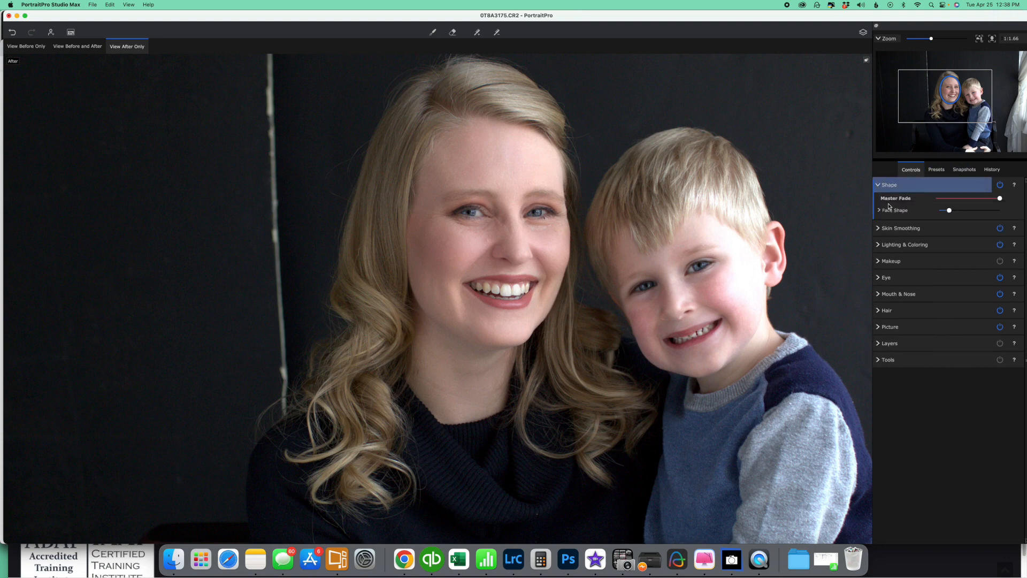
pyautogui.moveTo(999, 329); pyautogui.dragTo(968, 329)
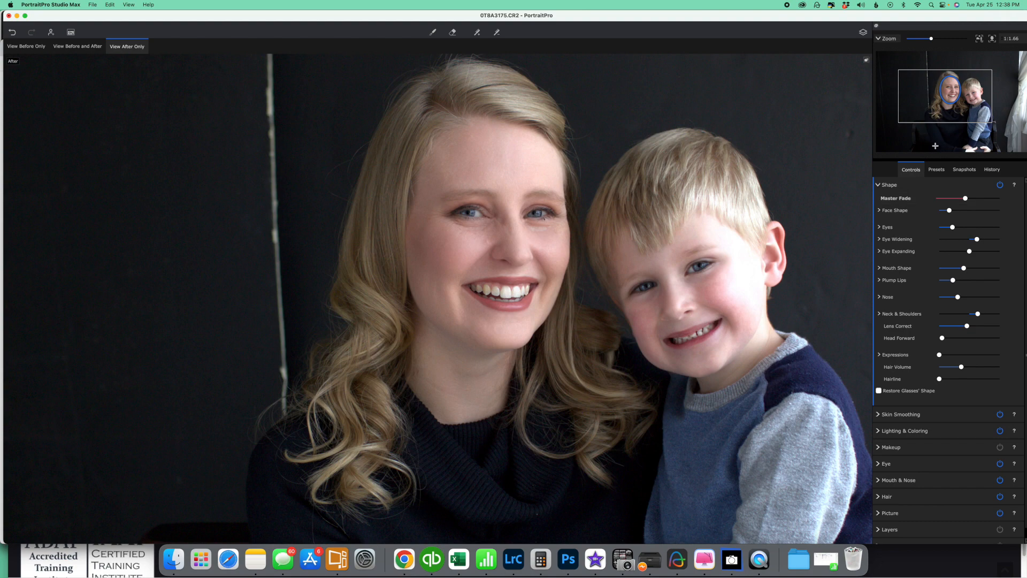
pyautogui.click(912, 188)
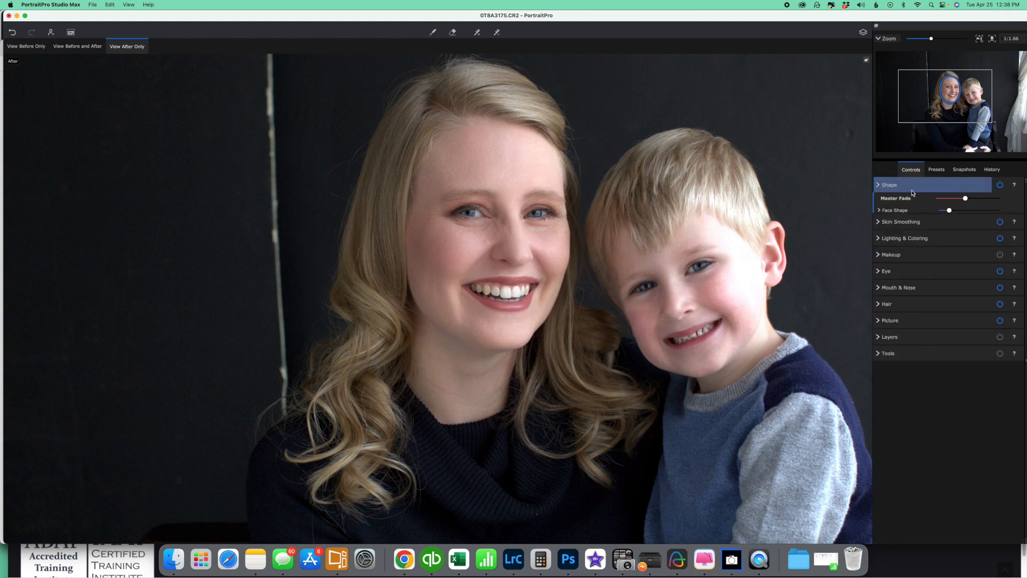
pyautogui.click(1001, 185)
pyautogui.click(1001, 186)
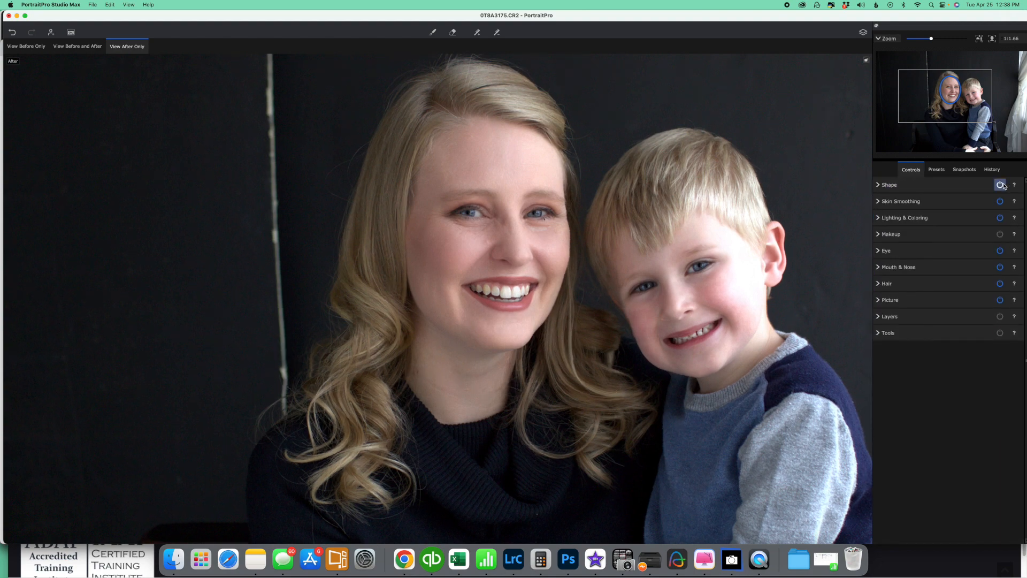
pyautogui.click(1000, 186)
pyautogui.click(1001, 185)
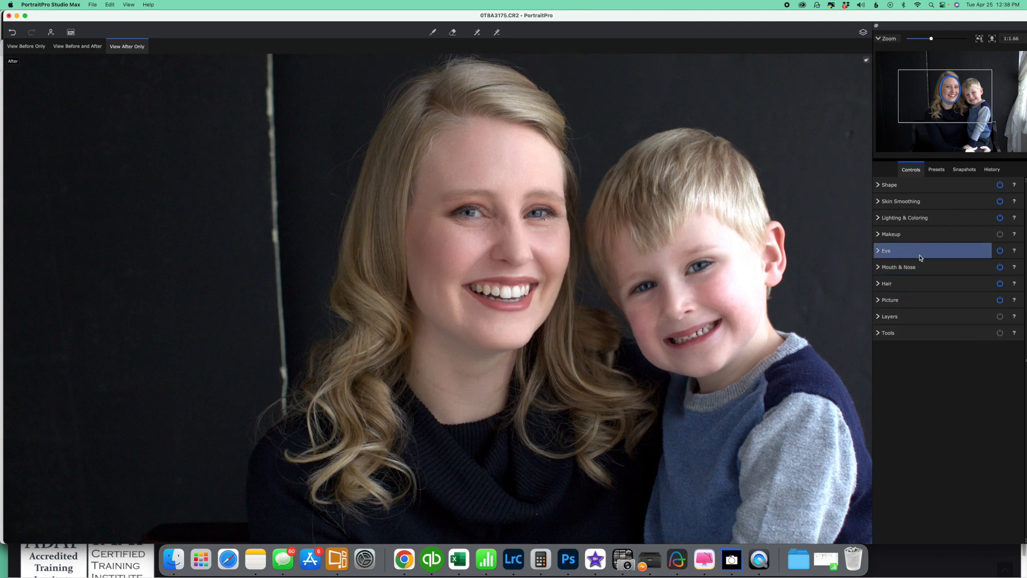
# - Set Around Eyes skin smoothing to 100, comparing it with Skin Smoothing switched off and with Around Eyes at 0
pyautogui.click(900, 201)
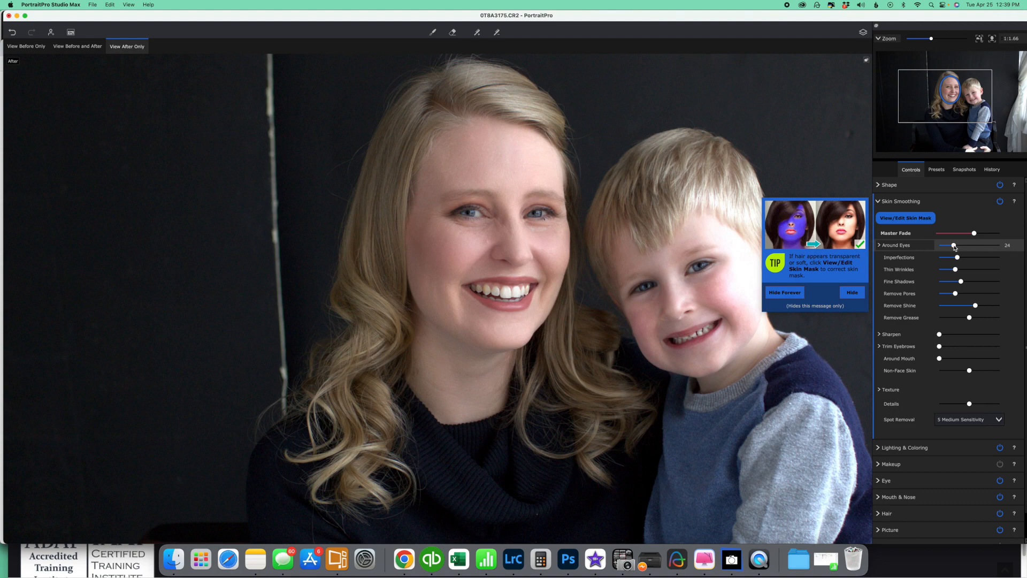
pyautogui.moveTo(955, 247); pyautogui.dragTo(1000, 246)
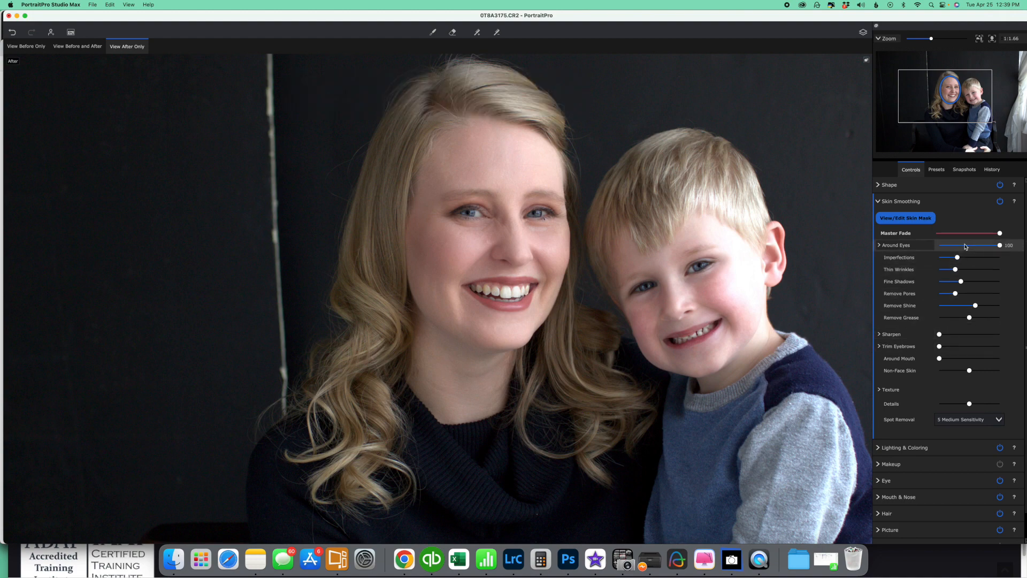
pyautogui.click(999, 201)
pyautogui.click(1000, 202)
pyautogui.click(1001, 203)
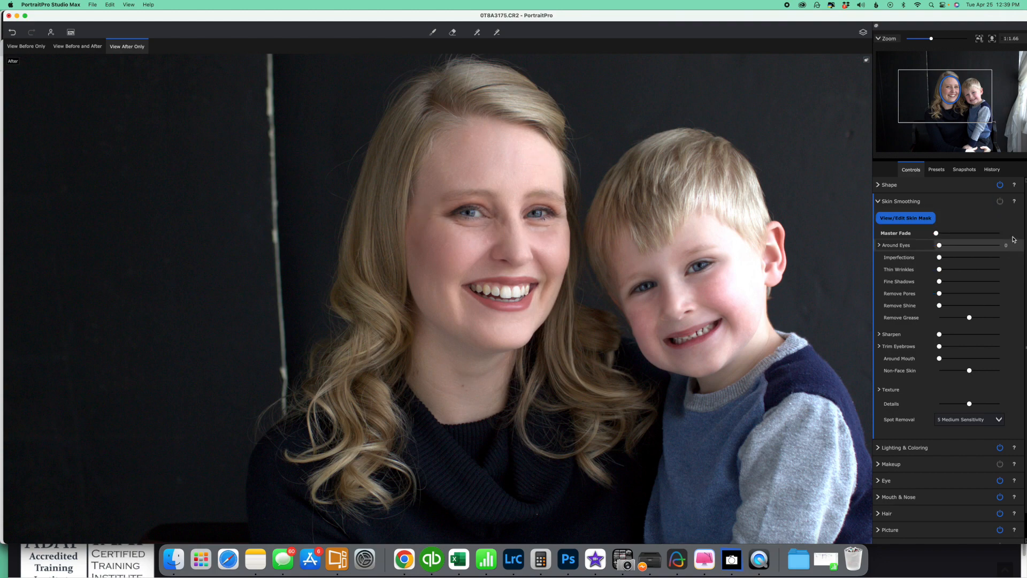
pyautogui.click(1000, 201)
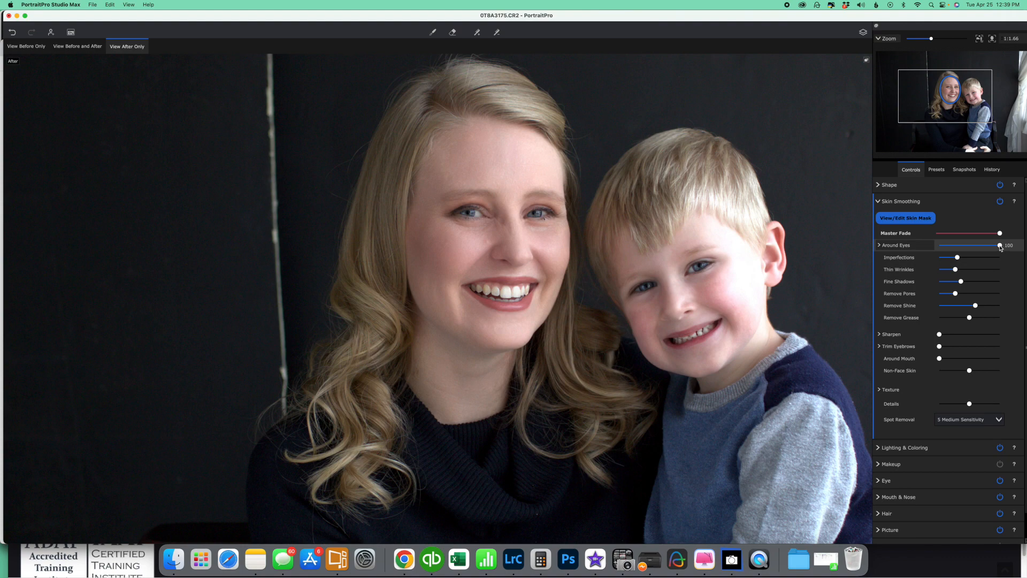
pyautogui.moveTo(1001, 247); pyautogui.dragTo(932, 244)
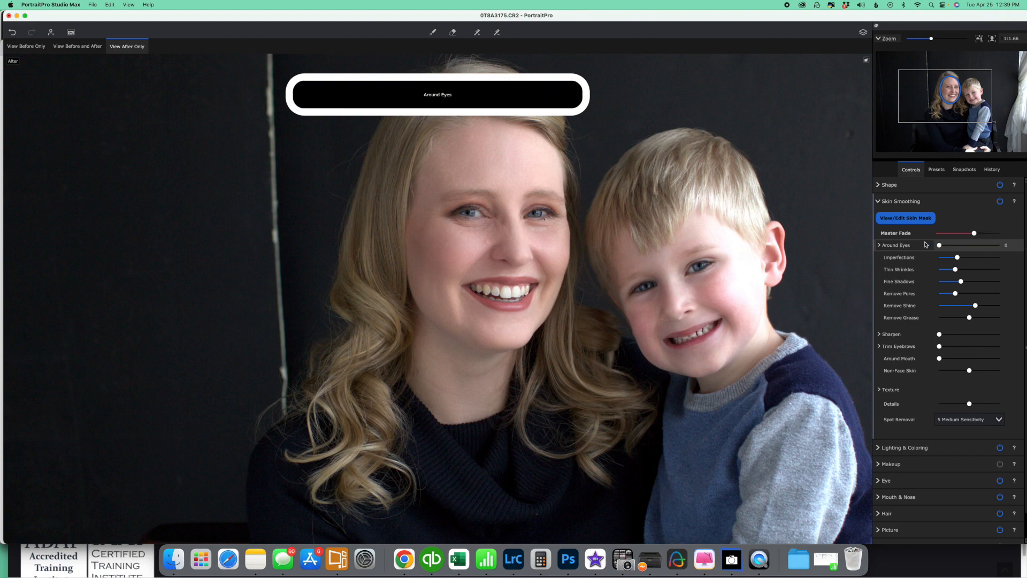
pyautogui.moveTo(944, 245); pyautogui.dragTo(1020, 245)
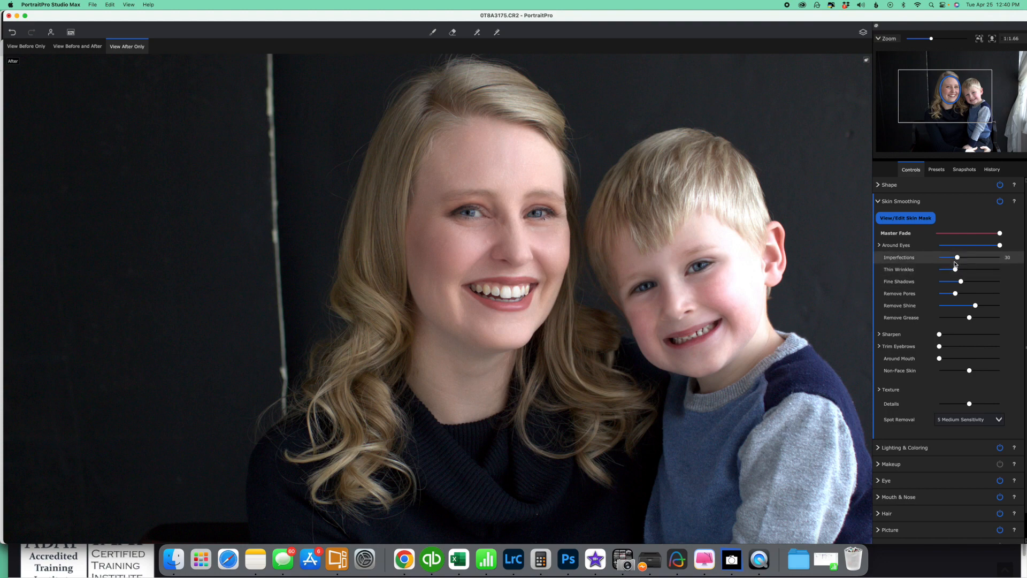
# - Test Imperfections between 1 and 100, settle it near the midpoint, and set Thin Wrinkles to about 30
pyautogui.moveTo(958, 259); pyautogui.dragTo(1000, 259)
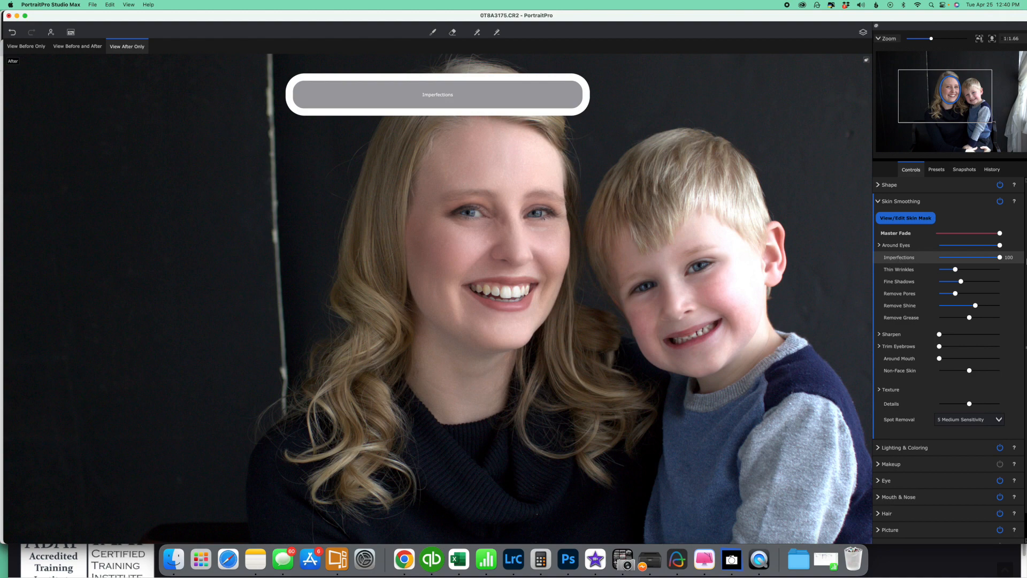
pyautogui.moveTo(1000, 259); pyautogui.dragTo(927, 257)
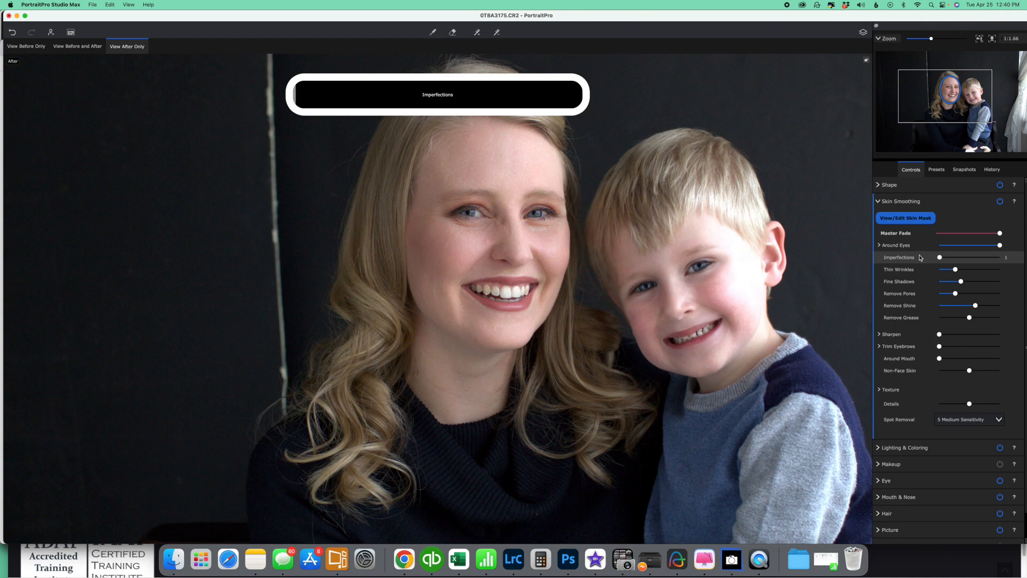
pyautogui.click(1000, 258)
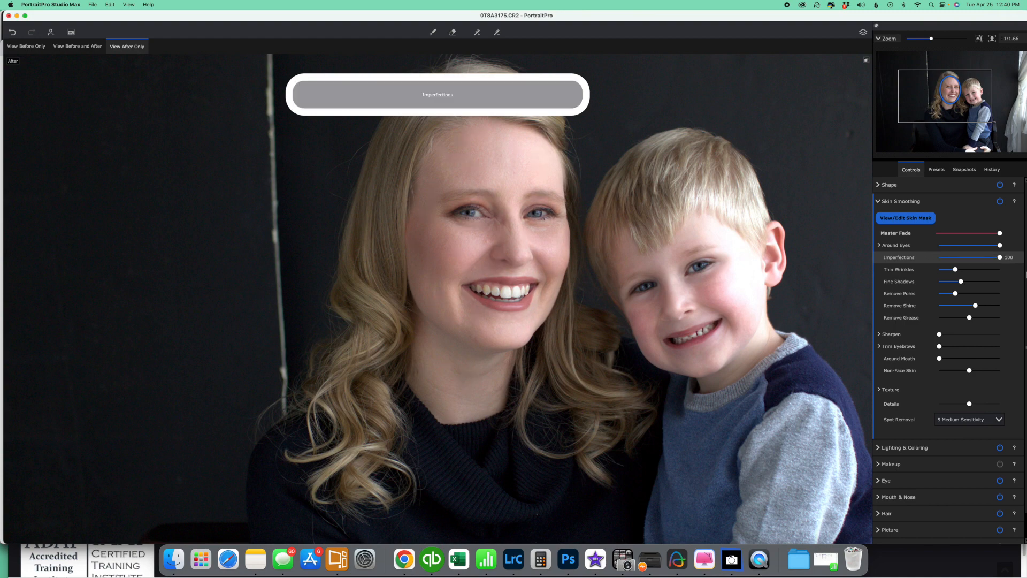
pyautogui.moveTo(1009, 272); pyautogui.dragTo(958, 270)
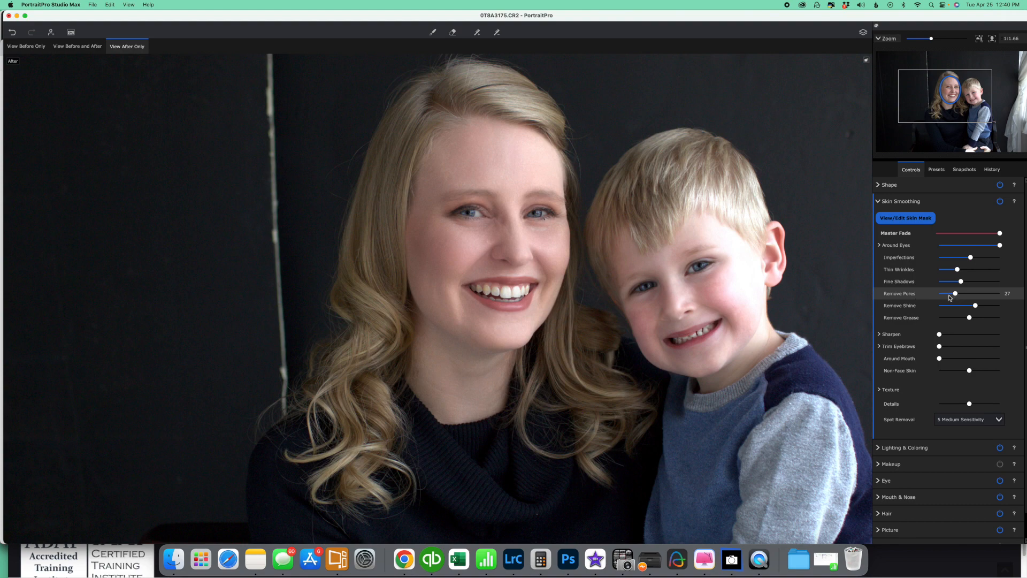
# - Test Remove Pores up to 100 on the woman's skin and settle it at about 9
pyautogui.moveTo(956, 295); pyautogui.dragTo(1018, 296)
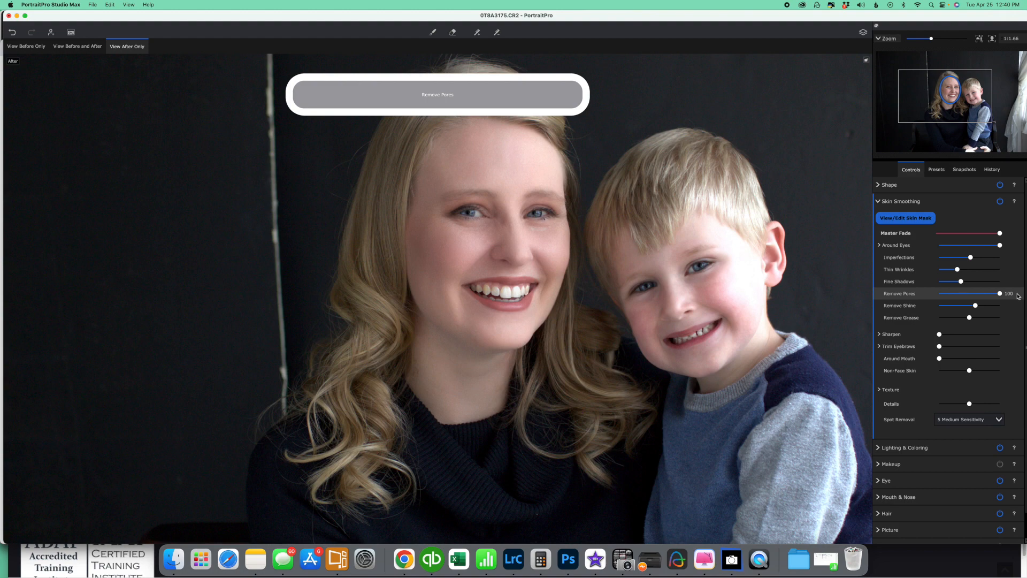
pyautogui.moveTo(1019, 296); pyautogui.dragTo(942, 295)
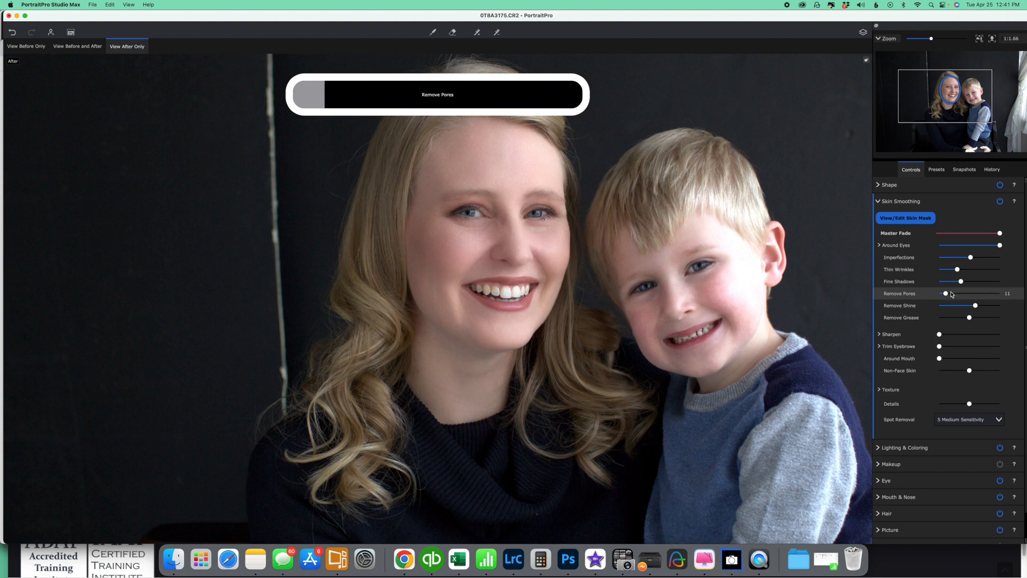
pyautogui.click(956, 294)
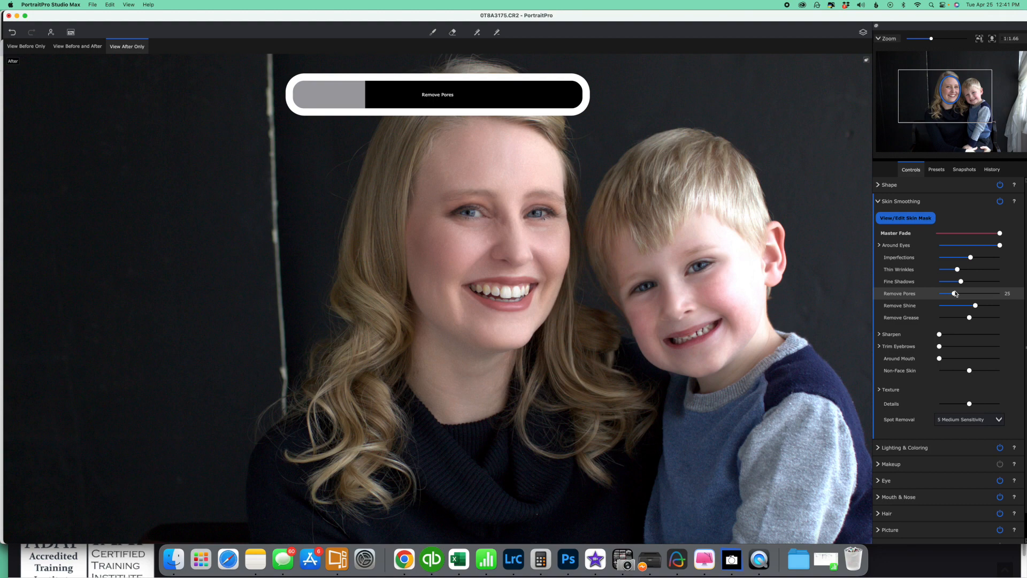
pyautogui.moveTo(956, 294)
pyautogui.mouseDown()
pyautogui.moveTo(933, 291)
pyautogui.moveTo(946, 293)
pyautogui.mouseUp()
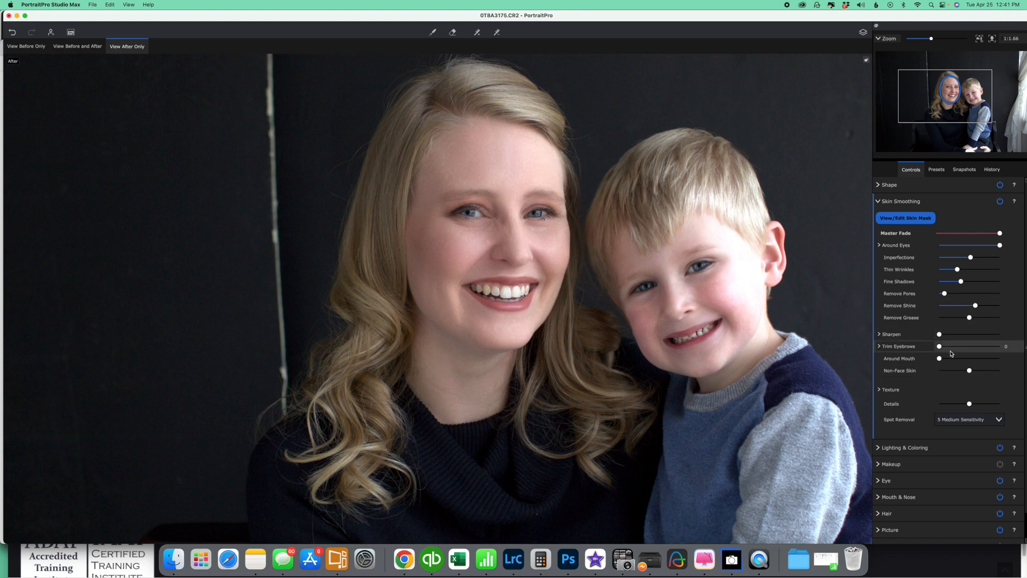
# - Expand the skin Sharpen options and set Sharpen to about 10
pyautogui.scroll(-1, 931, 347)
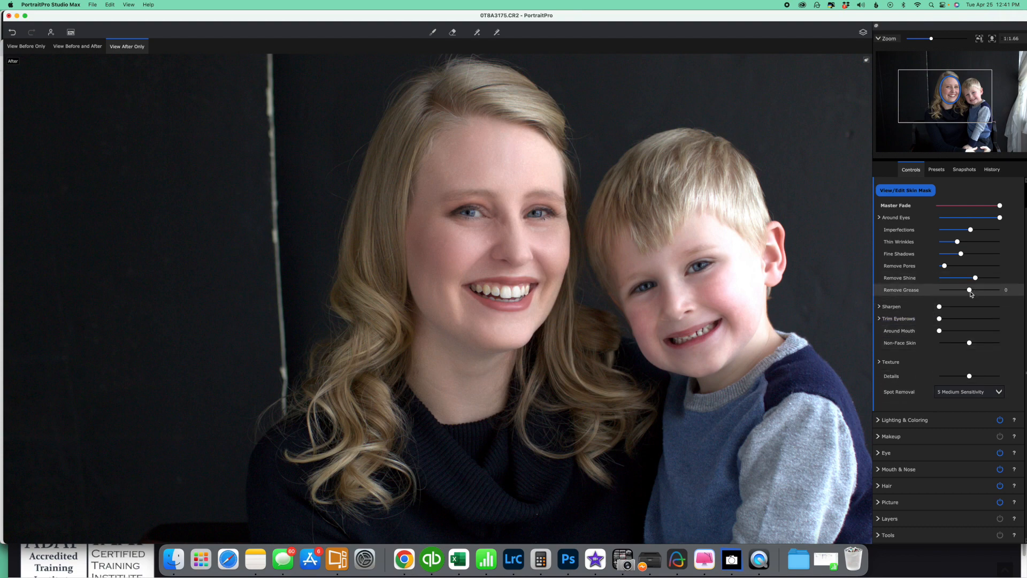
pyautogui.click(880, 306)
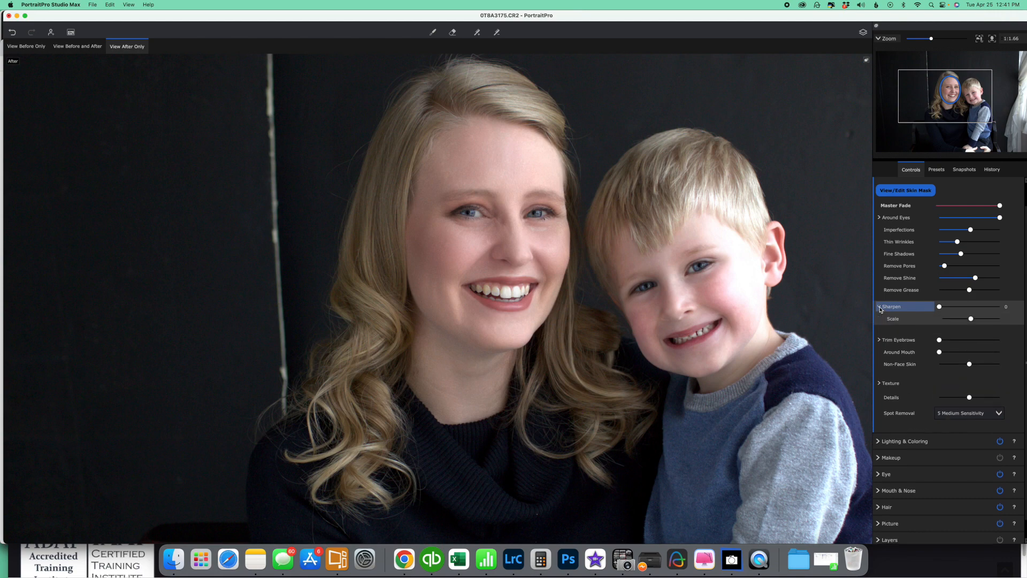
pyautogui.moveTo(978, 311); pyautogui.dragTo(947, 307)
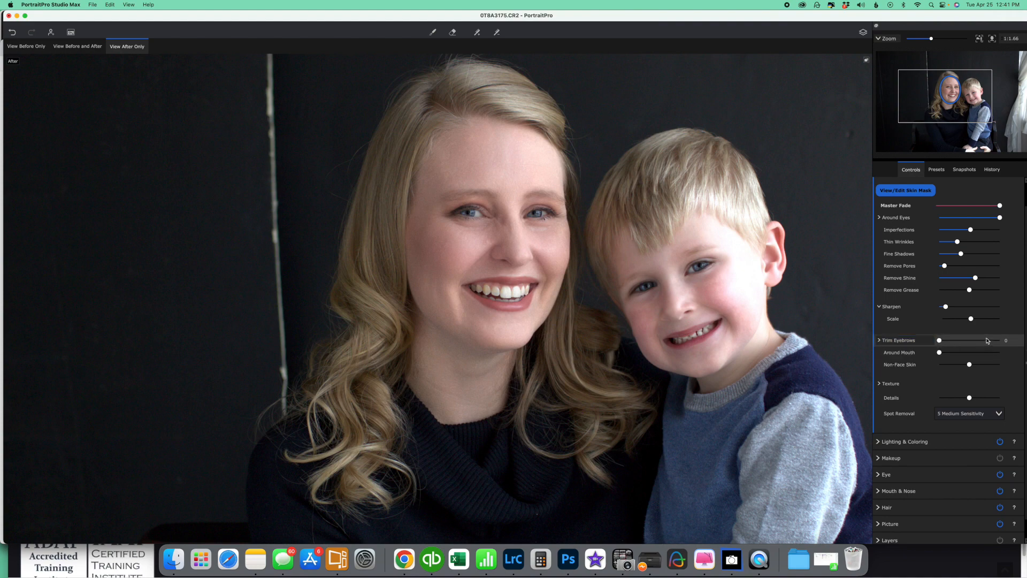
# - Set Trim Eyebrows to about 13 and leave Around Mouth smoothing at 0
pyautogui.click(954, 340)
pyautogui.moveTo(954, 339); pyautogui.dragTo(947, 340)
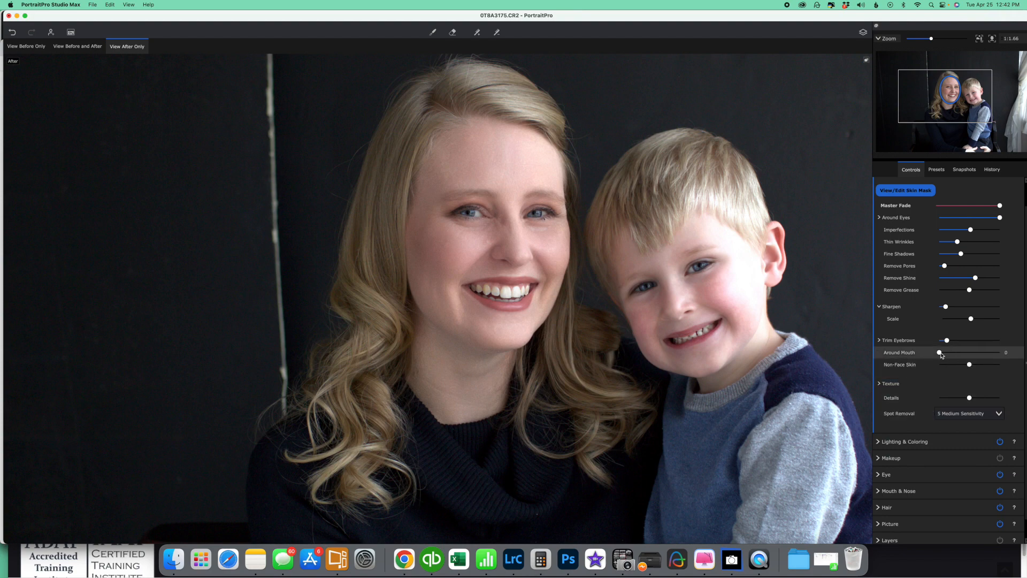
pyautogui.moveTo(942, 356)
pyautogui.mouseDown()
pyautogui.moveTo(1001, 354)
pyautogui.moveTo(920, 351)
pyautogui.moveTo(1017, 353)
pyautogui.moveTo(923, 353)
pyautogui.mouseUp()
# - Set Spot Removal in the skin smoothing controls to 1 Only Prominent Spots
pyautogui.scroll(-2, 952, 426)
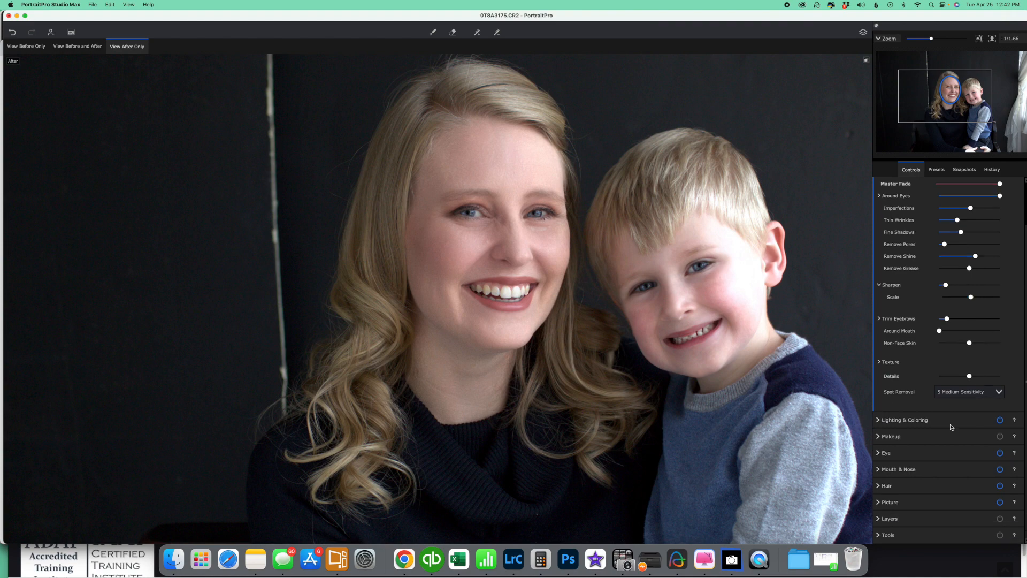
pyautogui.click(991, 396)
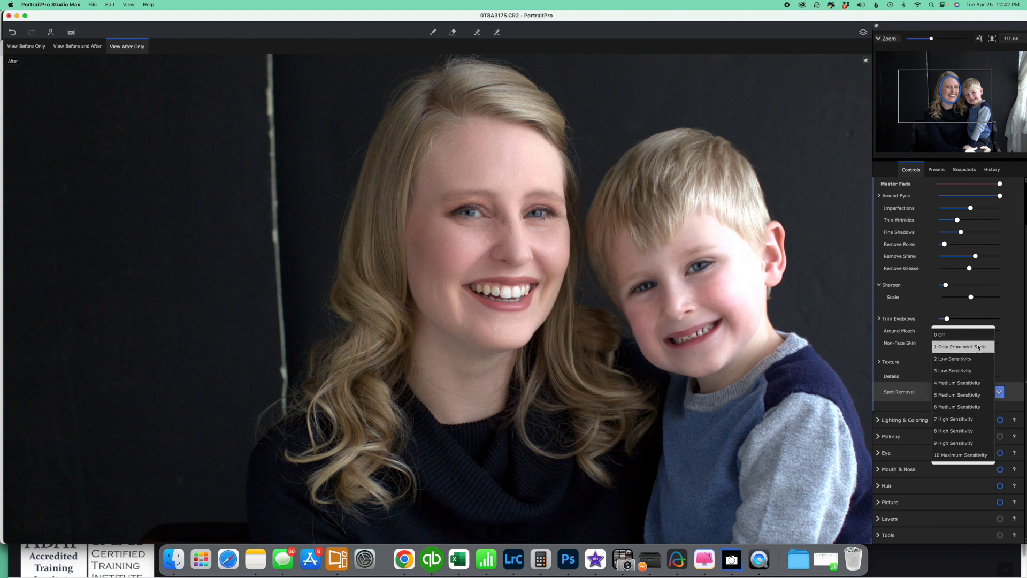
pyautogui.click(982, 395)
pyautogui.click(983, 396)
pyautogui.press('Return')
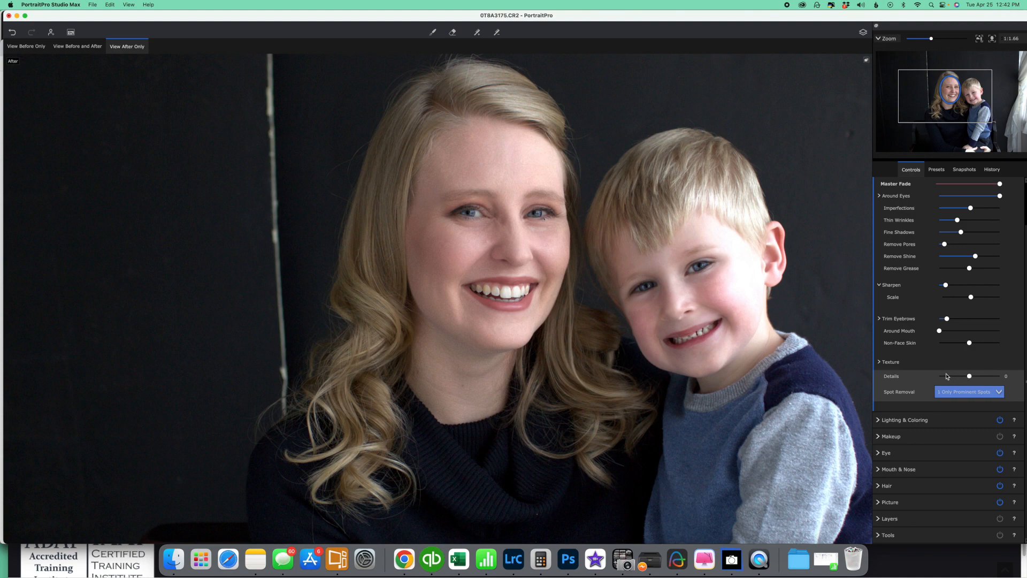
# - Test the skin Details setting between low values and 100, settle it at about -66, and compare the result with the original
pyautogui.scroll(-1, 944, 377)
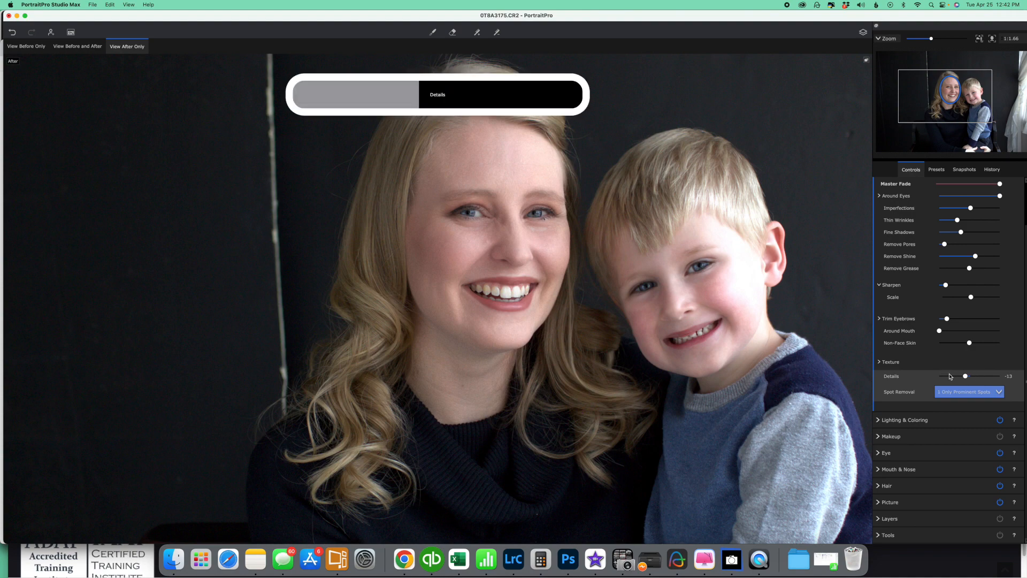
pyautogui.moveTo(950, 376); pyautogui.dragTo(942, 376)
pyautogui.scroll(1, 946, 377)
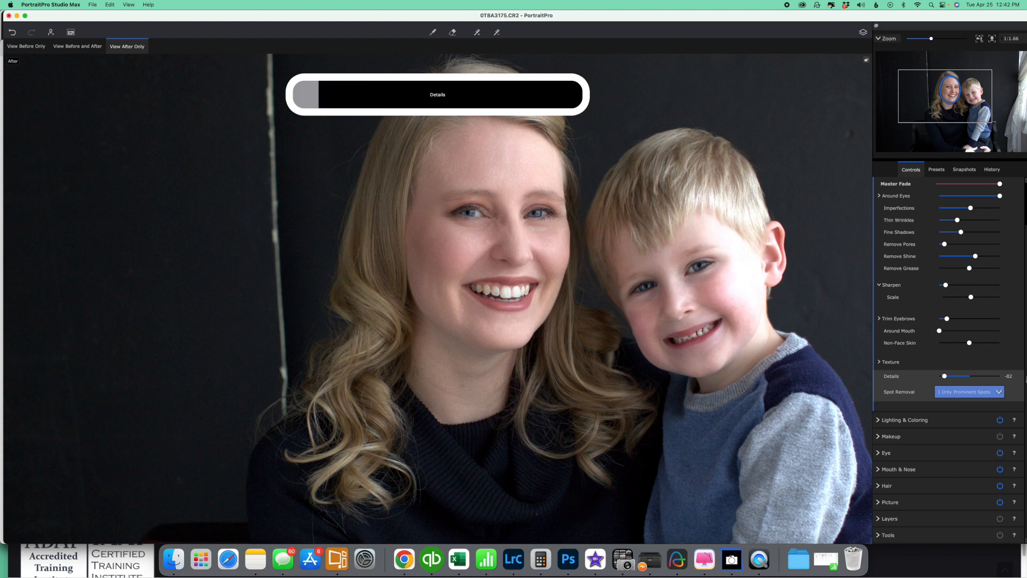
pyautogui.moveTo(973, 379); pyautogui.dragTo(987, 380)
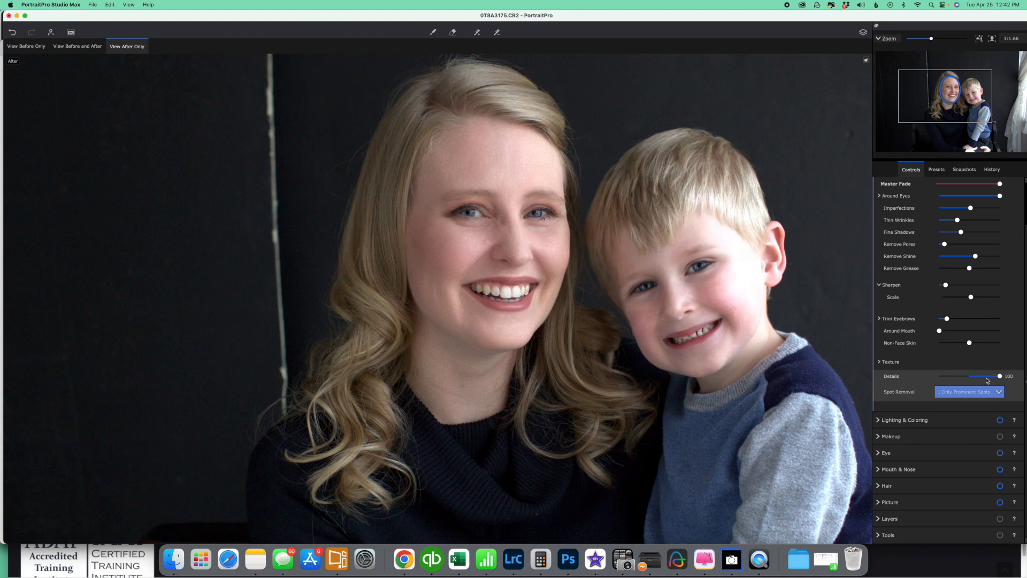
pyautogui.scroll(-4, 1004, 380)
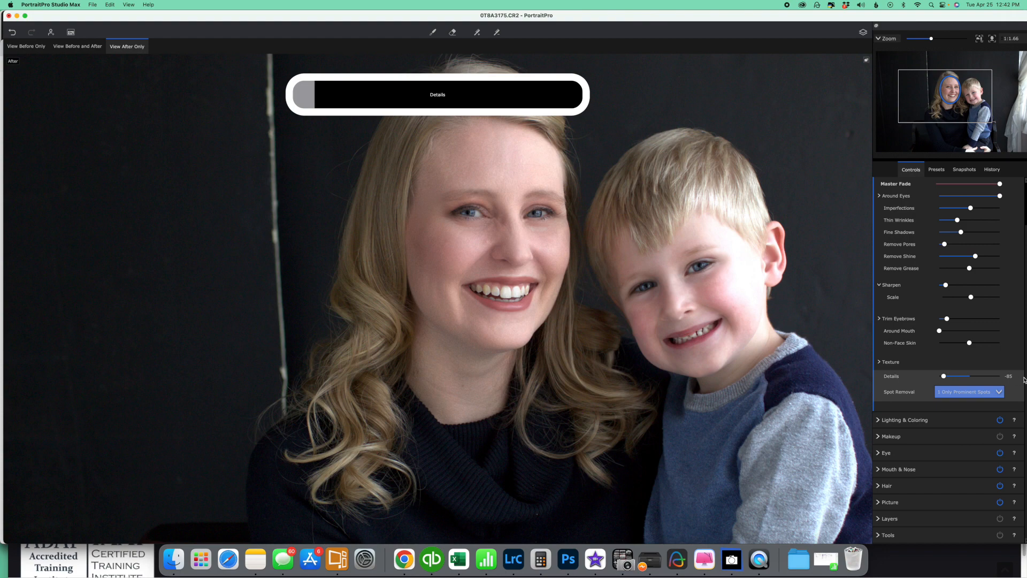
pyautogui.scroll(4, 993, 377)
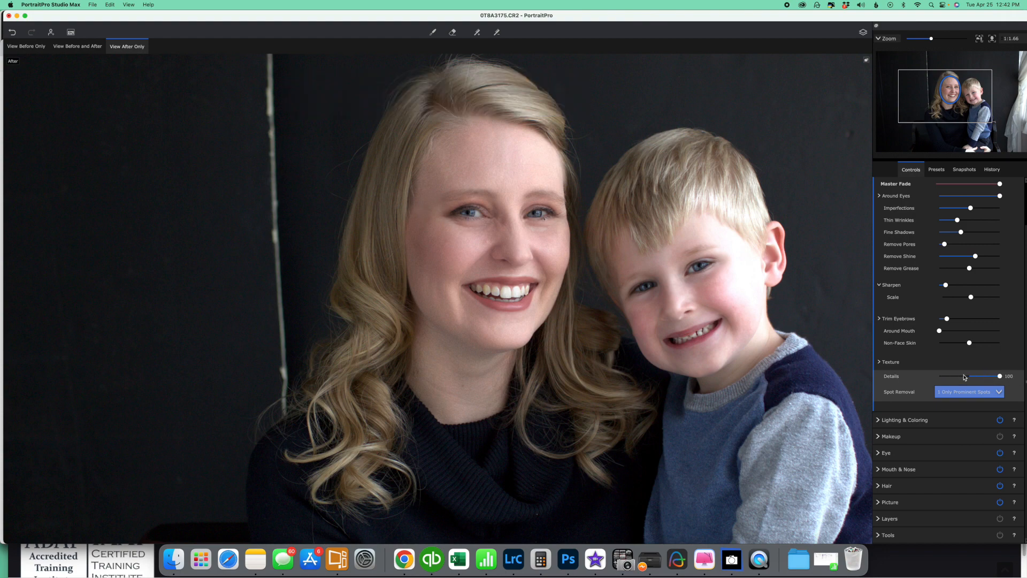
pyautogui.scroll(-1, 956, 377)
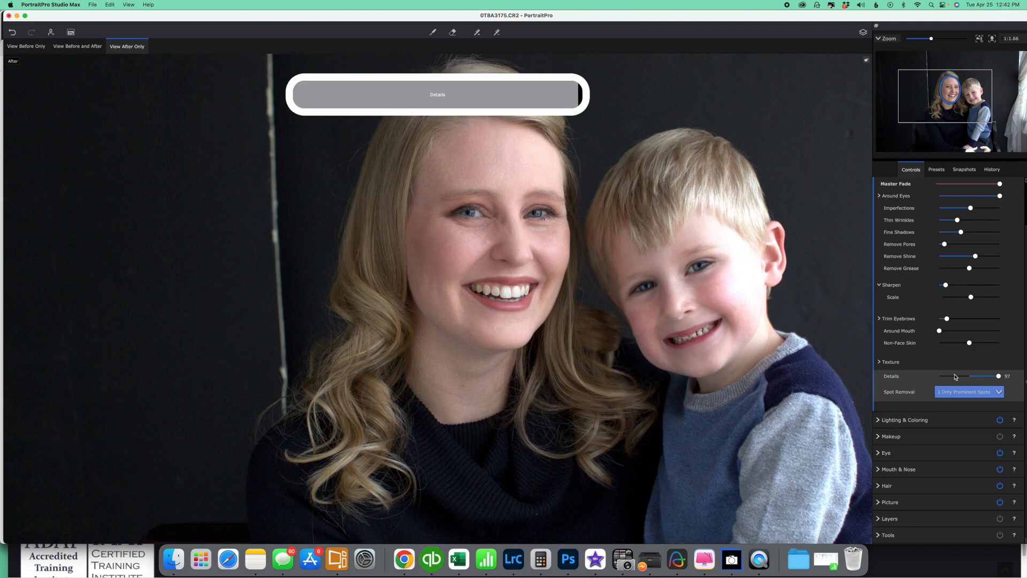
pyautogui.click(955, 377)
pyautogui.moveTo(953, 377); pyautogui.dragTo(950, 378)
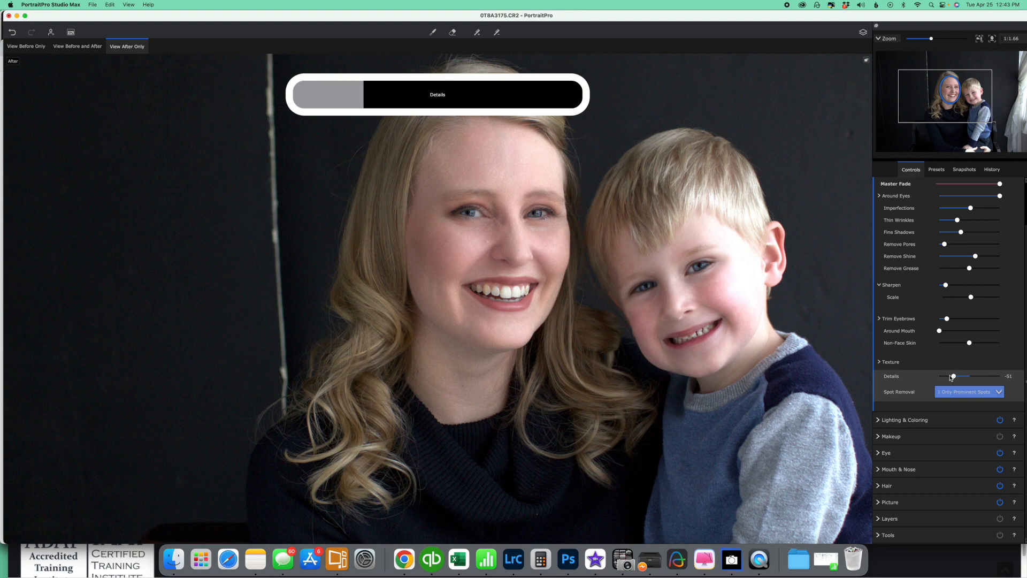
pyautogui.moveTo(951, 377); pyautogui.dragTo(950, 377)
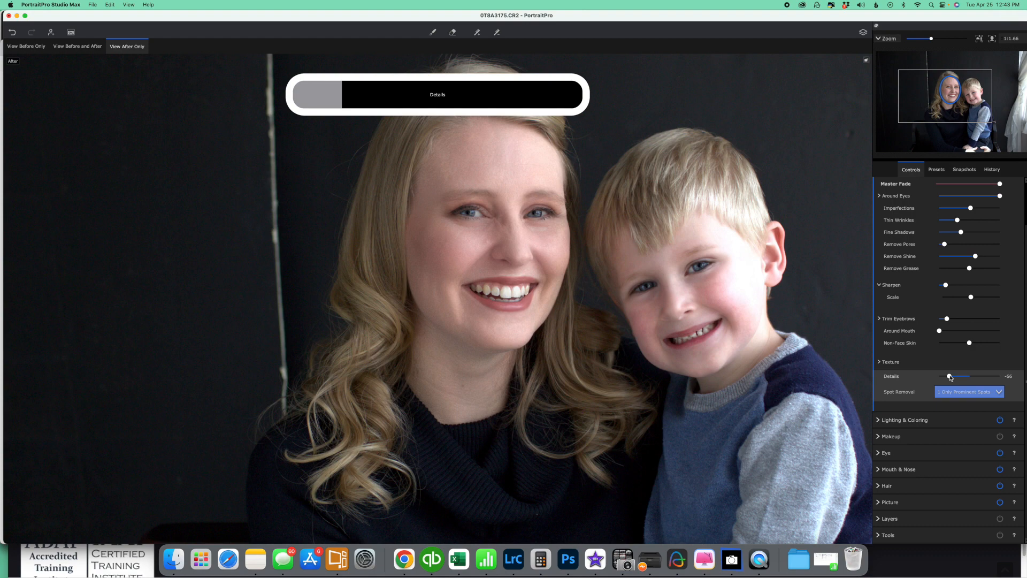
pyautogui.click(865, 36)
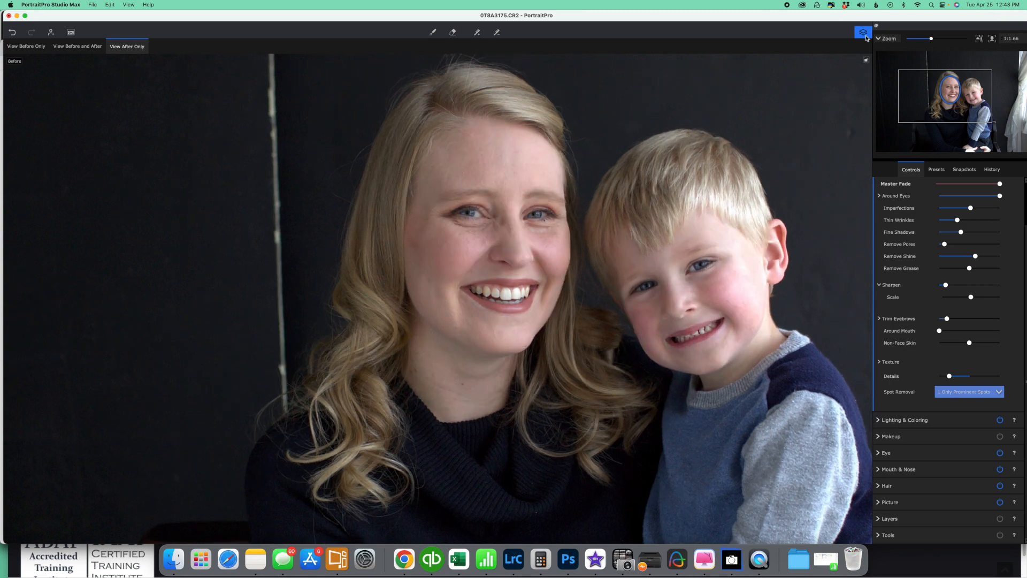
pyautogui.click(865, 37)
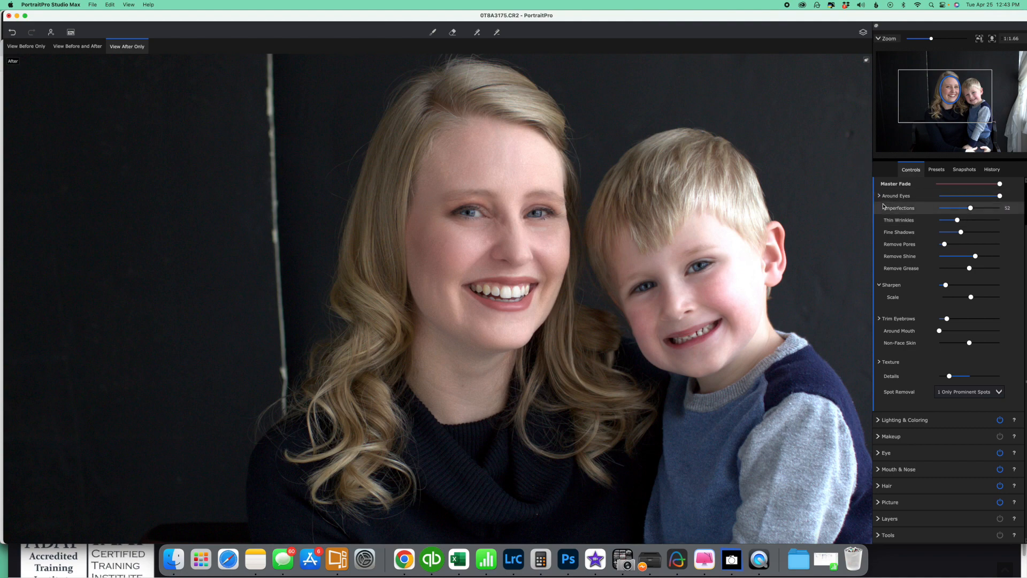
# - Switch from Skin Smoothing to Lighting & Coloring, raise the light direction slightly off-centre, and bring Master Fade near maximum
pyautogui.scroll(3, 927, 277)
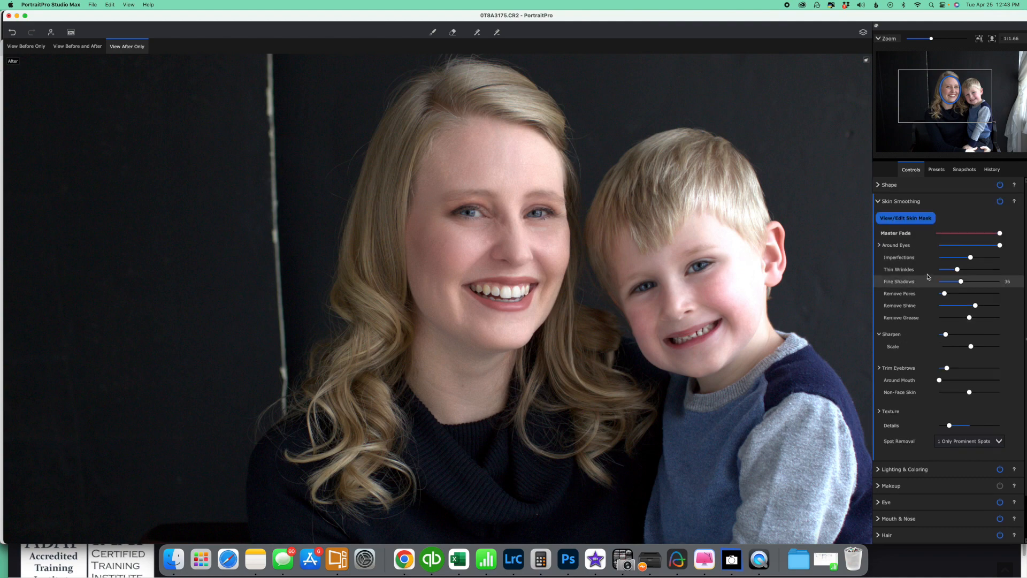
pyautogui.click(888, 217)
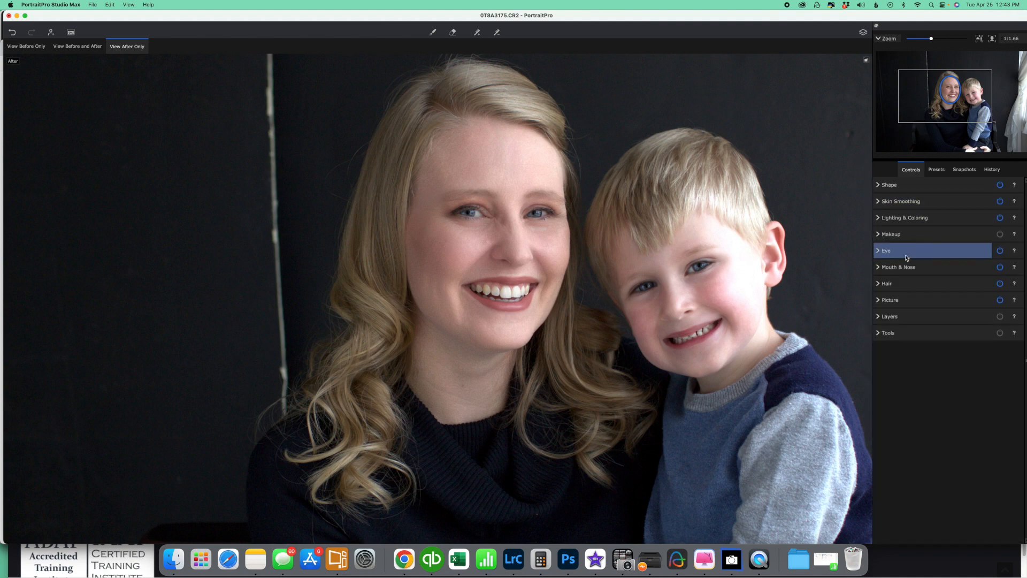
pyautogui.click(883, 219)
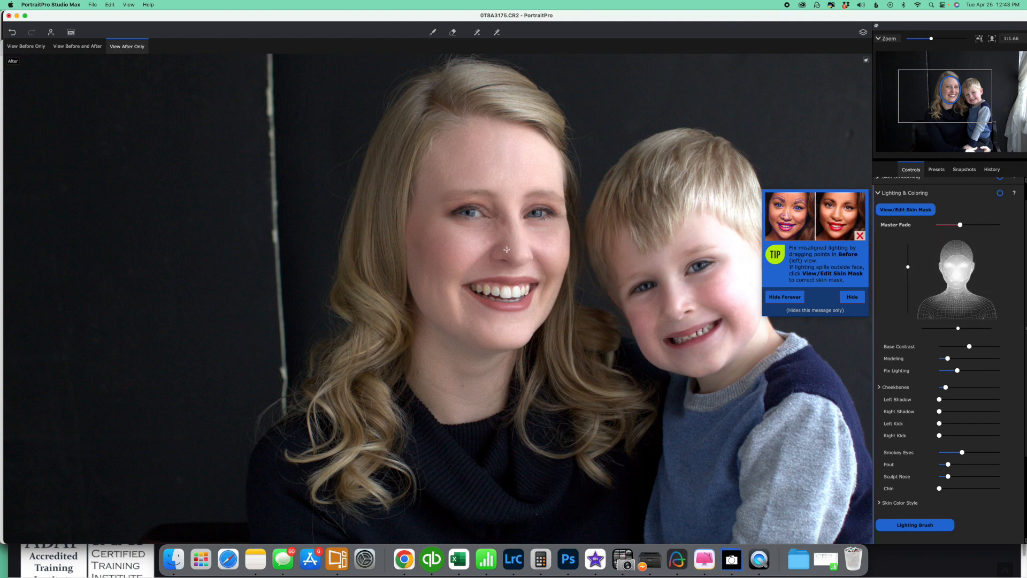
pyautogui.moveTo(958, 266); pyautogui.dragTo(966, 242)
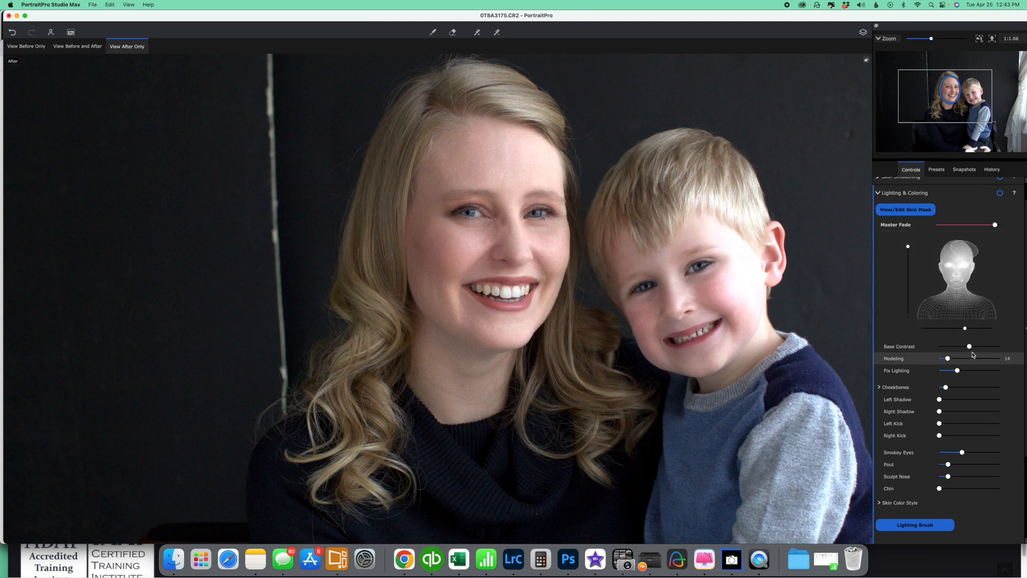
# - Set Base Contrast to about 37 and compare the relit face with the original
pyautogui.moveTo(970, 347); pyautogui.dragTo(983, 347)
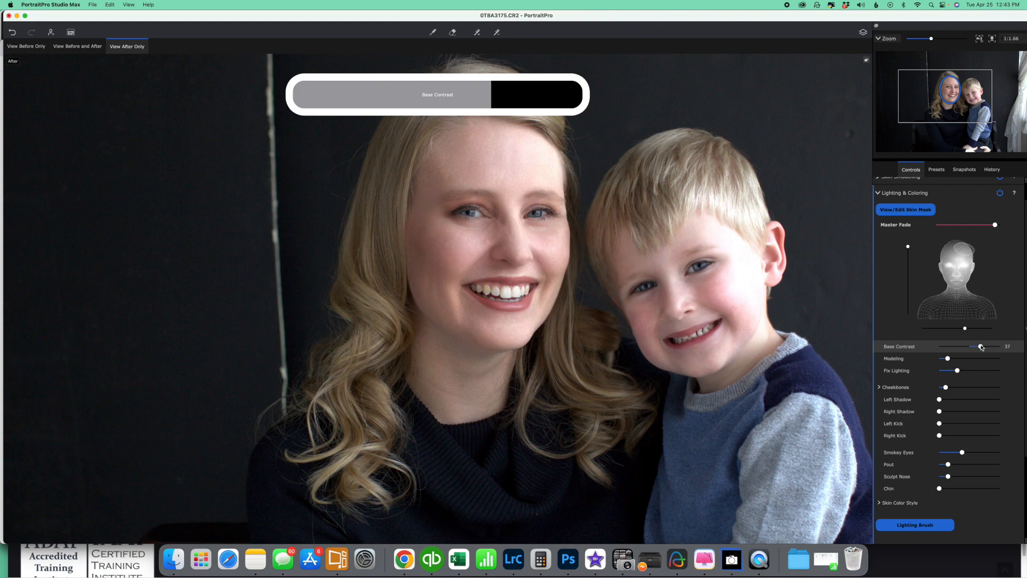
pyautogui.click(865, 35)
pyautogui.click(864, 36)
pyautogui.click(864, 35)
pyautogui.click(864, 35)
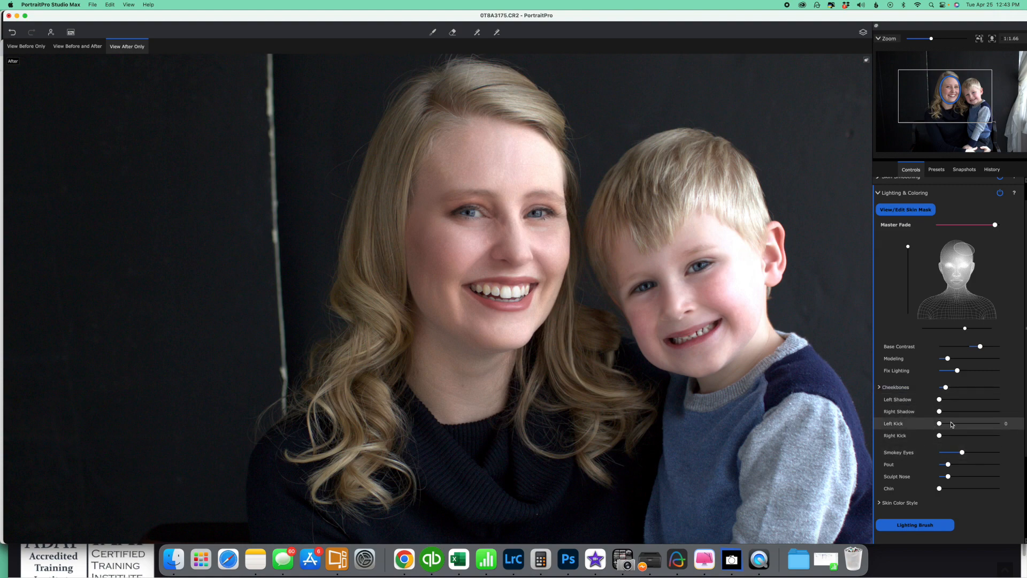
# - Test Left Kick and Smokey Eyes at 100 each, and set both to 0
pyautogui.moveTo(940, 423); pyautogui.dragTo(1007, 423)
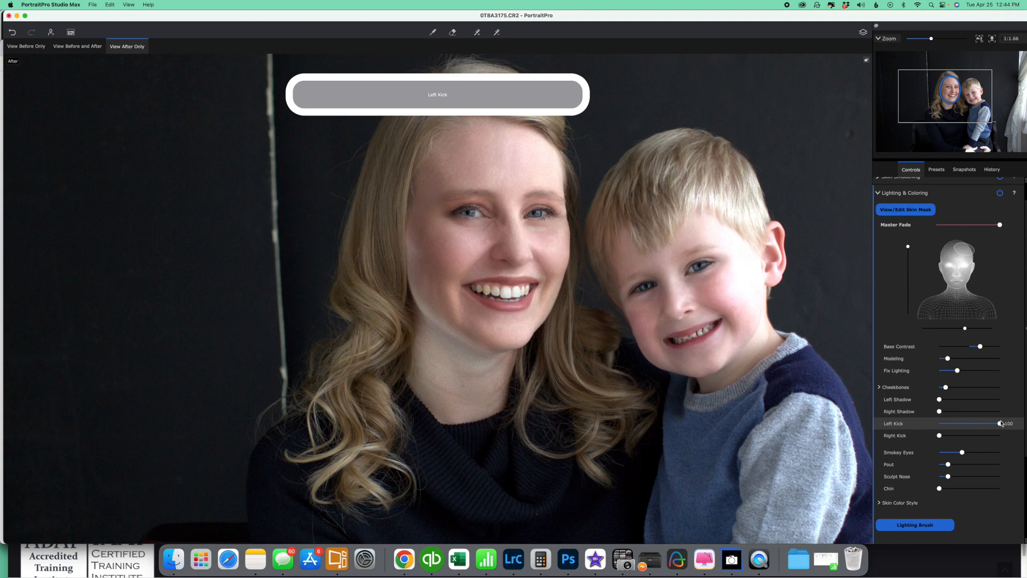
pyautogui.moveTo(987, 422); pyautogui.dragTo(936, 424)
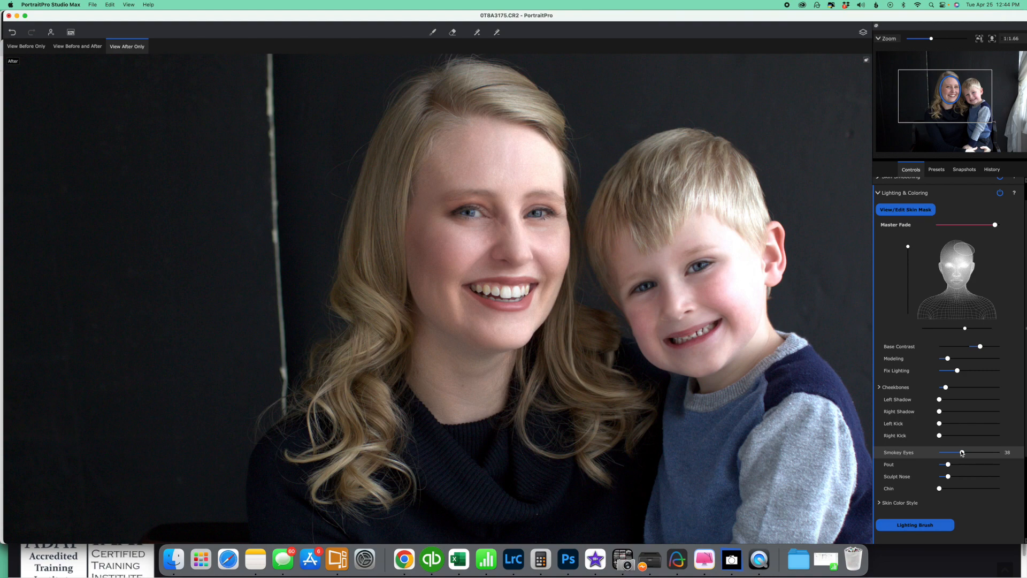
pyautogui.moveTo(962, 453); pyautogui.dragTo(1001, 452)
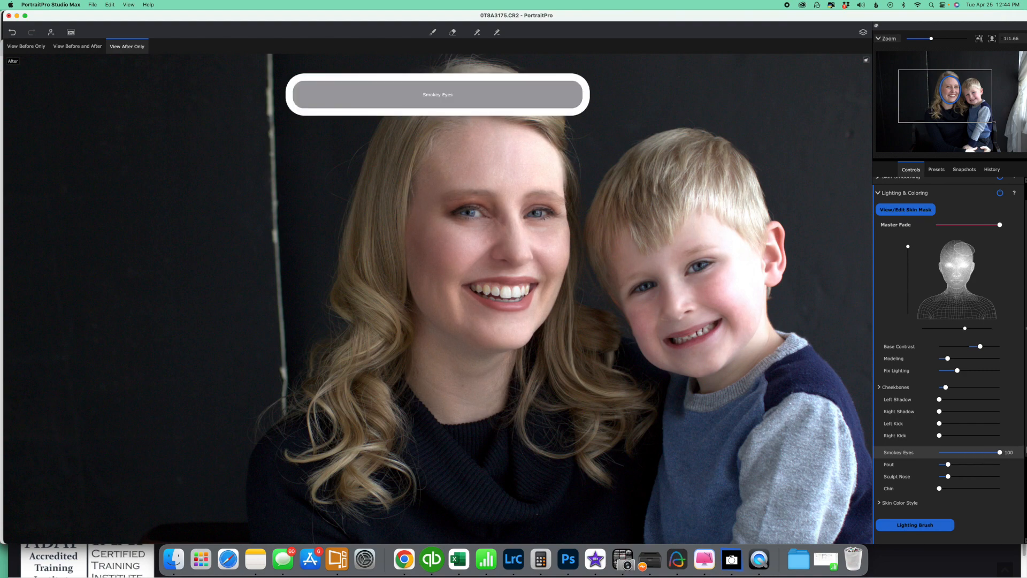
pyautogui.moveTo(982, 452); pyautogui.dragTo(1023, 452)
pyautogui.moveTo(1025, 451); pyautogui.dragTo(940, 452)
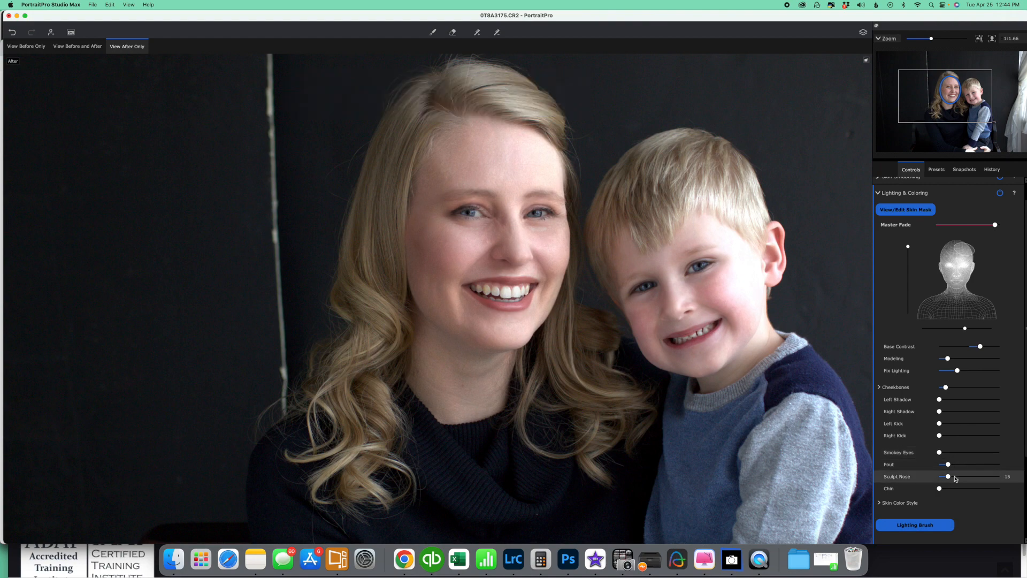
# - Expand the Skin Color Style options and try the Natural style on the woman's skin
pyautogui.scroll(-3, 879, 434)
pyautogui.click(879, 431)
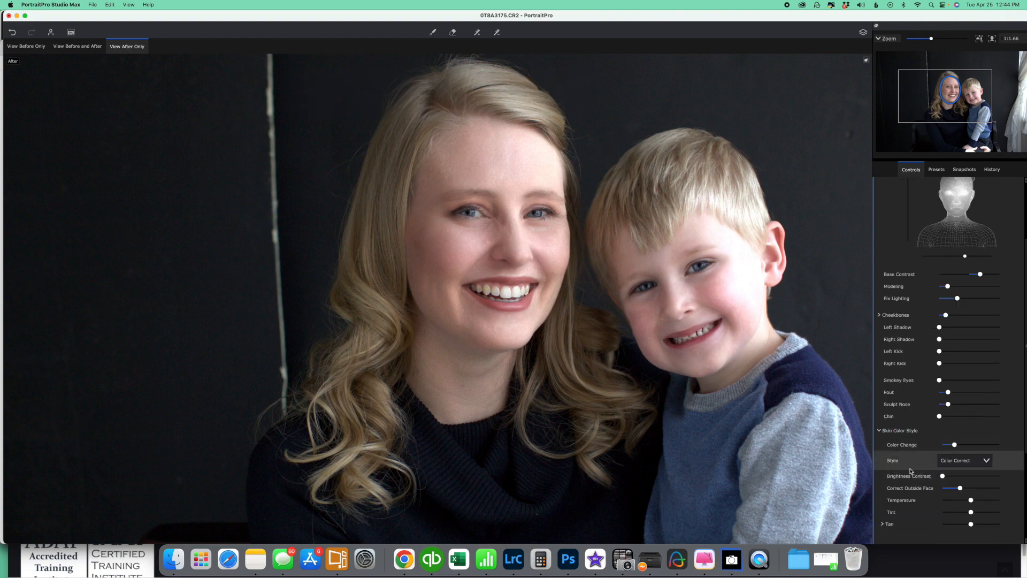
pyautogui.scroll(-4, 958, 396)
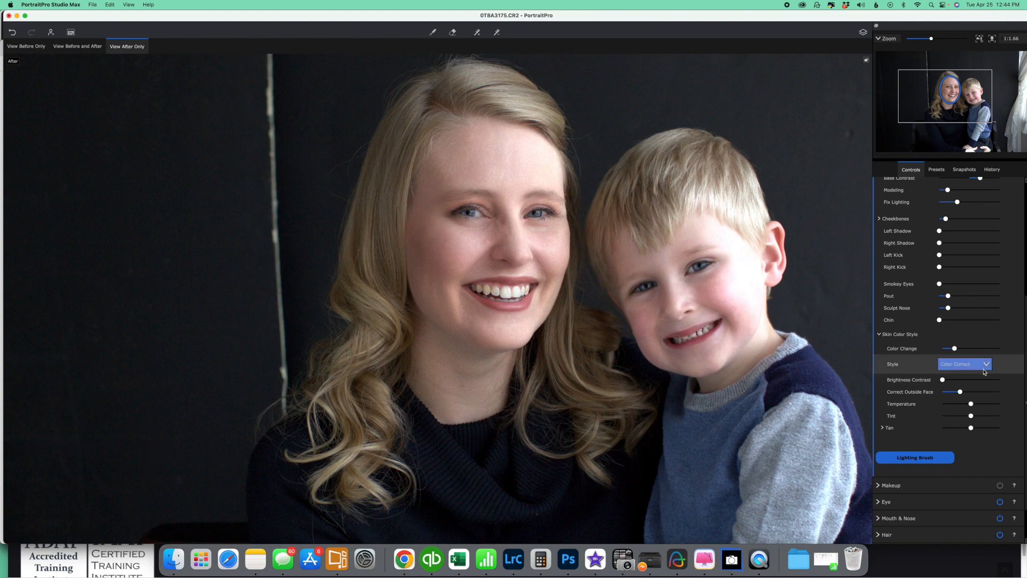
pyautogui.click(982, 365)
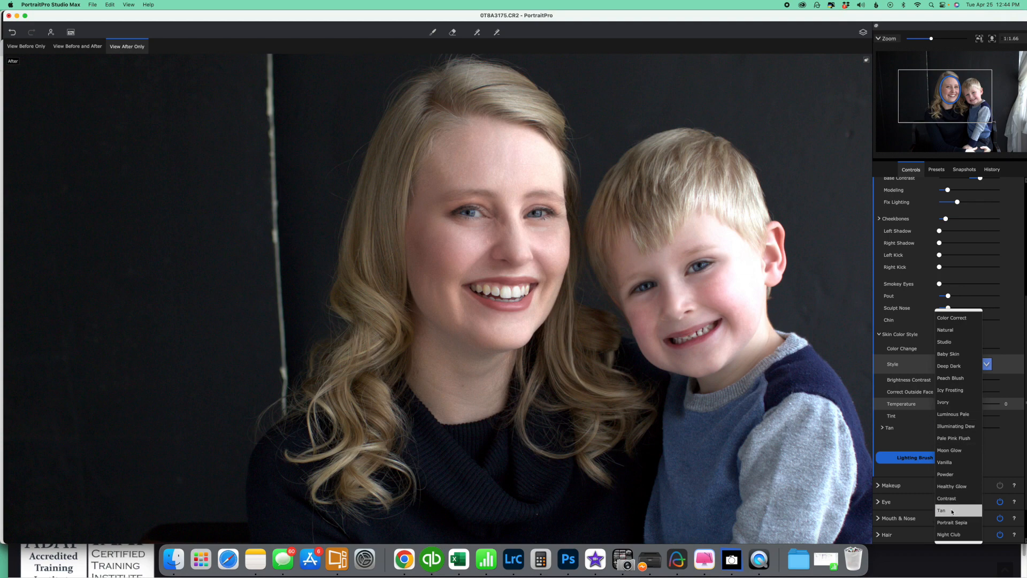
pyautogui.click(996, 479)
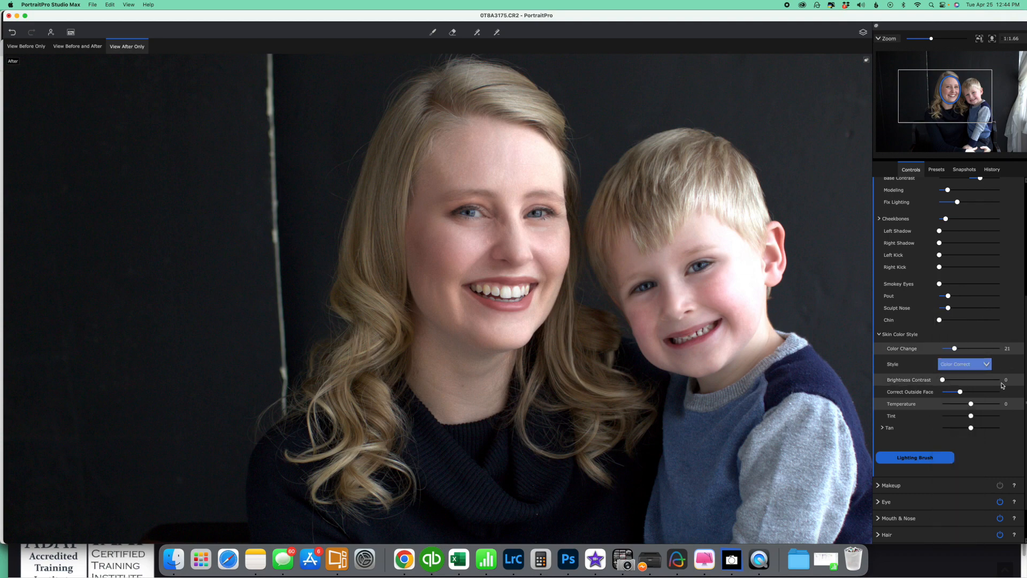
pyautogui.click(987, 365)
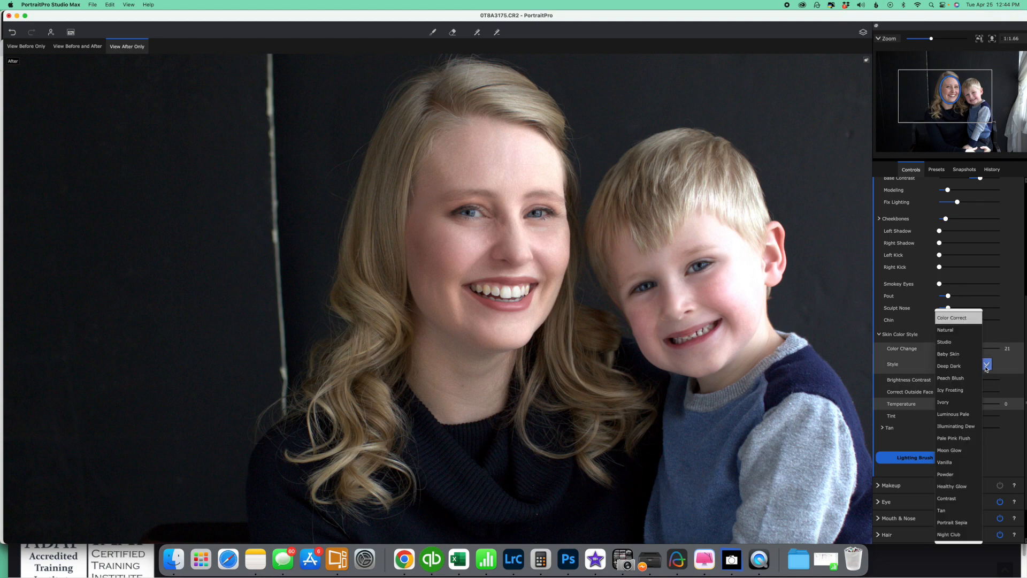
pyautogui.click(973, 330)
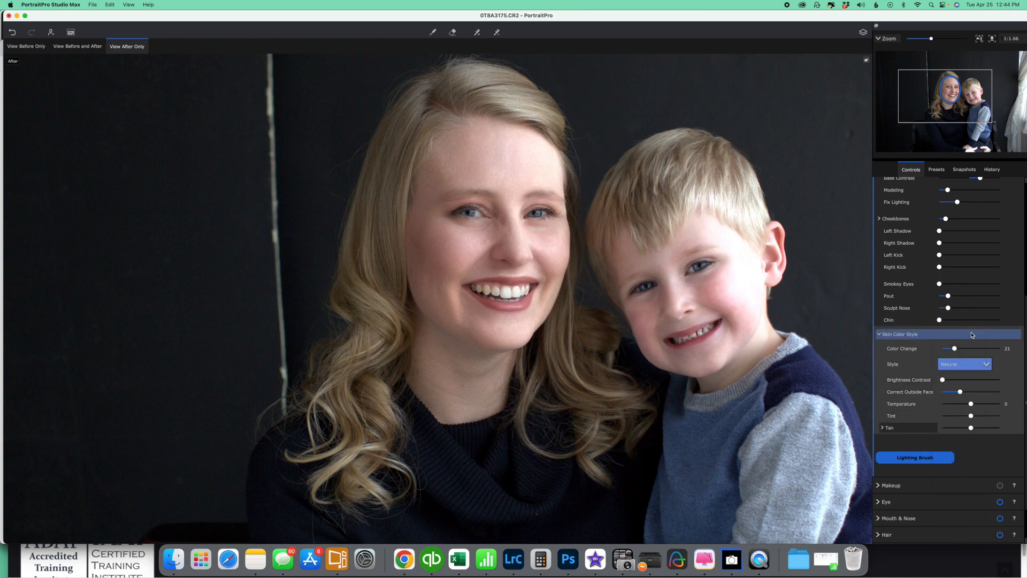
# - Try the Pale Pink Flush skin color style and switch back to Color Correct
pyautogui.click(975, 367)
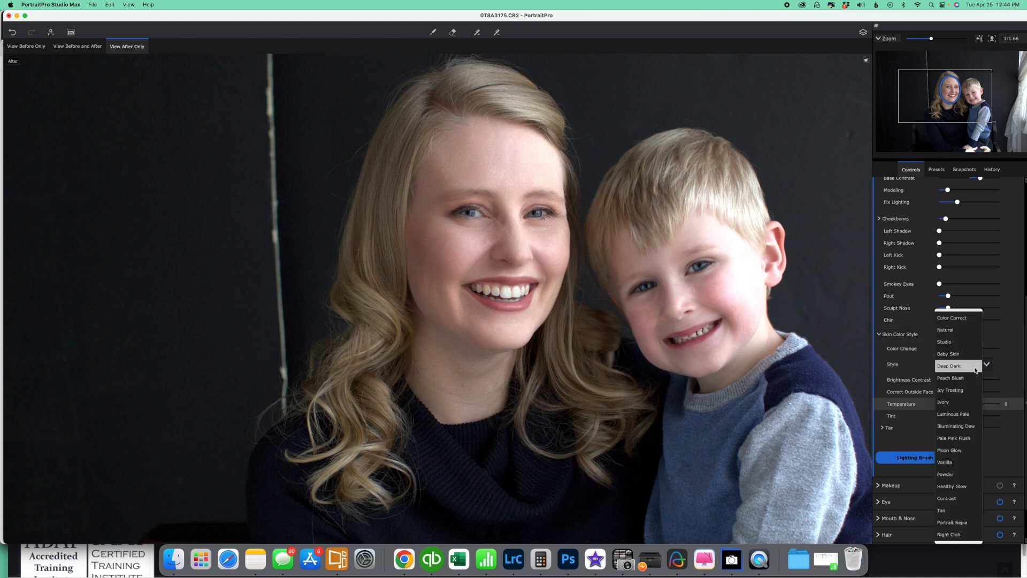
pyautogui.click(961, 441)
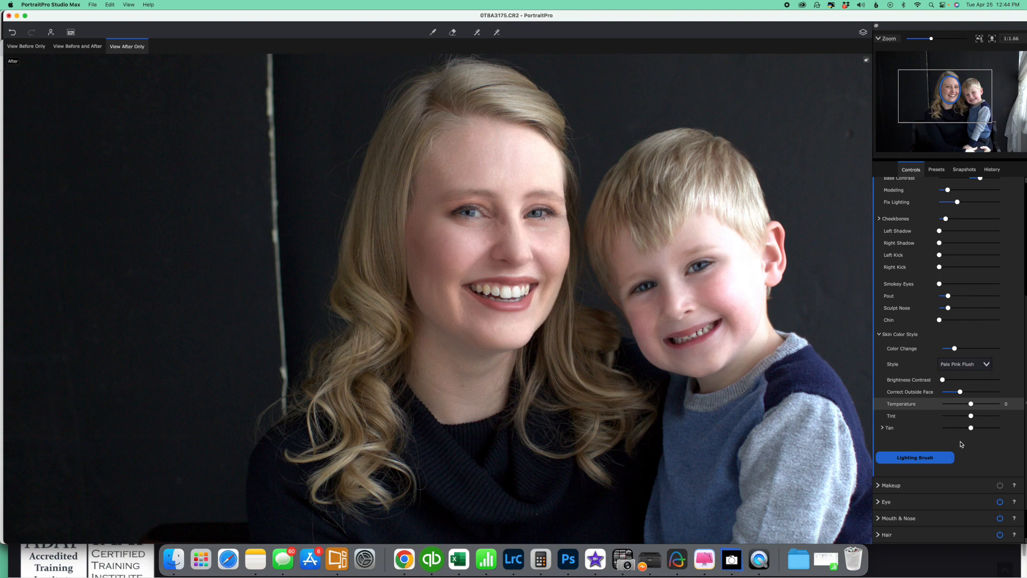
pyautogui.click(967, 367)
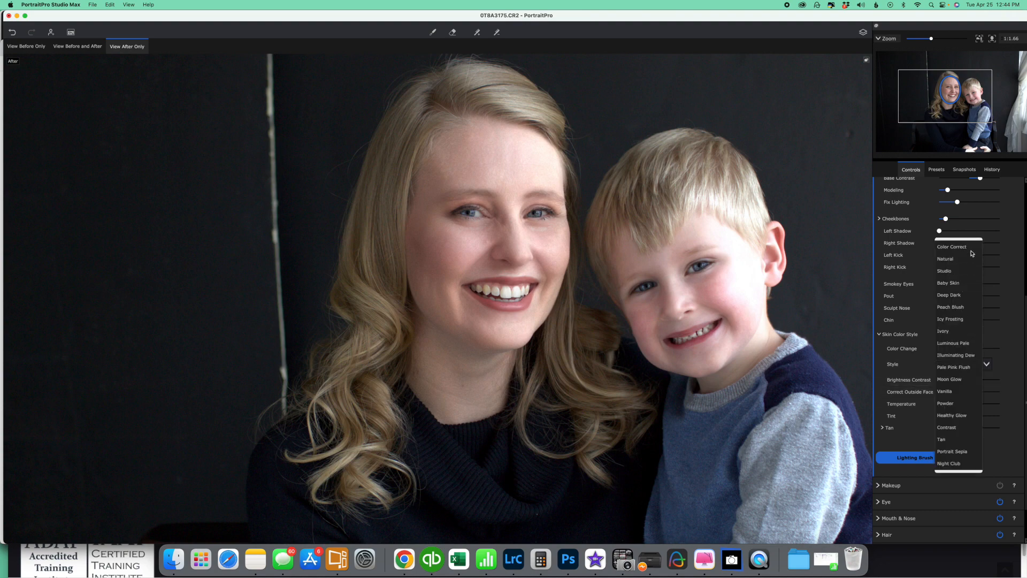
pyautogui.click(969, 247)
# - Try the Contrast and Tan skin color styles on the woman's skin
pyautogui.click(966, 364)
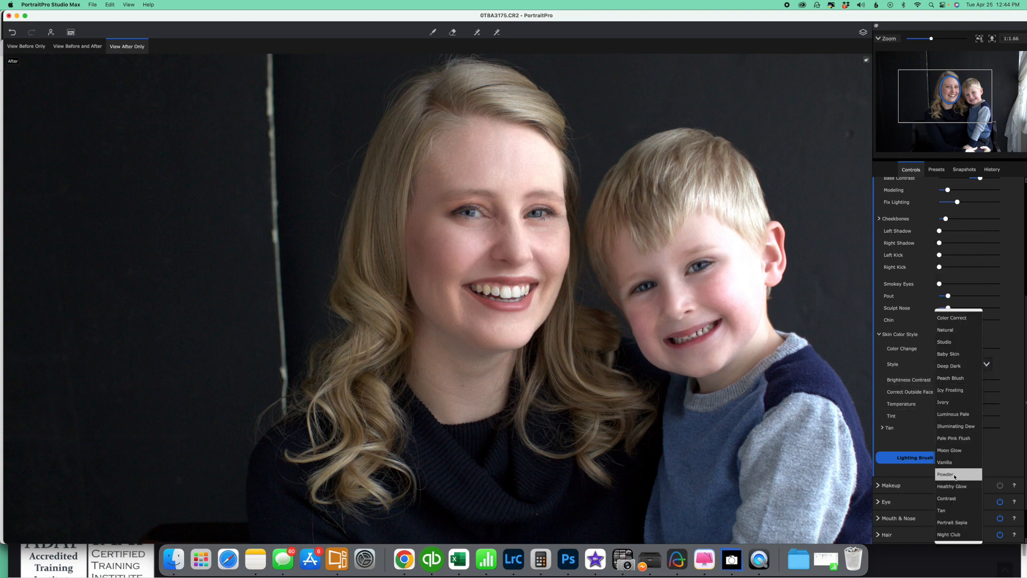
pyautogui.click(947, 498)
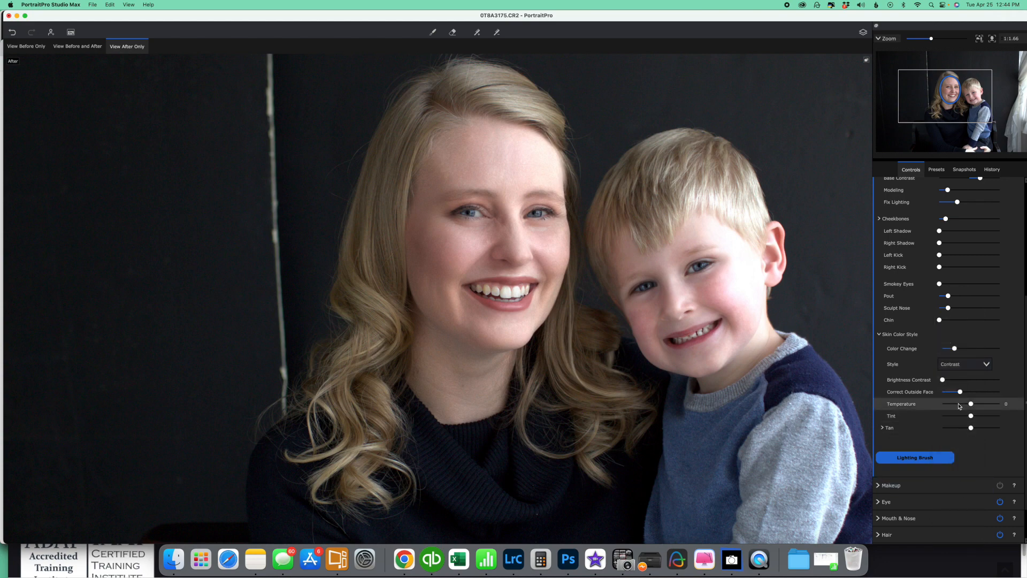
pyautogui.click(964, 365)
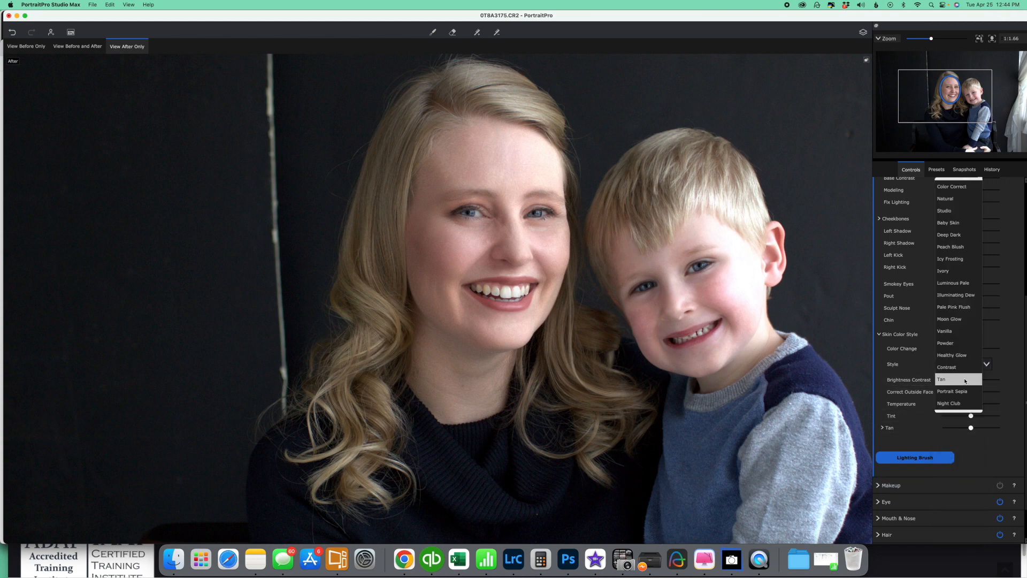
pyautogui.click(963, 384)
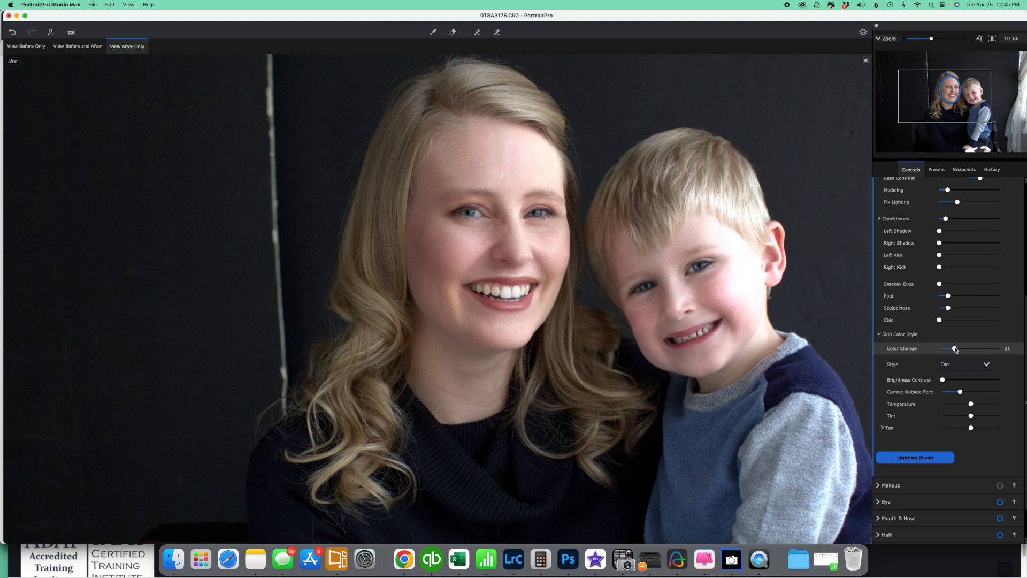
# - Test the Tan style with Color Change at 100 and 4, and switch the skin color style to Natural
pyautogui.moveTo(956, 350); pyautogui.dragTo(1022, 351)
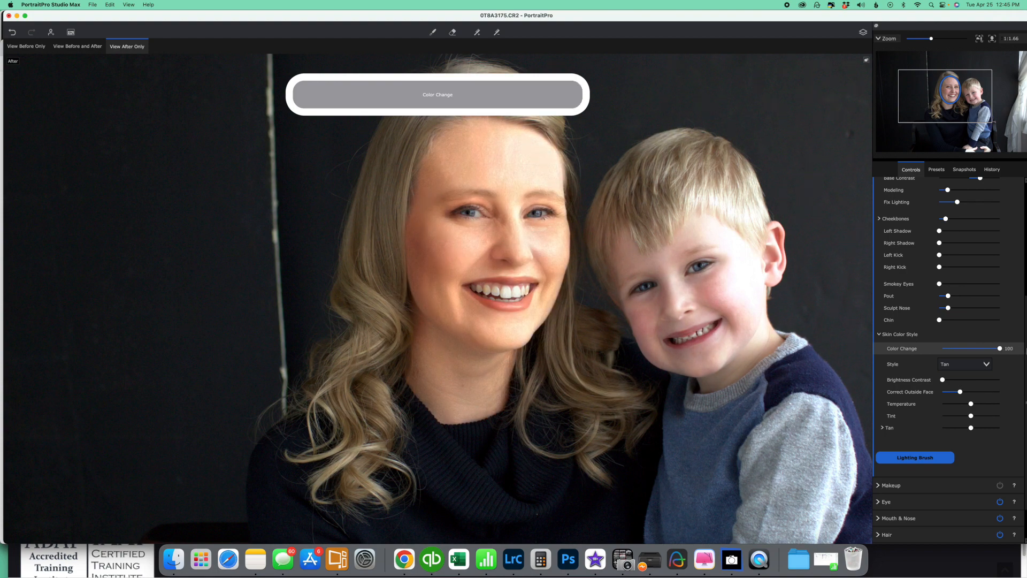
pyautogui.moveTo(1024, 351); pyautogui.dragTo(967, 351)
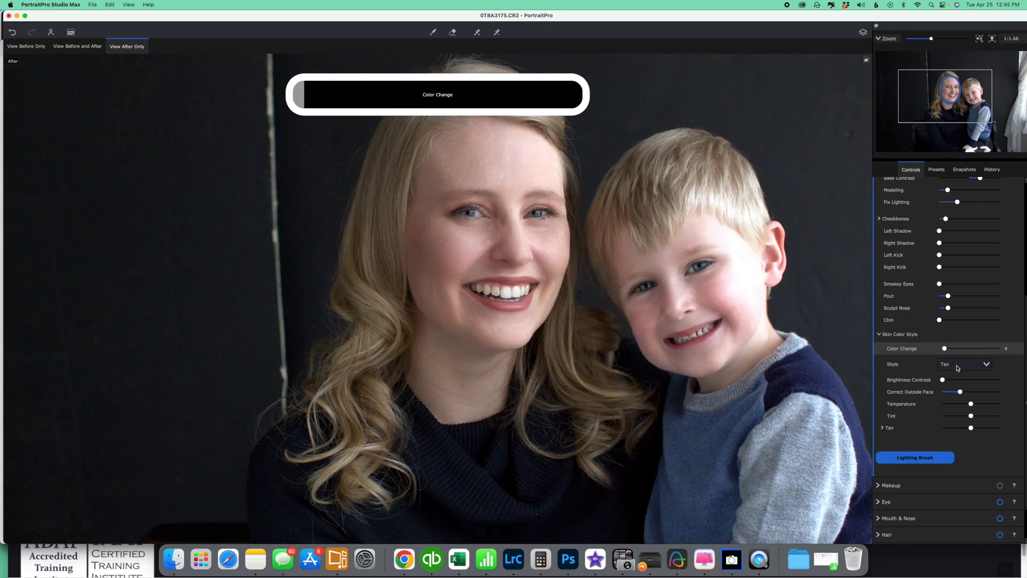
pyautogui.click(959, 366)
pyautogui.click(963, 186)
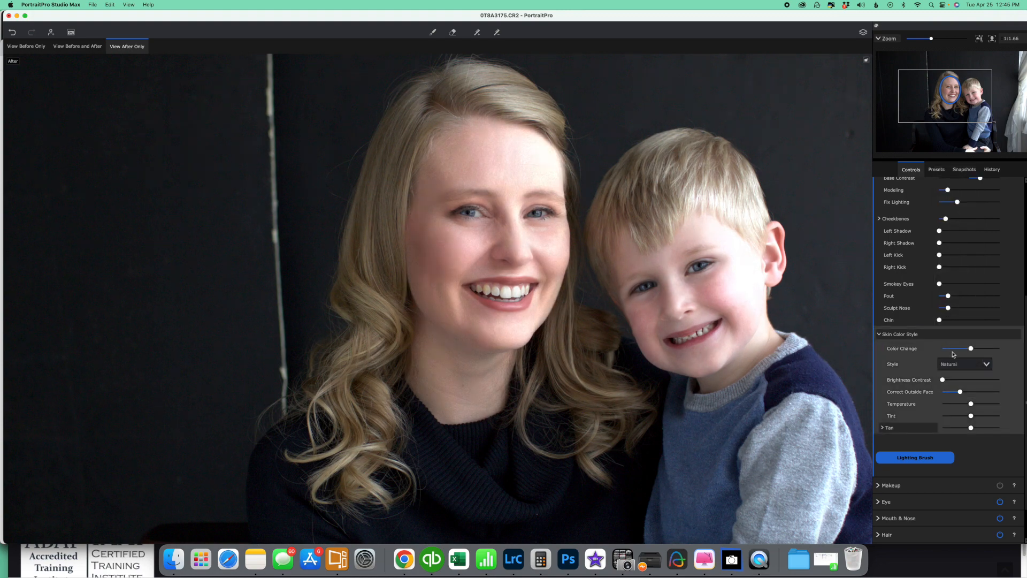
# - Expand the Makeup section's Lipstick options and set the lipstick Coverage to 100
pyautogui.click(891, 485)
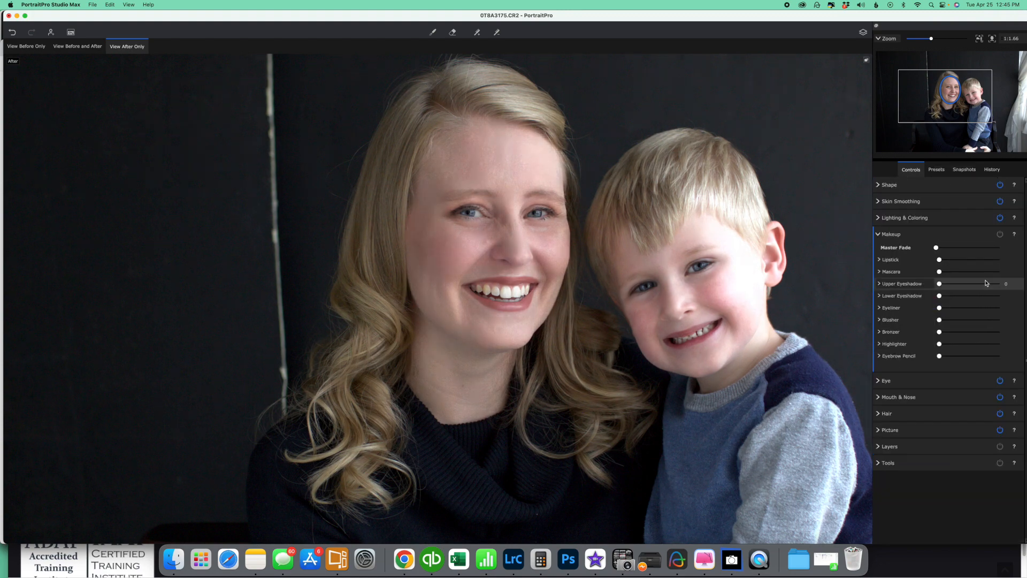
pyautogui.click(880, 260)
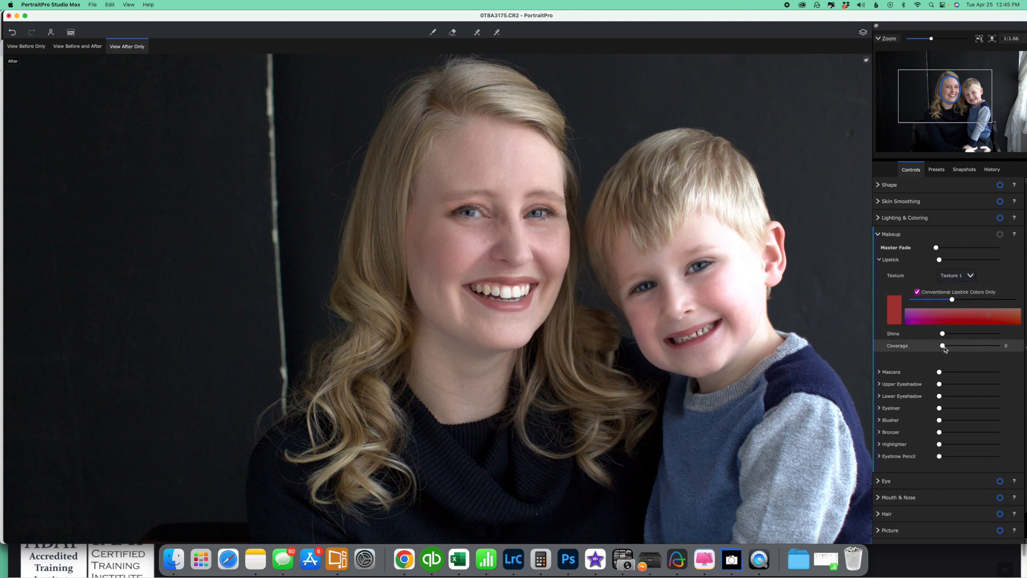
pyautogui.moveTo(943, 346); pyautogui.dragTo(1002, 347)
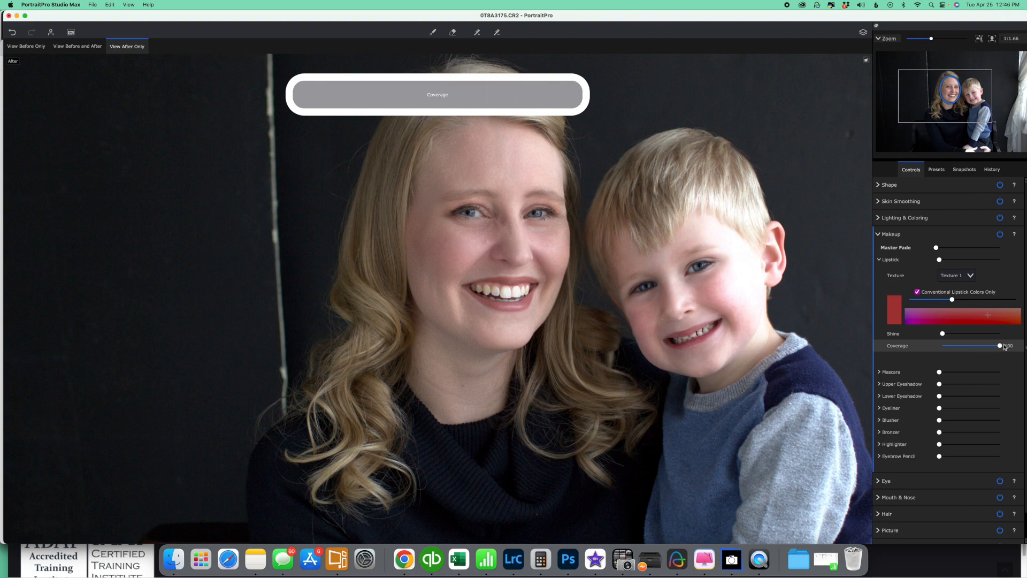
pyautogui.moveTo(943, 334)
pyautogui.mouseDown()
pyautogui.moveTo(983, 336)
pyautogui.moveTo(937, 332)
pyautogui.mouseUp()
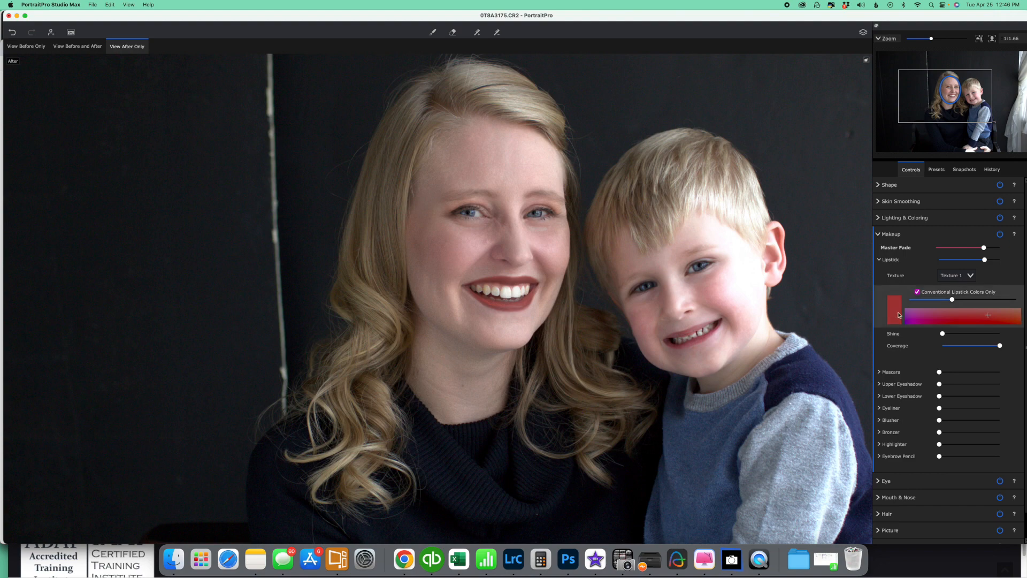
# - Try purple and brownish-orange lipstick colors on the woman's lips and choose a deep red
pyautogui.click(914, 317)
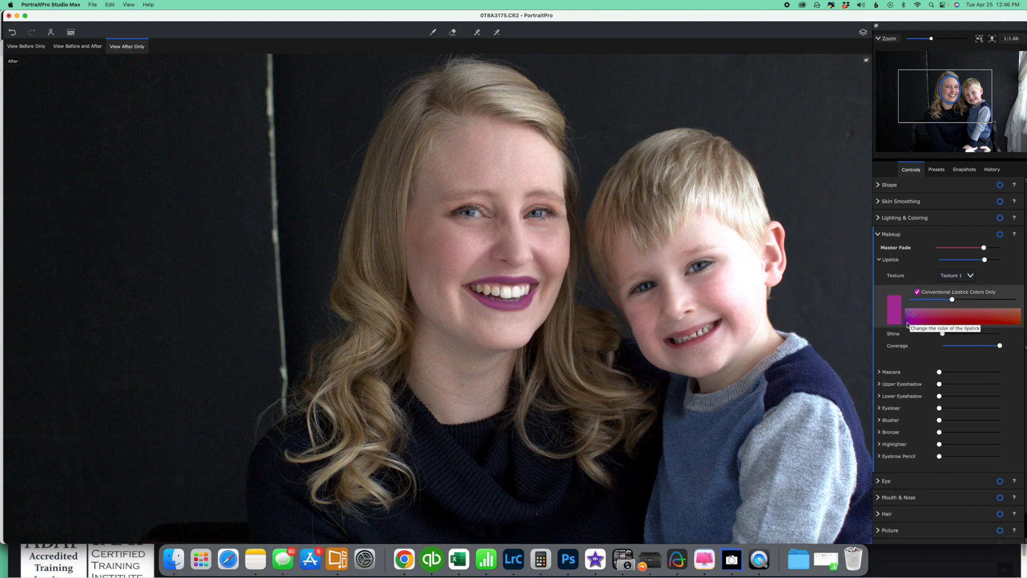
pyautogui.click(1012, 319)
pyautogui.click(1012, 314)
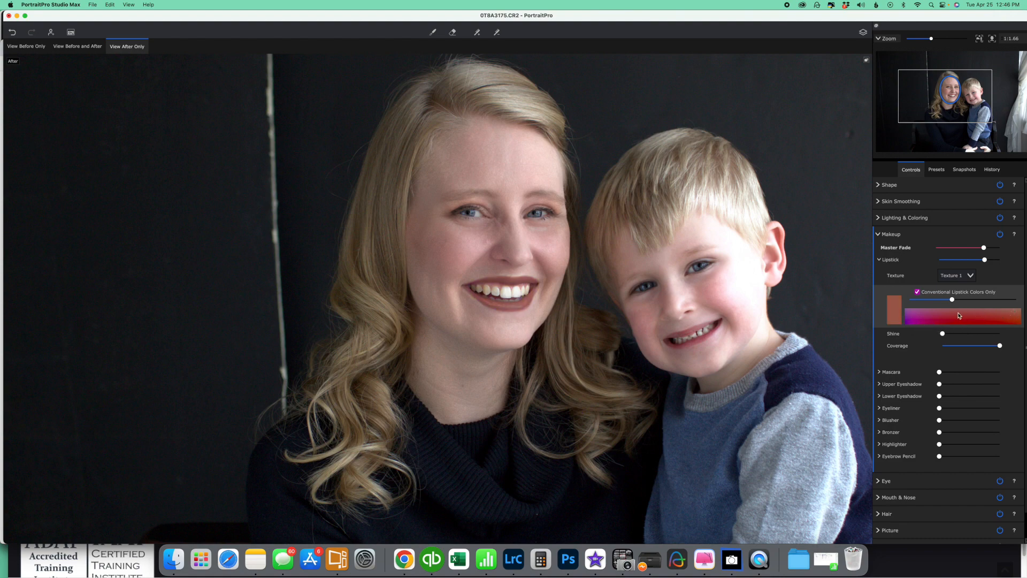
pyautogui.click(953, 323)
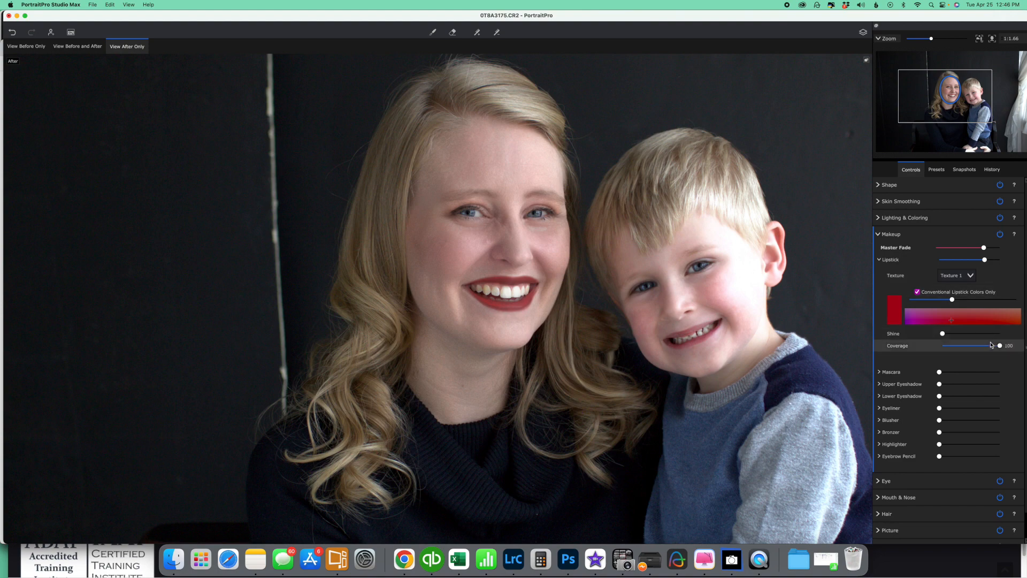
# - Reduce the lipstick Coverage to 0 with Shine at 0
pyautogui.moveTo(994, 347); pyautogui.dragTo(968, 347)
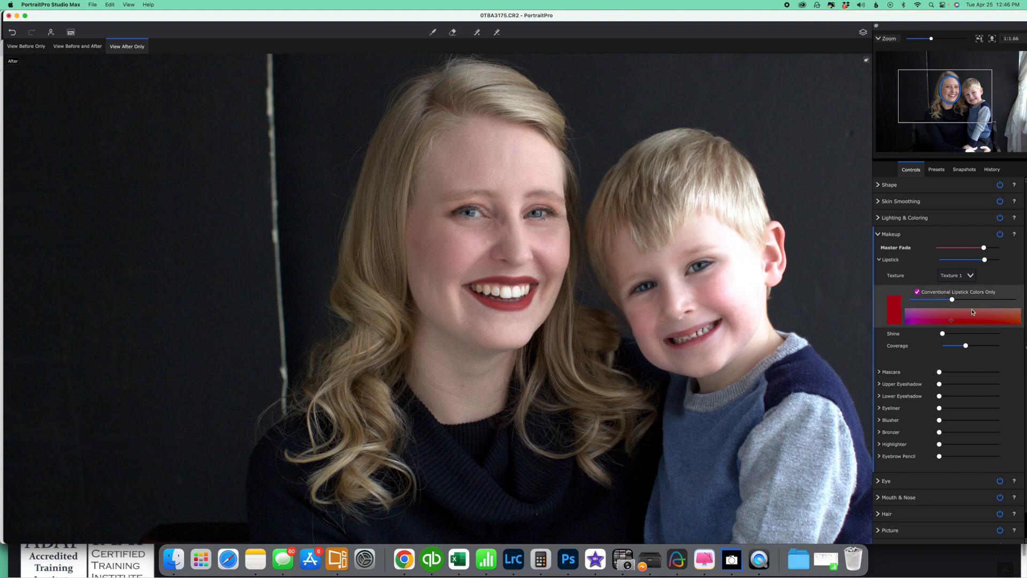
pyautogui.moveTo(946, 335); pyautogui.dragTo(924, 328)
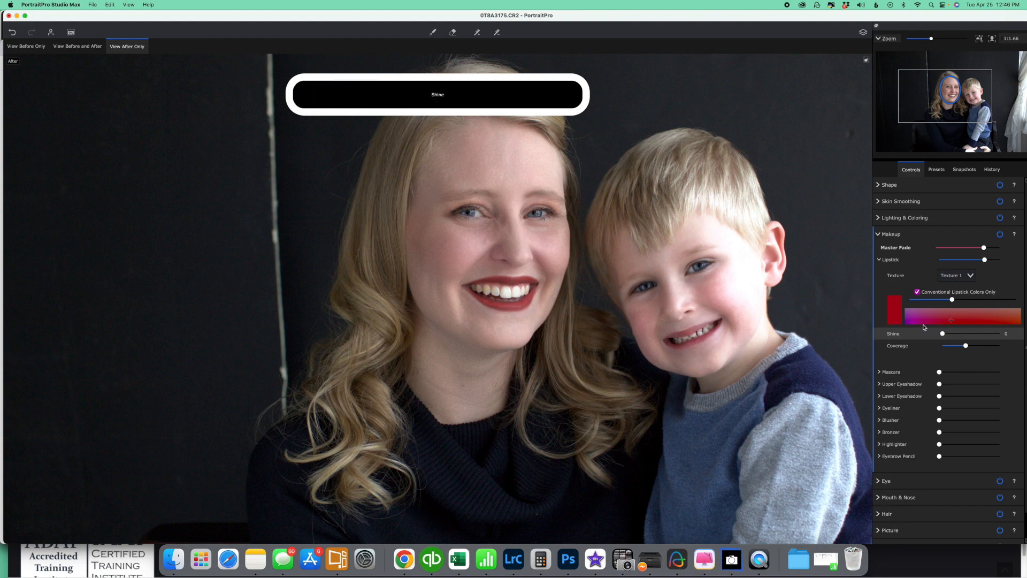
pyautogui.click(948, 347)
pyautogui.moveTo(923, 346); pyautogui.dragTo(912, 345)
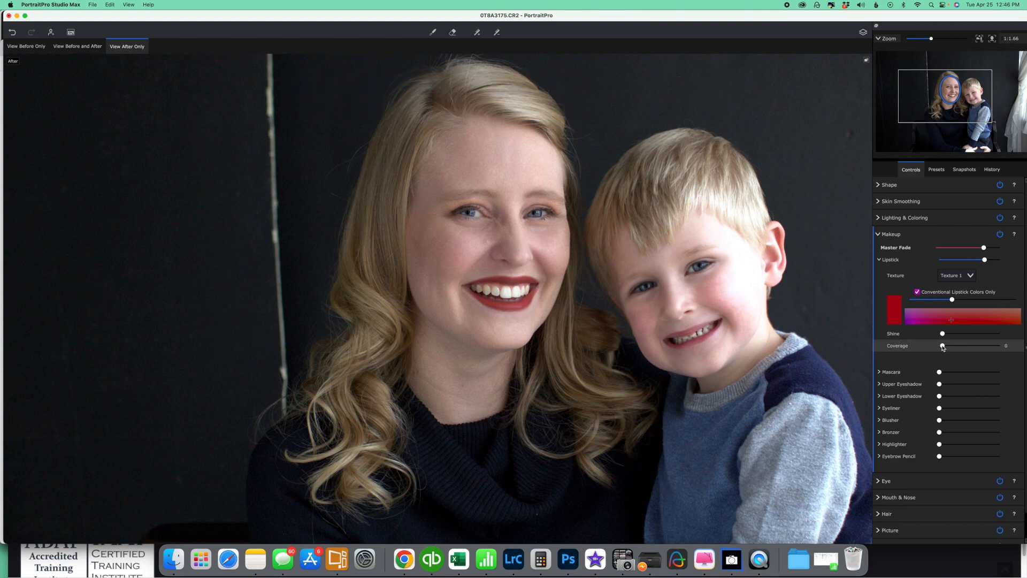
# - Set the overall Lipstick strength to 31, collapse its options, and compare the face with makeup off and on
pyautogui.moveTo(984, 260); pyautogui.dragTo(920, 258)
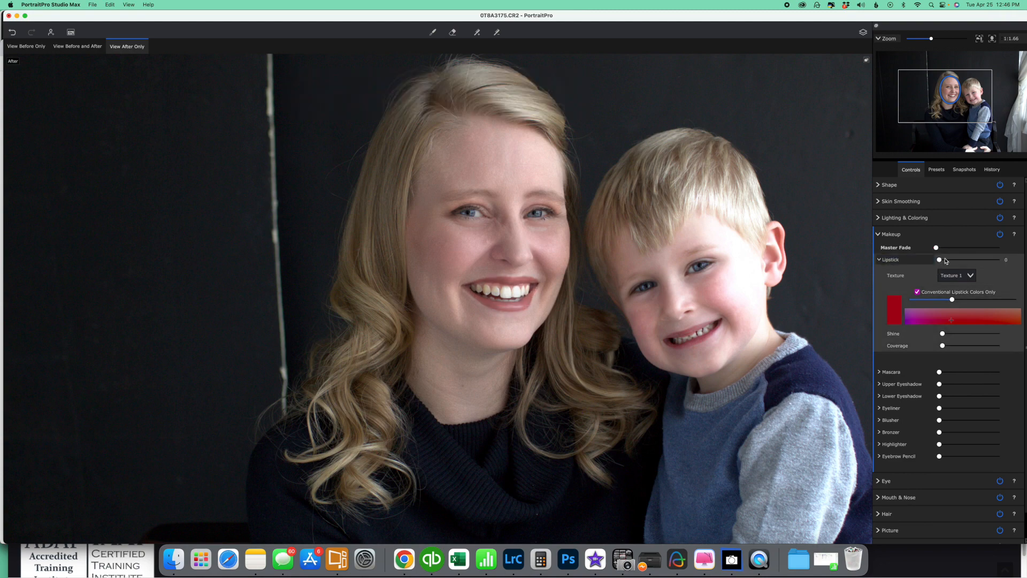
pyautogui.moveTo(945, 260); pyautogui.dragTo(960, 261)
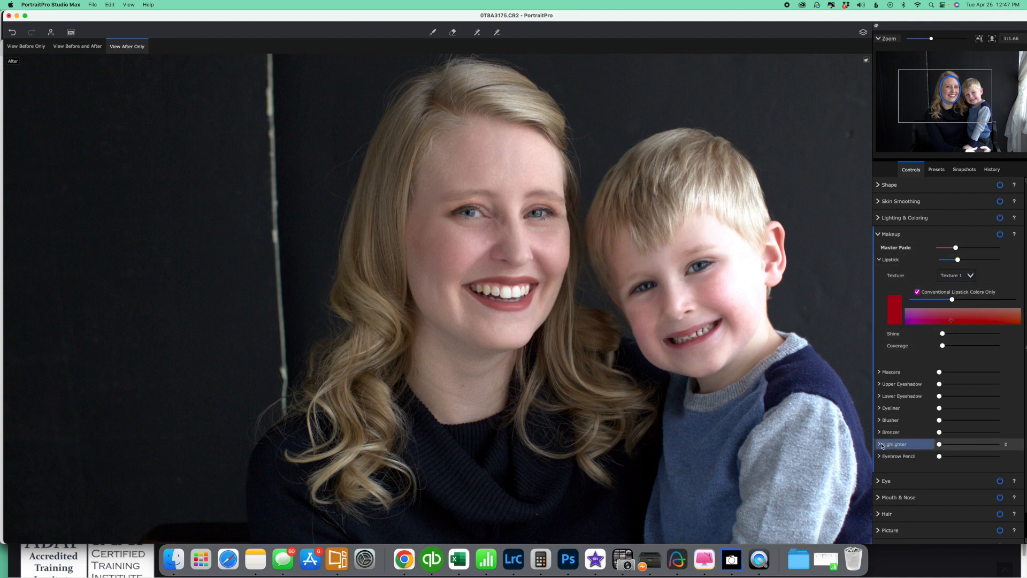
pyautogui.click(880, 260)
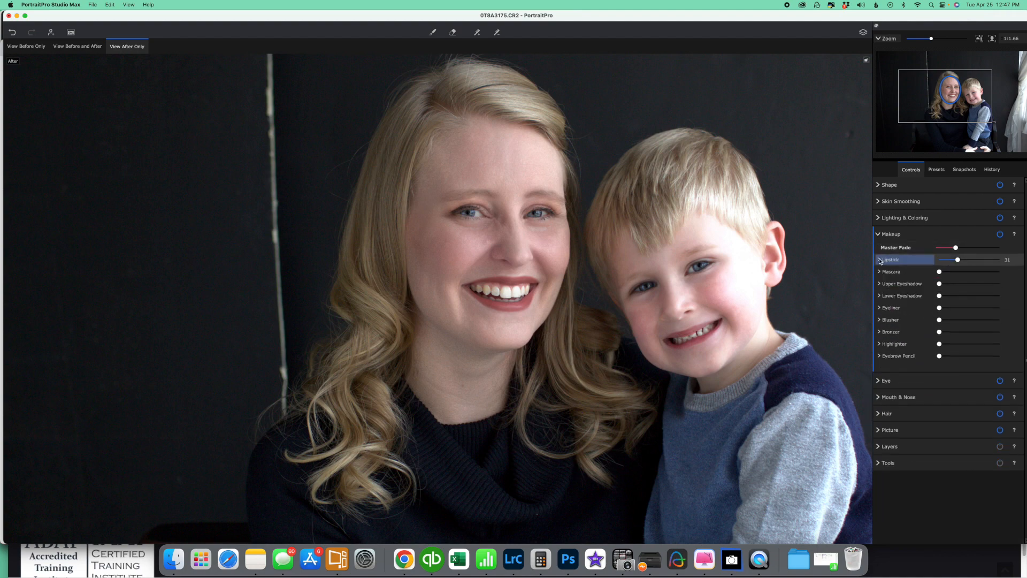
pyautogui.click(1000, 235)
pyautogui.click(1001, 235)
# - Expand the Mascara options, try the False Eyelashes application, and choose False Eyelashes Bold
pyautogui.click(879, 272)
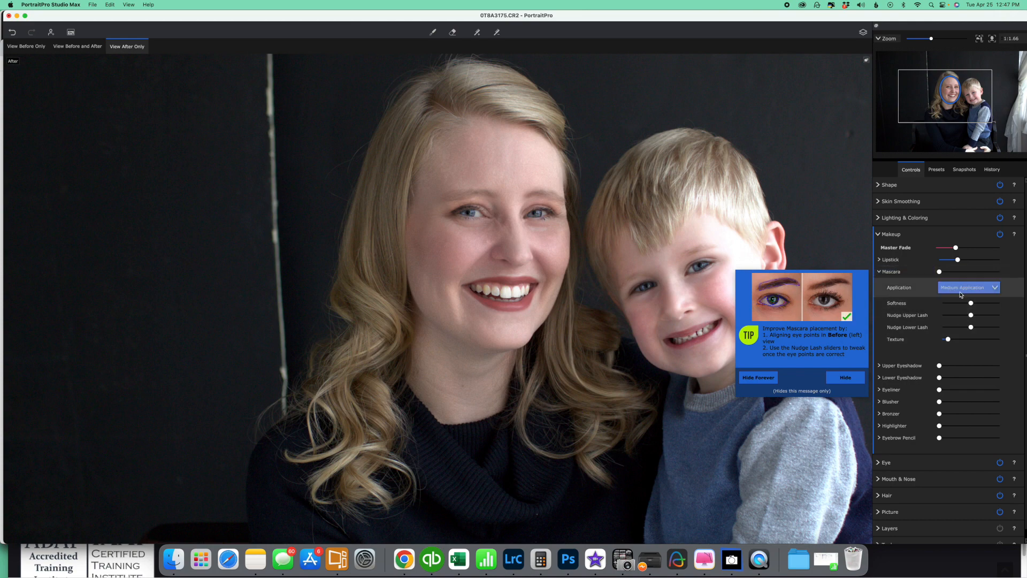
pyautogui.click(937, 289)
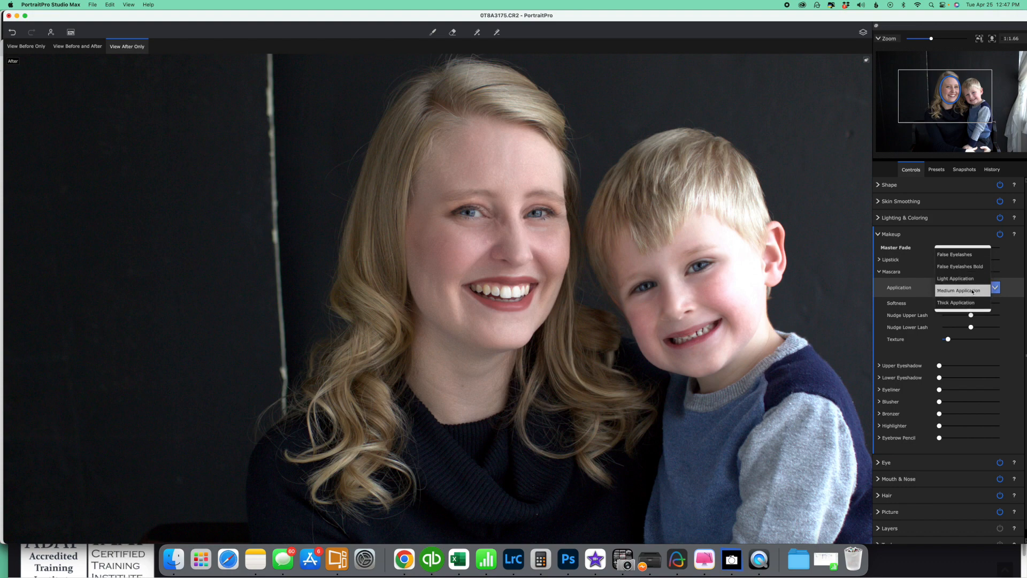
pyautogui.click(974, 256)
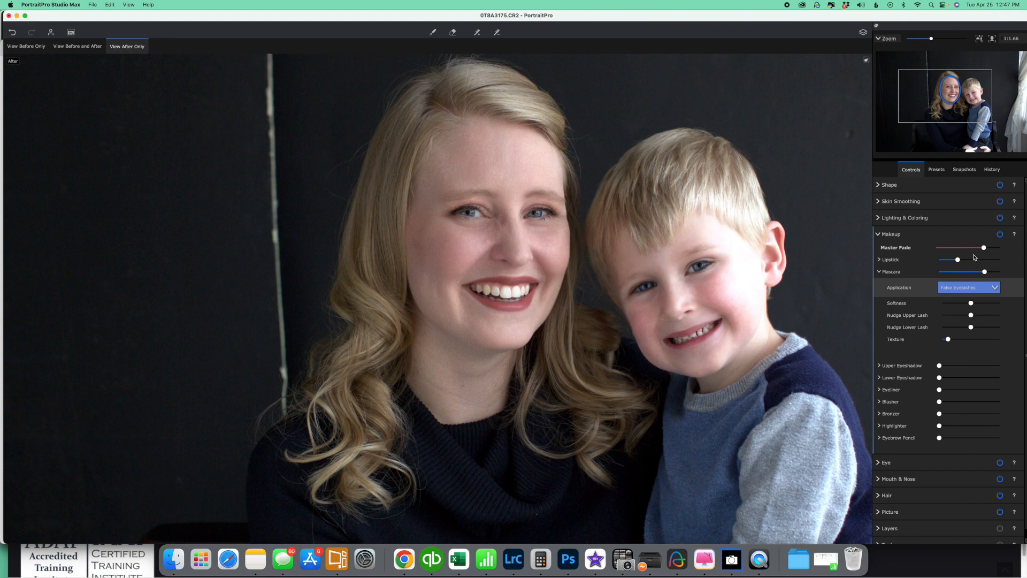
pyautogui.click(974, 287)
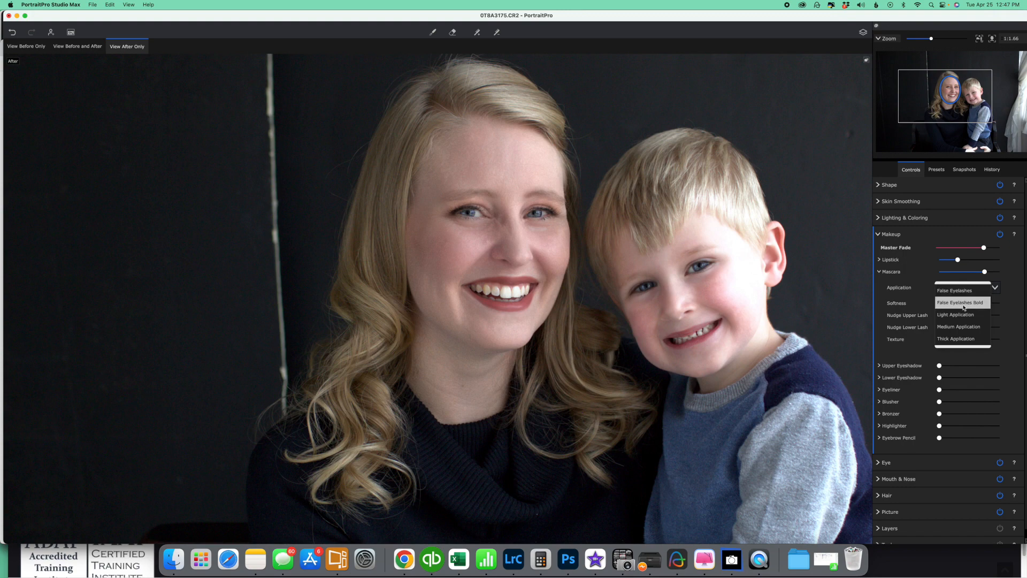
pyautogui.click(964, 303)
pyautogui.click(968, 288)
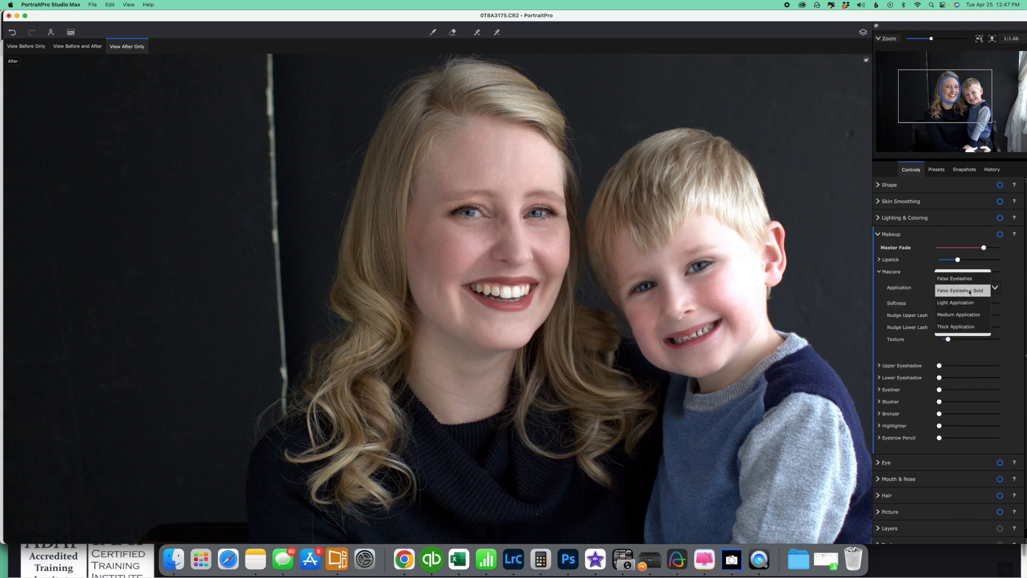
pyautogui.click(971, 292)
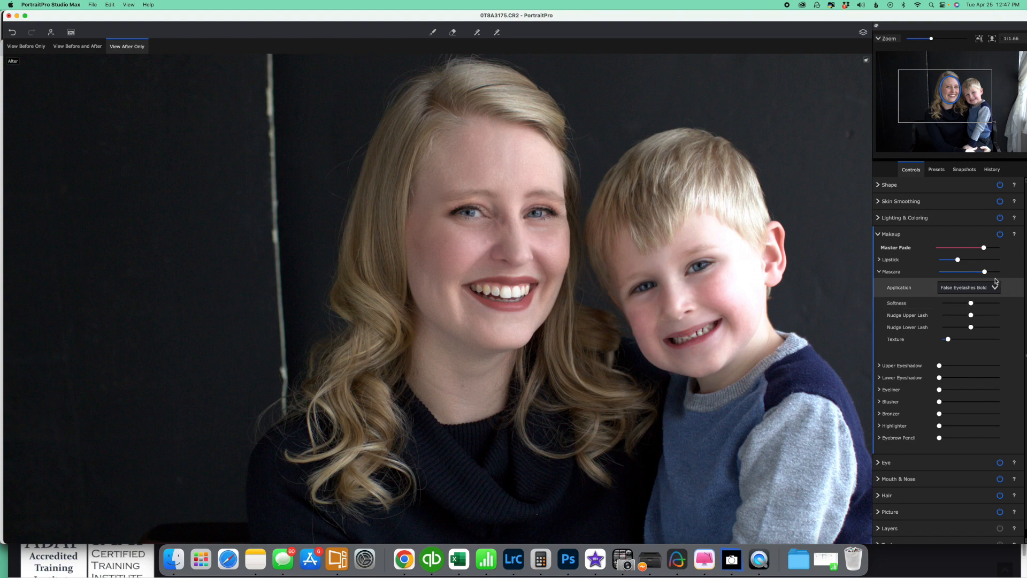
# - Raise the Mascara strength to its maximum and shift Nudge Upper Lash to a negative value, with Nudge Lower Lash centered
pyautogui.moveTo(1011, 272)
pyautogui.mouseDown()
pyautogui.moveTo(975, 272)
pyautogui.moveTo(1026, 270)
pyautogui.mouseUp()
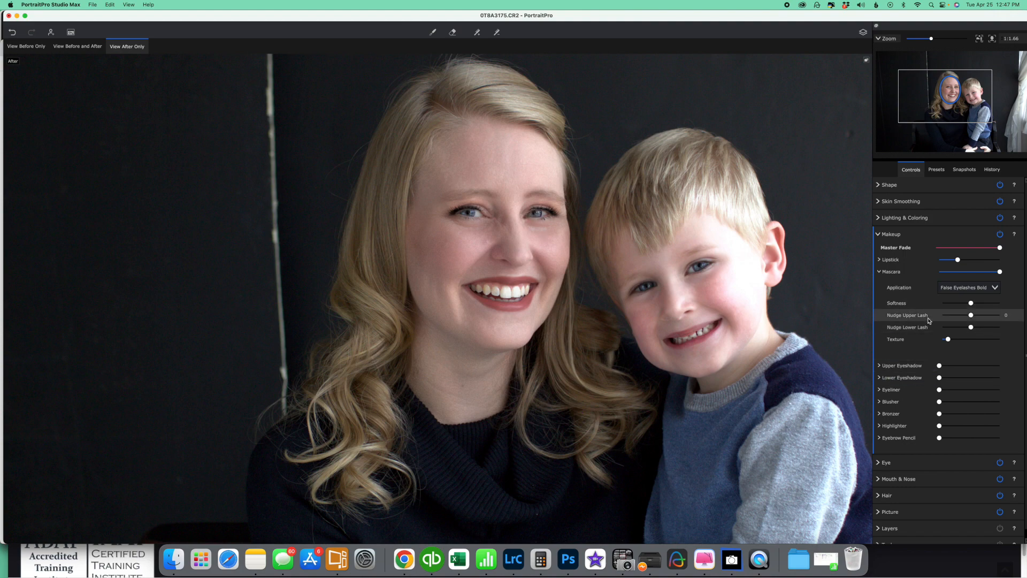
pyautogui.moveTo(967, 317); pyautogui.dragTo(954, 319)
pyautogui.moveTo(971, 327)
pyautogui.mouseDown()
pyautogui.moveTo(1000, 329)
pyautogui.moveTo(953, 330)
pyautogui.moveTo(970, 330)
pyautogui.mouseUp()
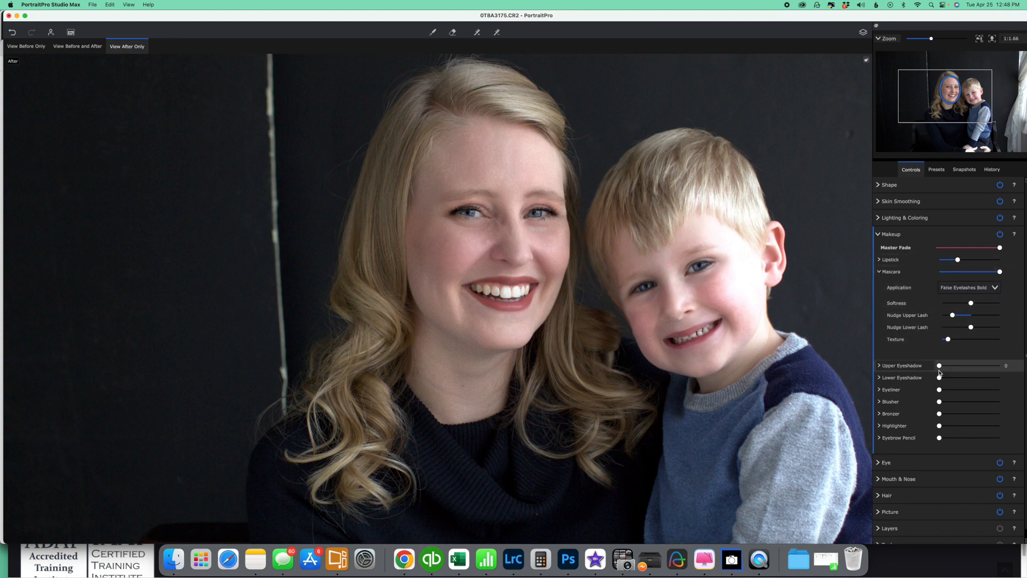
# - Expand the Upper Eyeshadow options, try the Shimmer and Matte textures, and choose Semi Matte
pyautogui.click(879, 367)
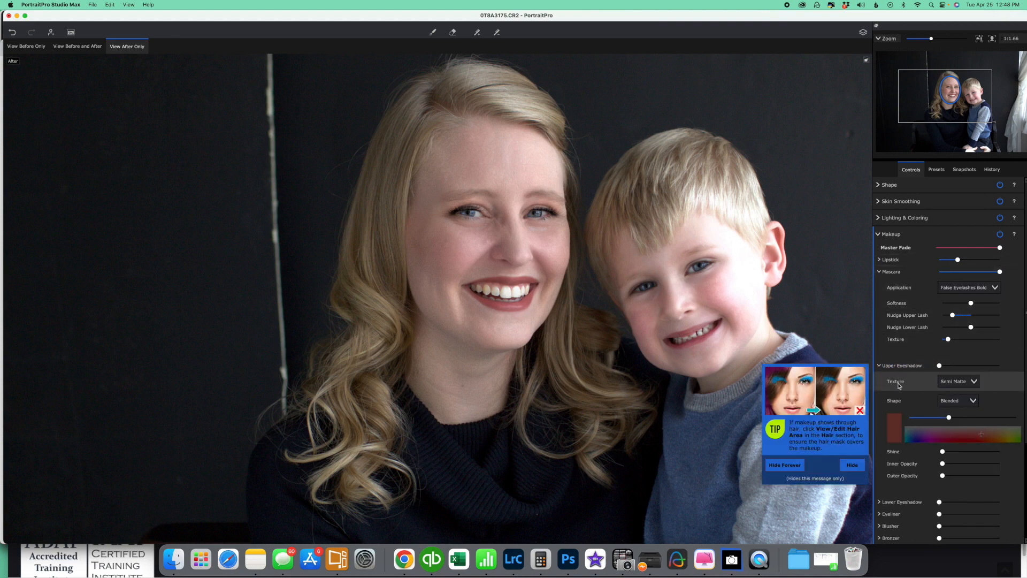
pyautogui.scroll(-3, 899, 321)
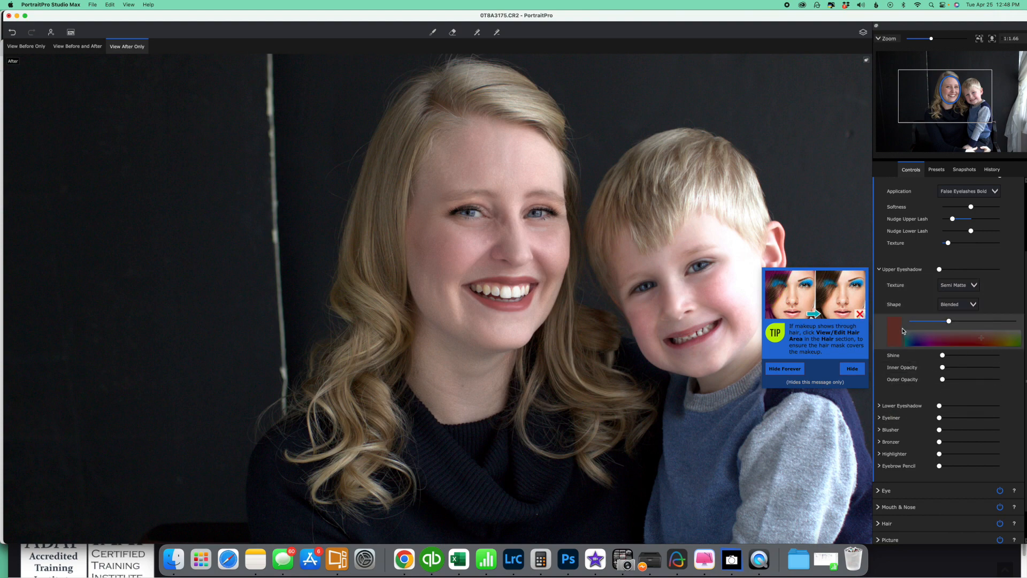
pyautogui.click(958, 285)
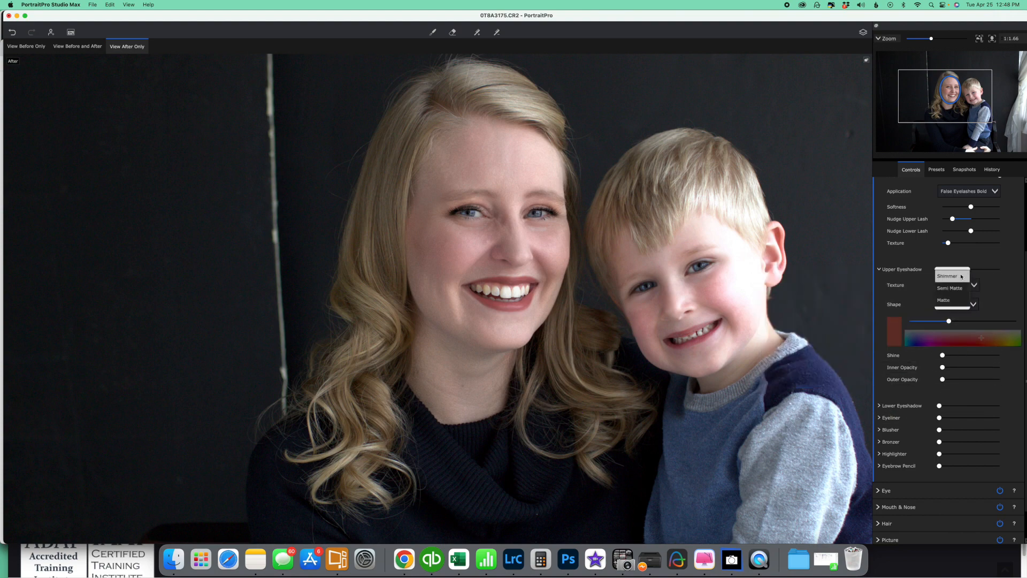
pyautogui.click(961, 277)
pyautogui.click(959, 285)
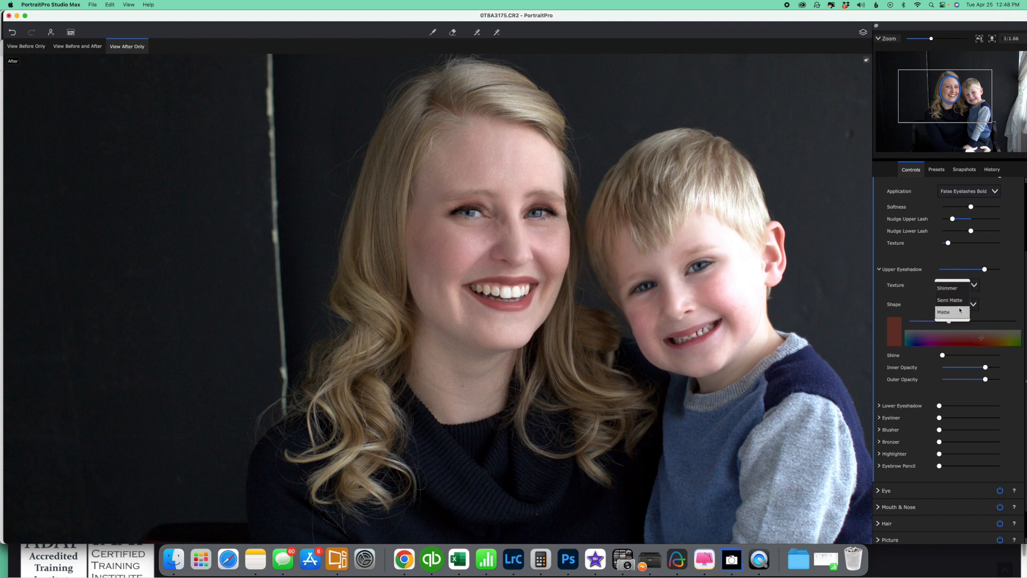
pyautogui.click(954, 313)
pyautogui.click(958, 285)
pyautogui.click(949, 276)
# - Try several upper eyeshadow colors and settle on a dark teal
pyautogui.click(950, 347)
pyautogui.click(923, 340)
pyautogui.click(918, 339)
pyautogui.click(914, 330)
pyautogui.click(914, 336)
pyautogui.click(907, 335)
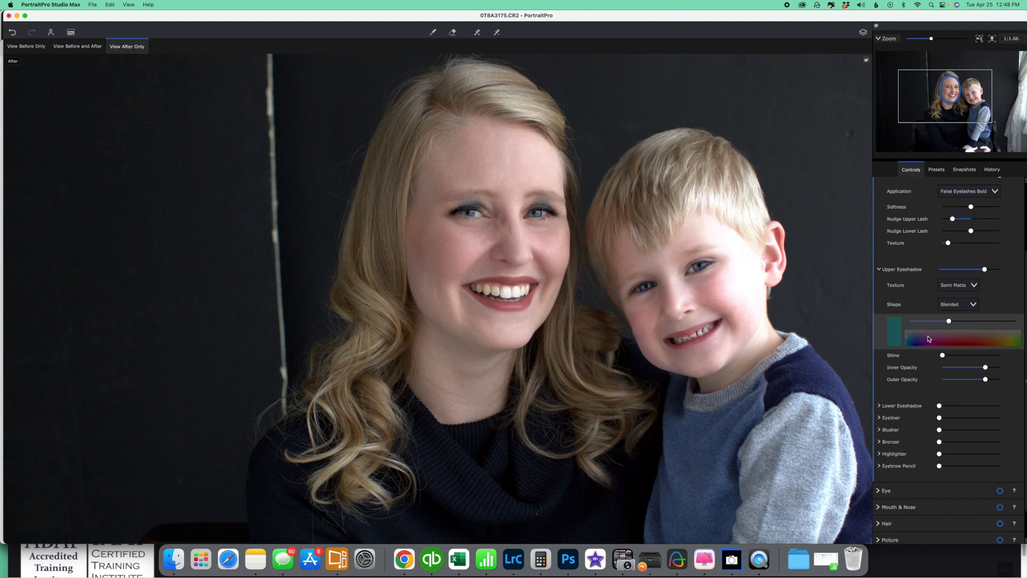
# - Try the Curve and Full Crease shapes for the upper eyeshadow and choose Thin
pyautogui.click(955, 304)
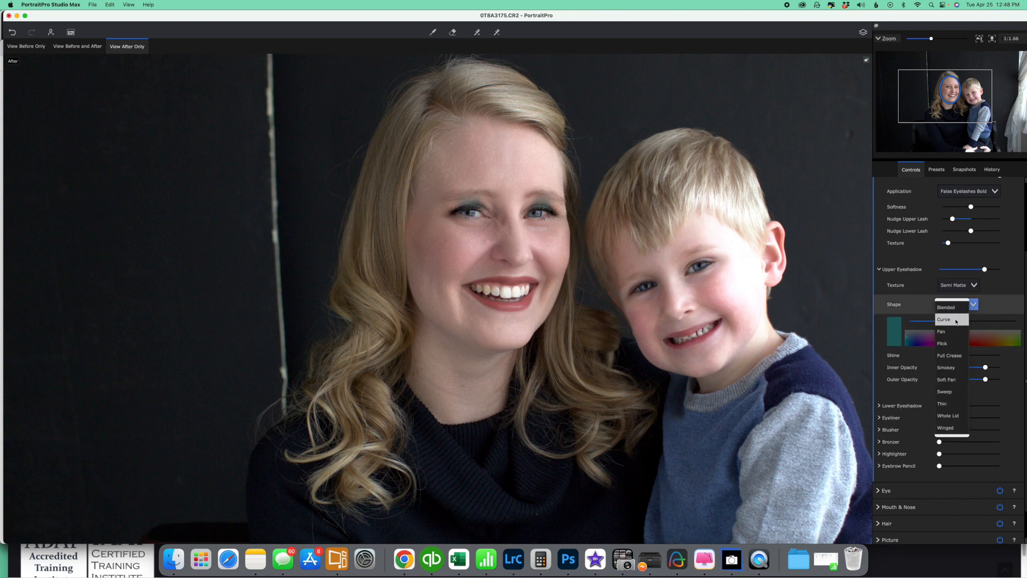
pyautogui.click(956, 321)
pyautogui.click(962, 306)
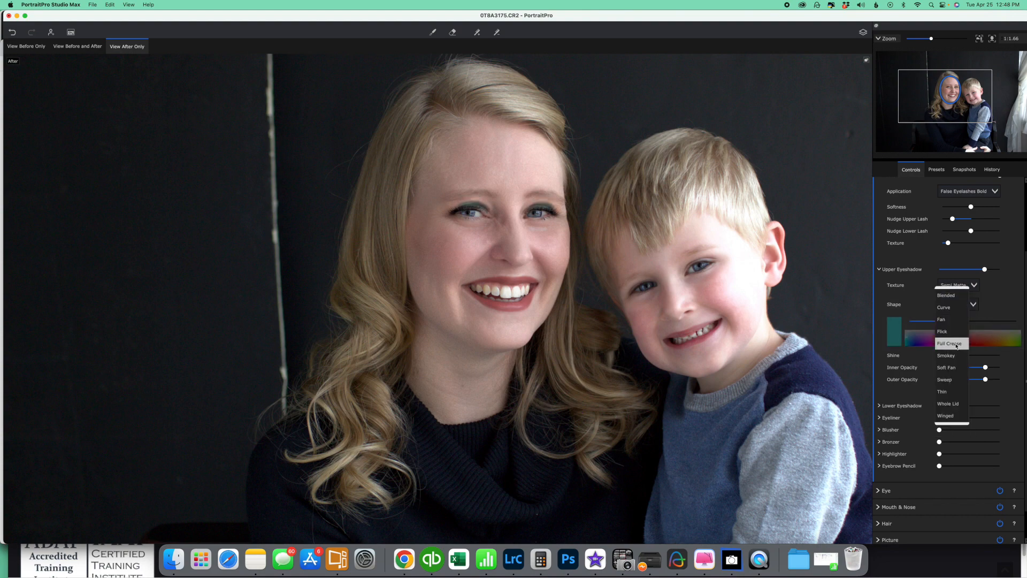
pyautogui.click(957, 342)
pyautogui.click(956, 303)
pyautogui.click(957, 356)
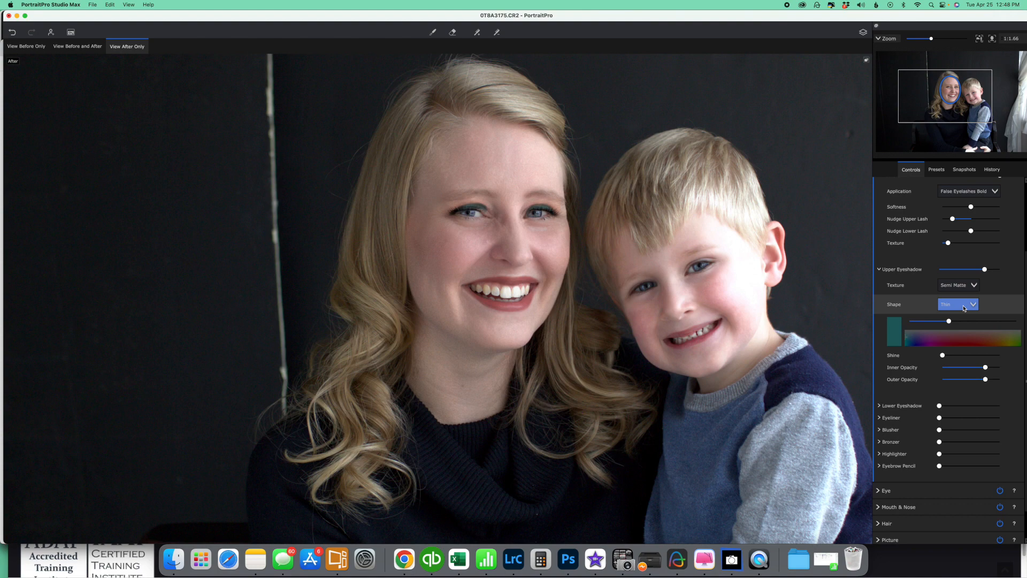
# - Darken the upper eyeshadow color to black, with Outer Opacity at maximum and Inner Opacity low
pyautogui.moveTo(949, 322); pyautogui.dragTo(912, 320)
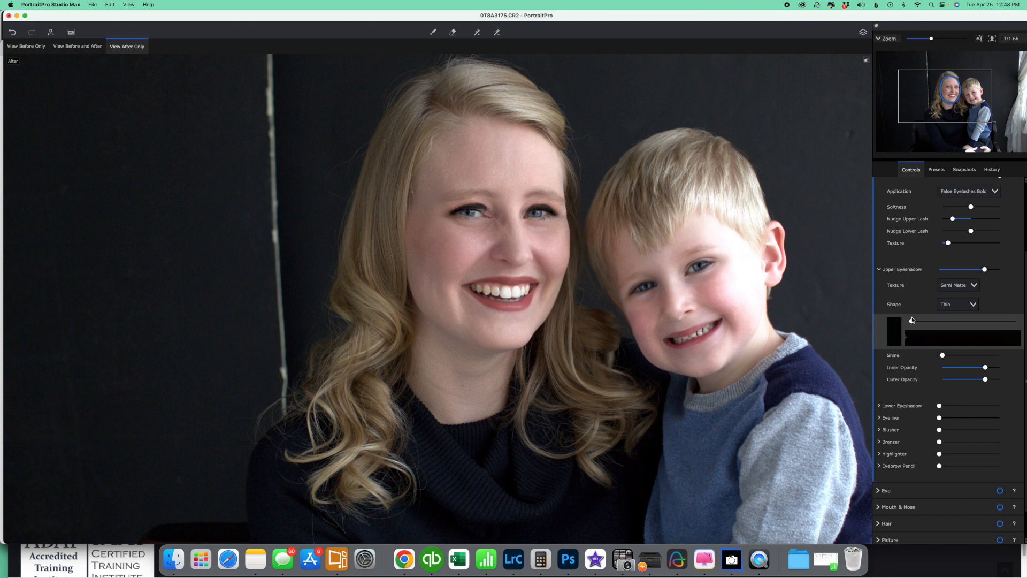
pyautogui.moveTo(959, 369); pyautogui.dragTo(1011, 379)
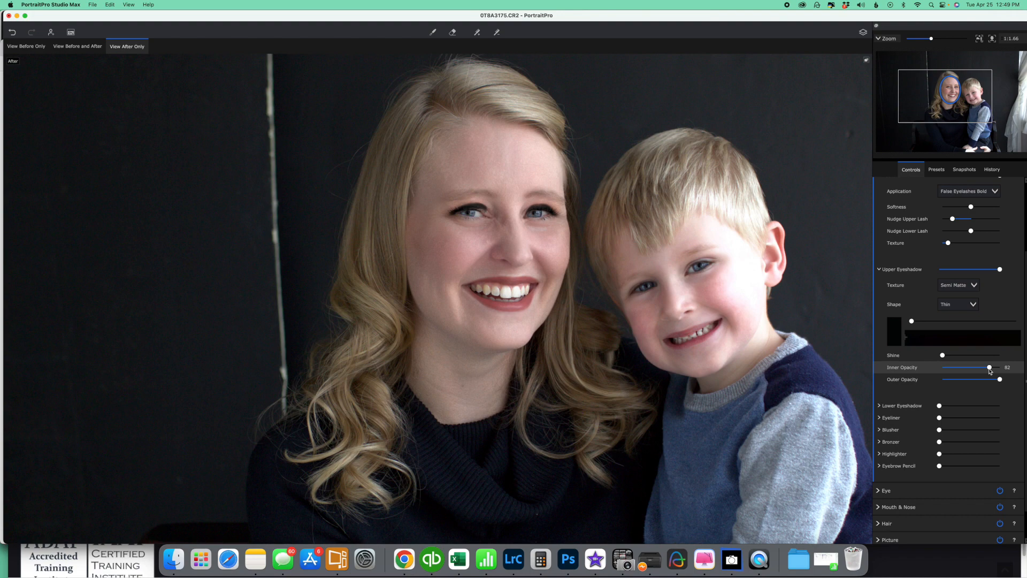
pyautogui.moveTo(989, 369); pyautogui.dragTo(951, 369)
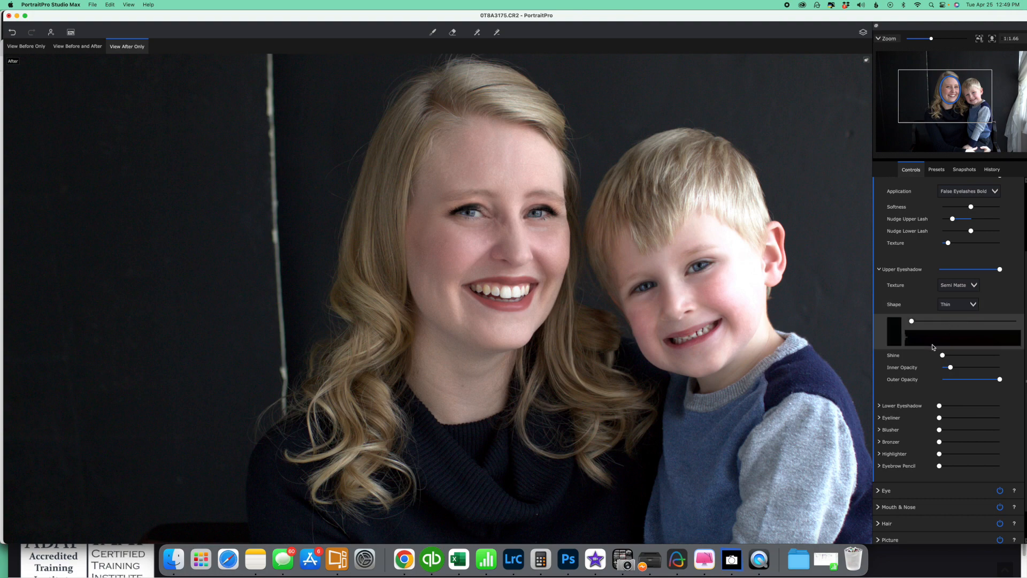
# - Compare the Winged, Blended, Curve, Fan and Whole Lid eyeshadow shapes, return to Thin, and lower the Upper Eyeshadow strength to about a third
pyautogui.click(968, 306)
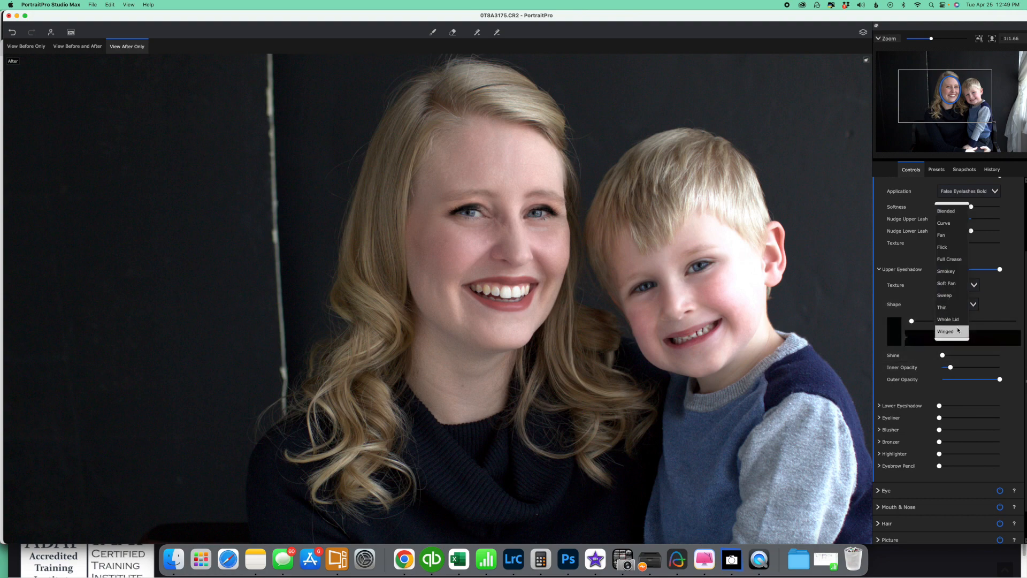
pyautogui.click(958, 332)
pyautogui.click(958, 304)
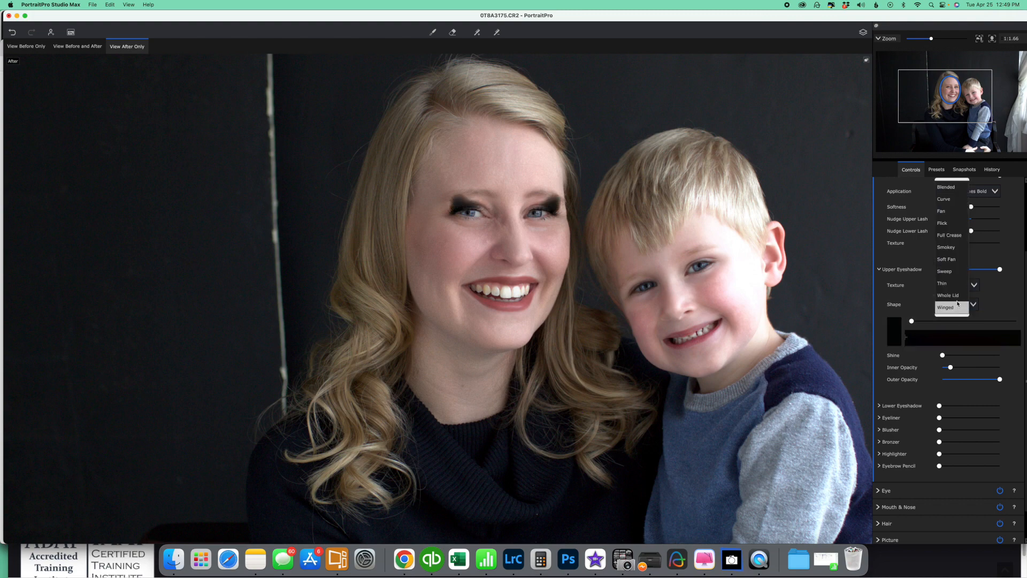
pyautogui.click(956, 188)
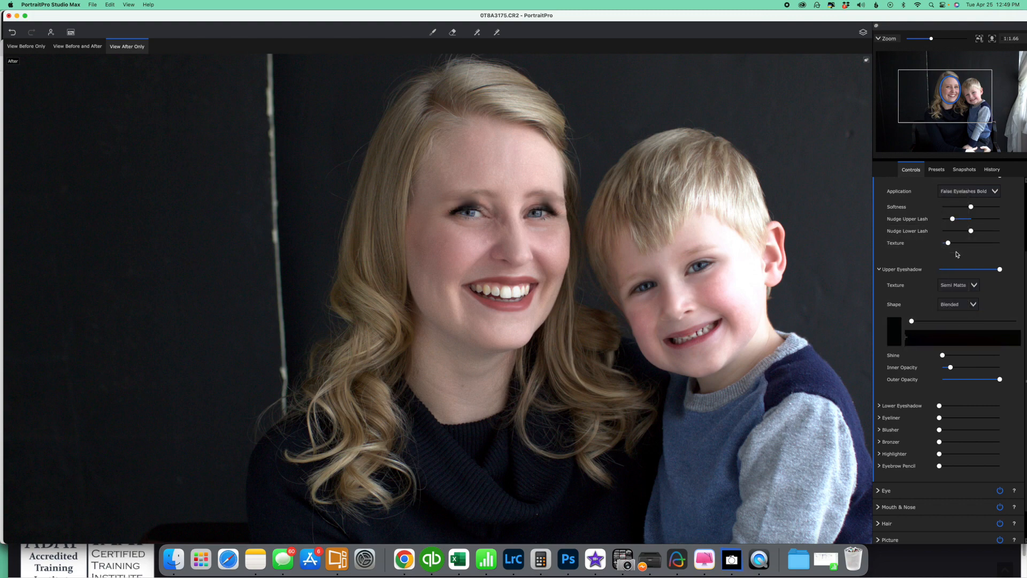
pyautogui.click(962, 305)
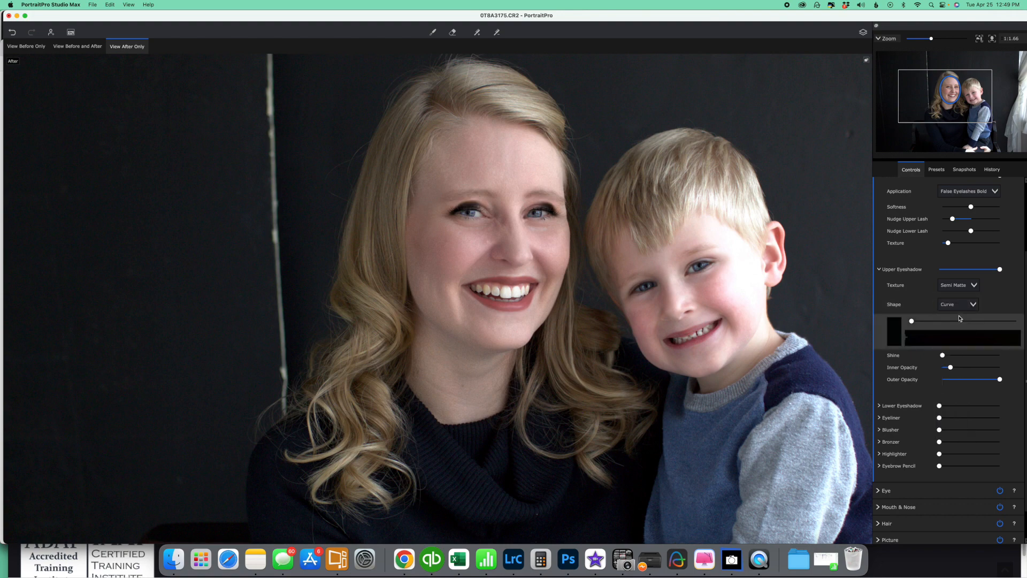
pyautogui.click(957, 305)
pyautogui.click(957, 321)
pyautogui.click(957, 306)
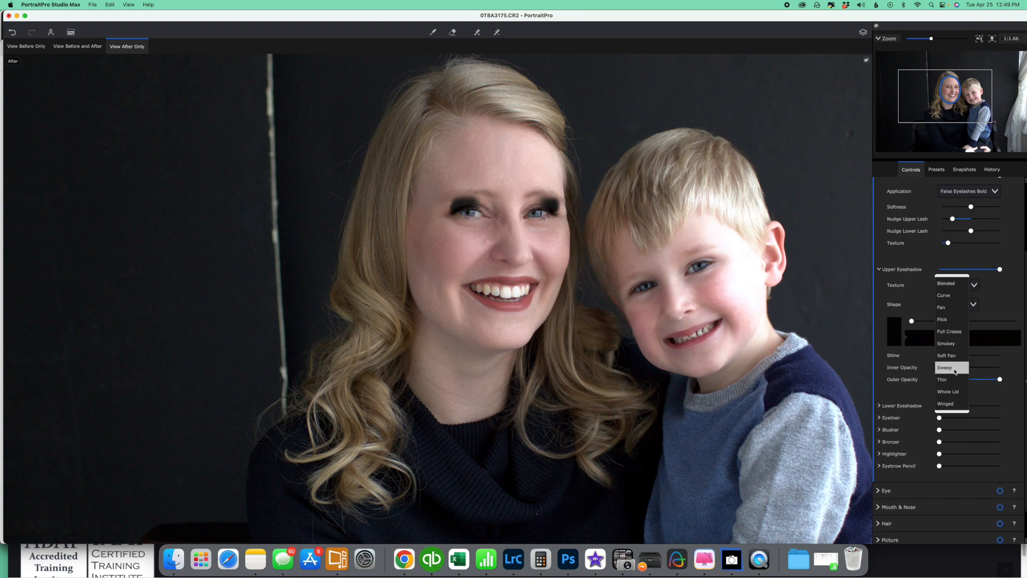
pyautogui.click(952, 391)
pyautogui.click(957, 305)
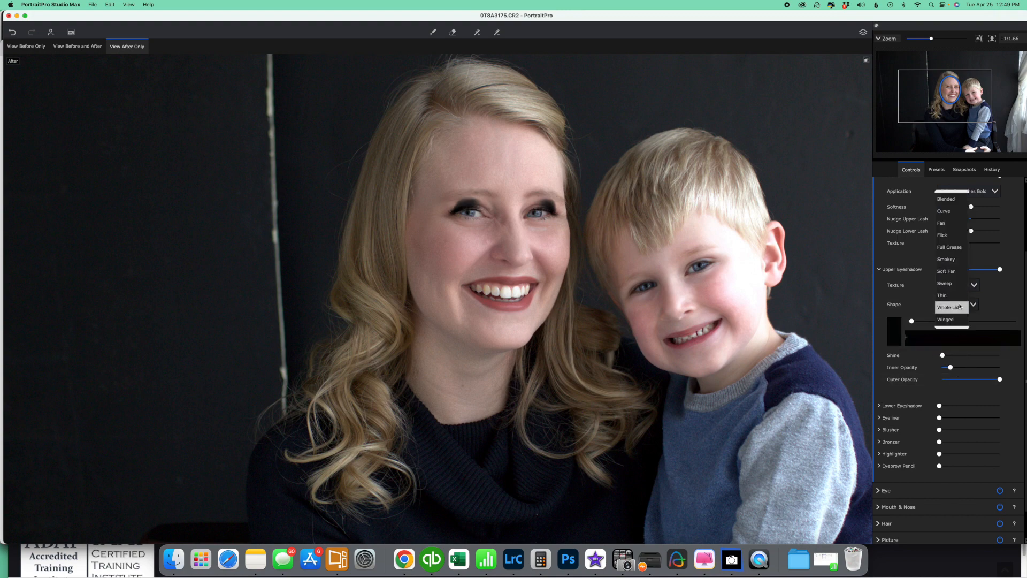
pyautogui.click(958, 294)
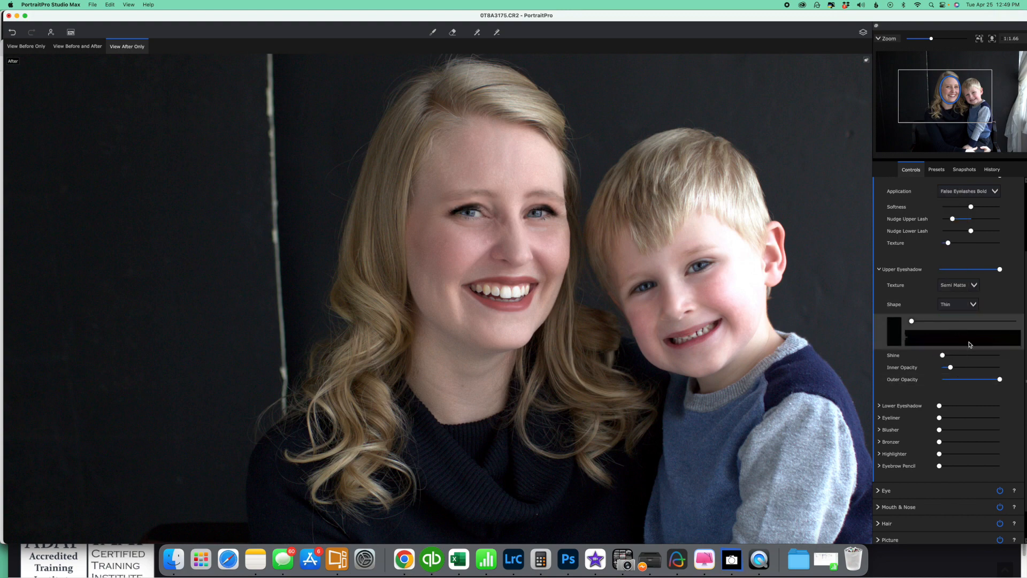
pyautogui.moveTo(1000, 270); pyautogui.dragTo(958, 273)
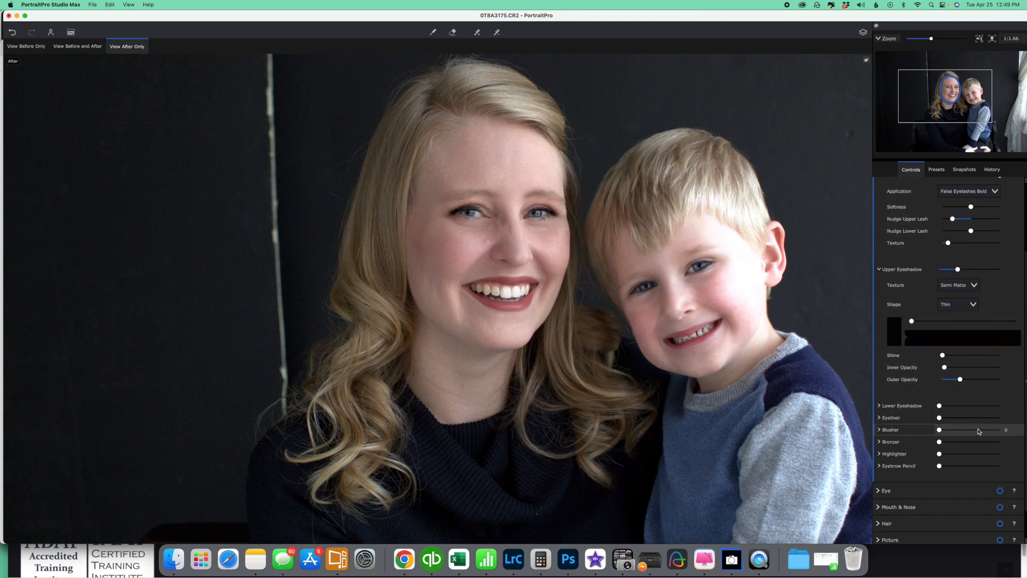
# - Expand the Eyeliner options and try the Subtle Cat Eye and Thick Cat Eye upper applications
pyautogui.scroll(-2, 978, 433)
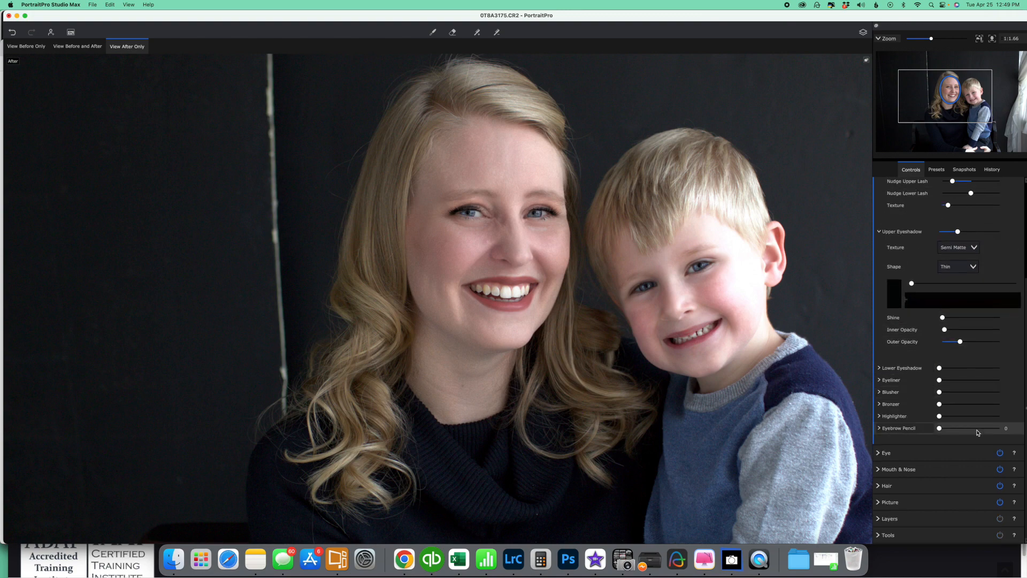
pyautogui.click(880, 381)
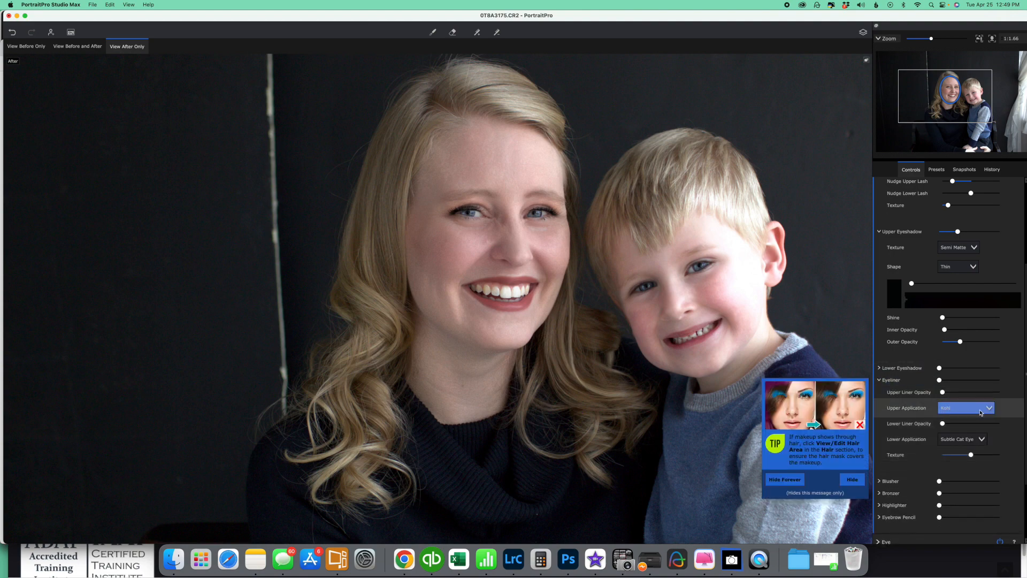
pyautogui.scroll(-4, 968, 411)
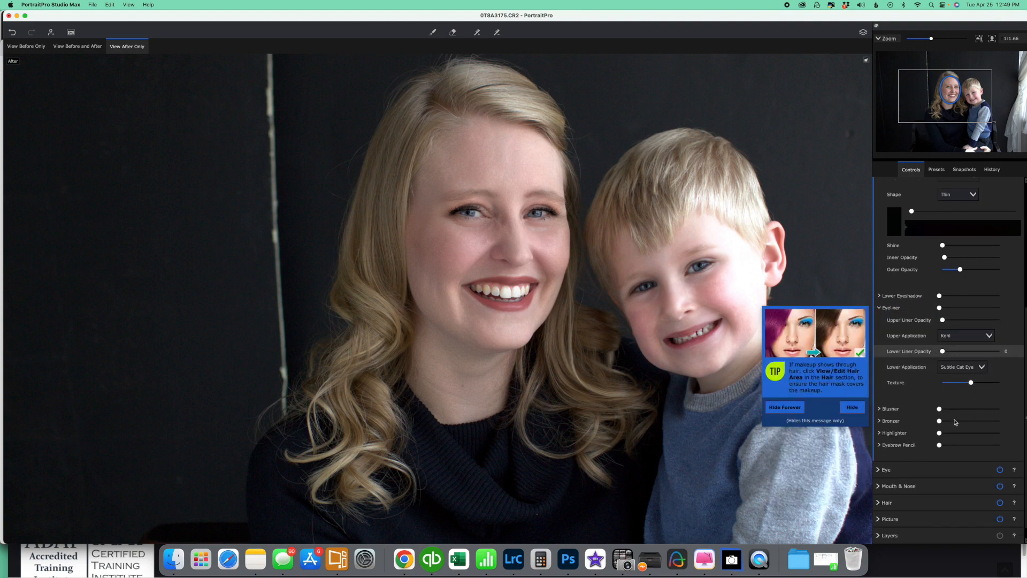
pyautogui.click(966, 339)
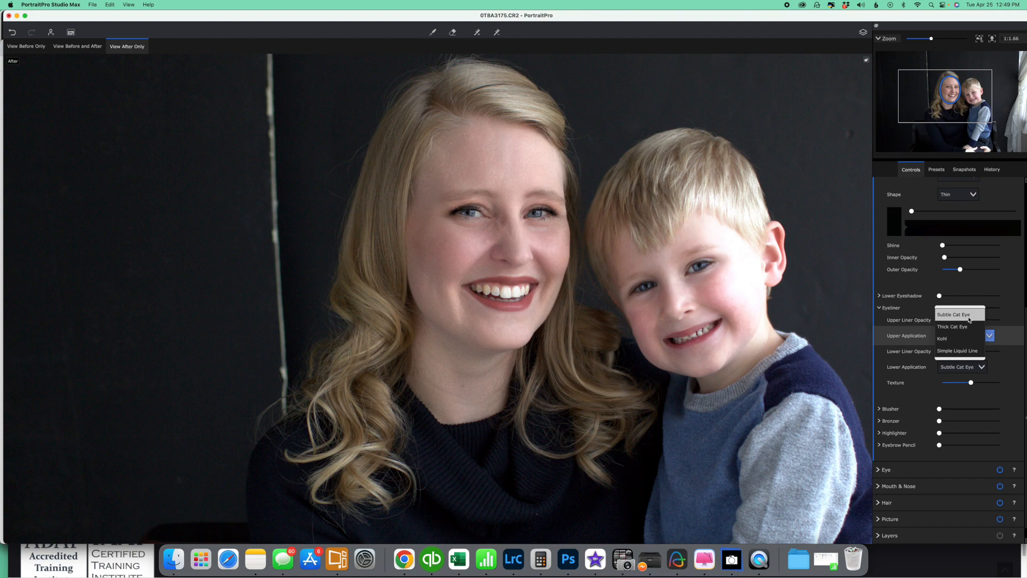
pyautogui.click(969, 319)
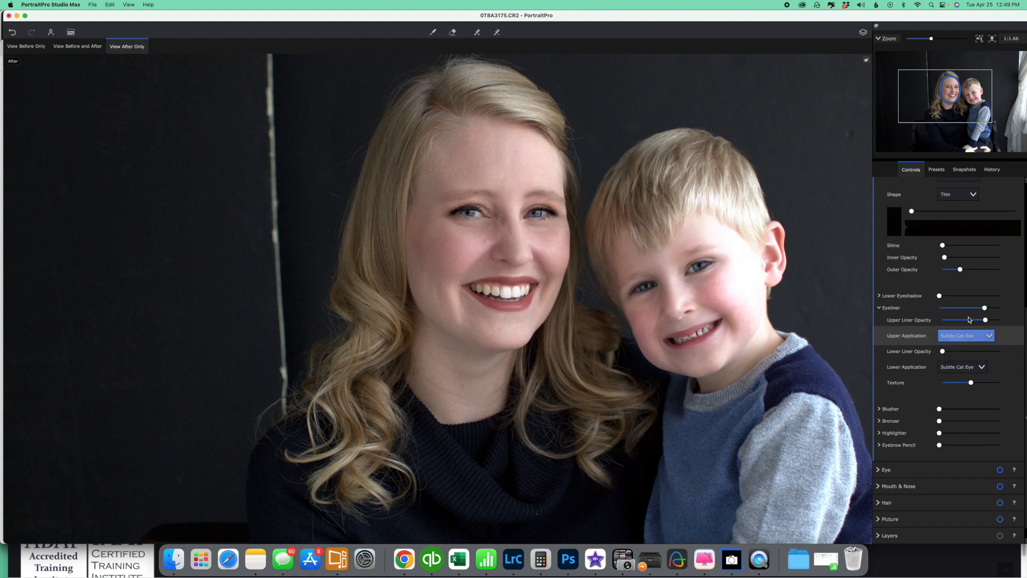
pyautogui.click(967, 336)
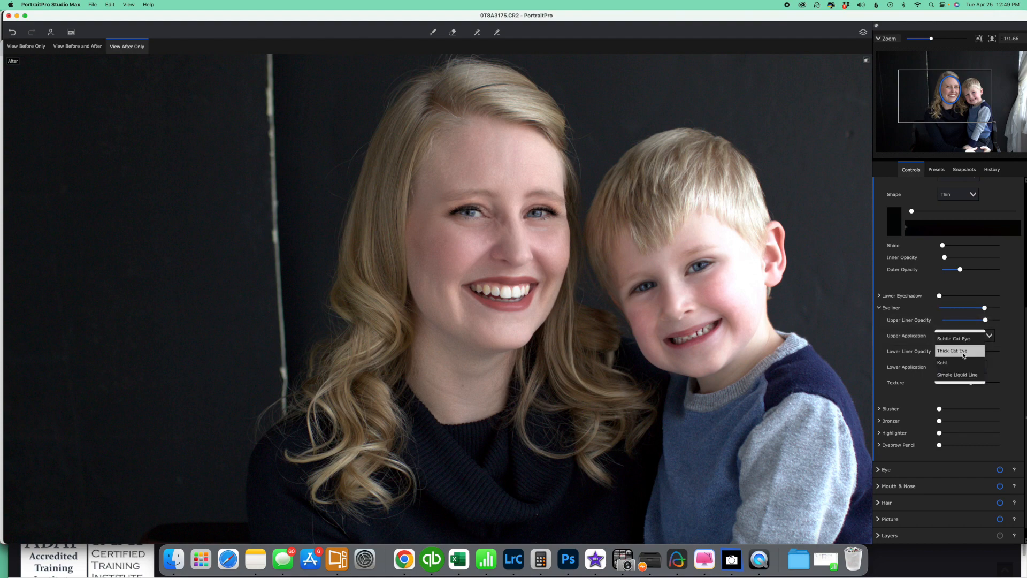
pyautogui.click(965, 356)
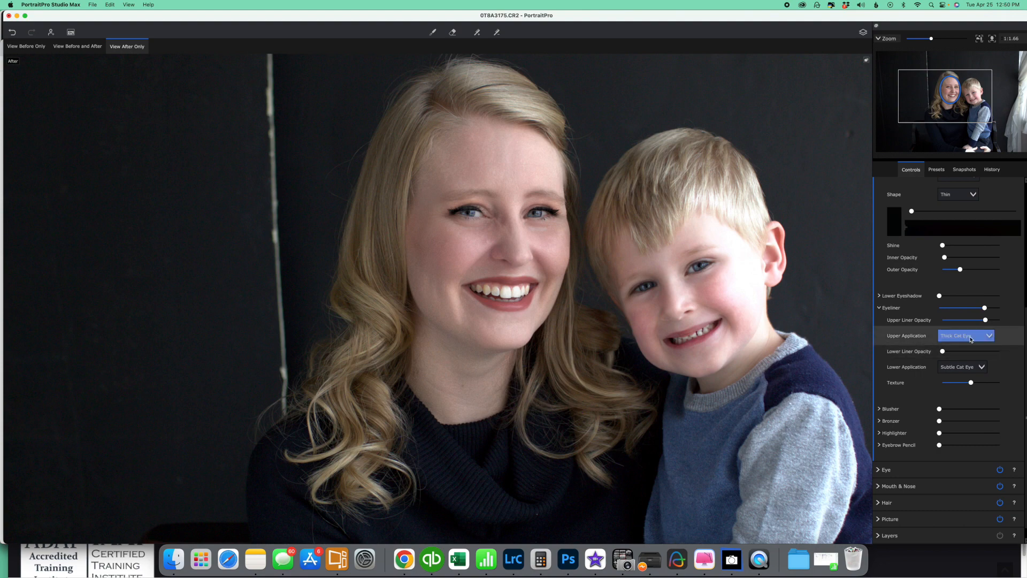
# - Try the Kohl and Simple Liquid Line upper eyeliner applications and raise Lower Liner Opacity to nearly halfway
pyautogui.click(971, 338)
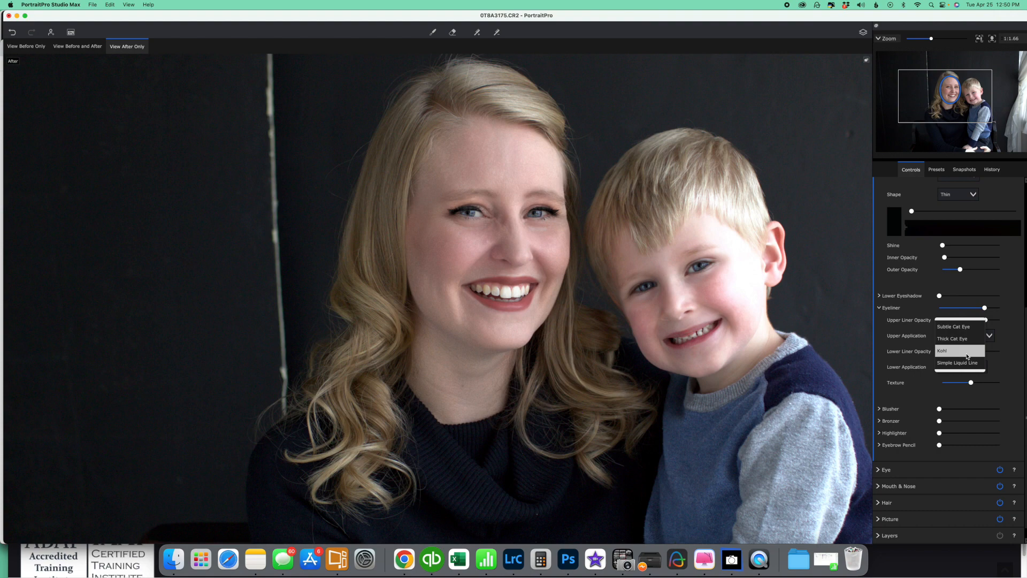
pyautogui.click(967, 356)
pyautogui.click(968, 336)
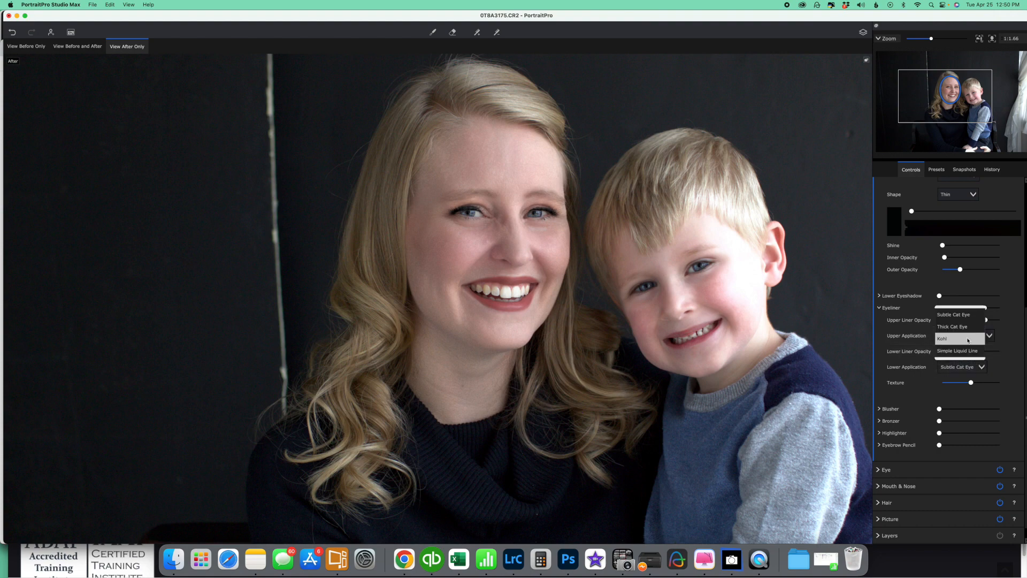
pyautogui.click(968, 350)
pyautogui.click(968, 351)
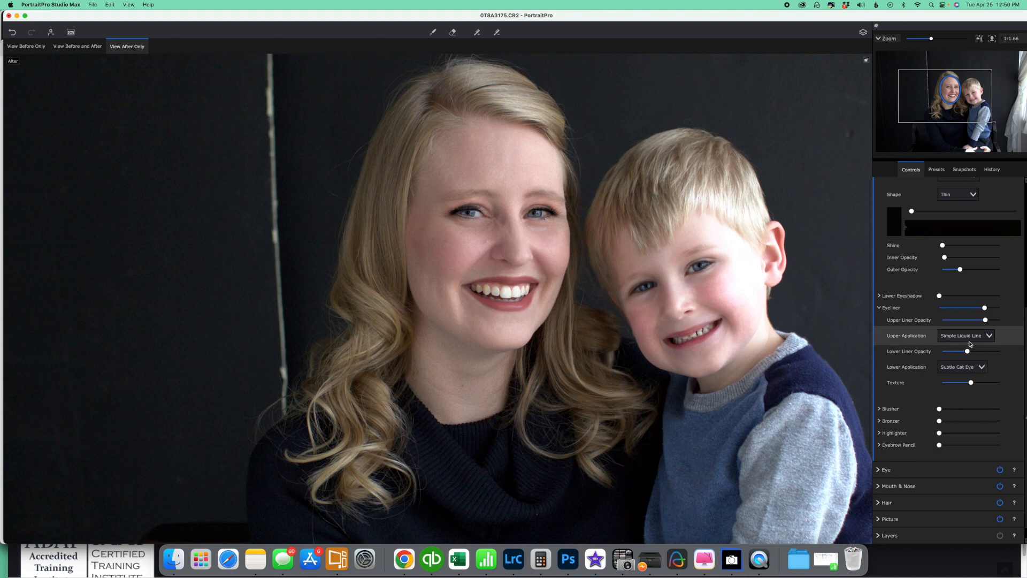
pyautogui.scroll(-1, 969, 337)
# - Compare Thick Cat Eye again, settle on Subtle Cat Eye for the upper eyeliner, and raise the overall Eyeliner strength slightly
pyautogui.click(965, 319)
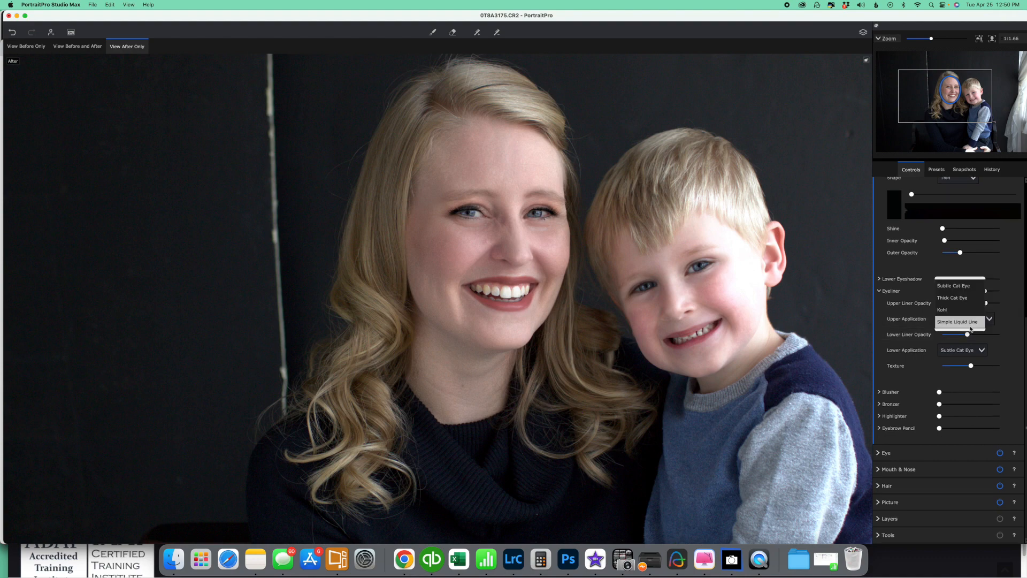
pyautogui.click(964, 299)
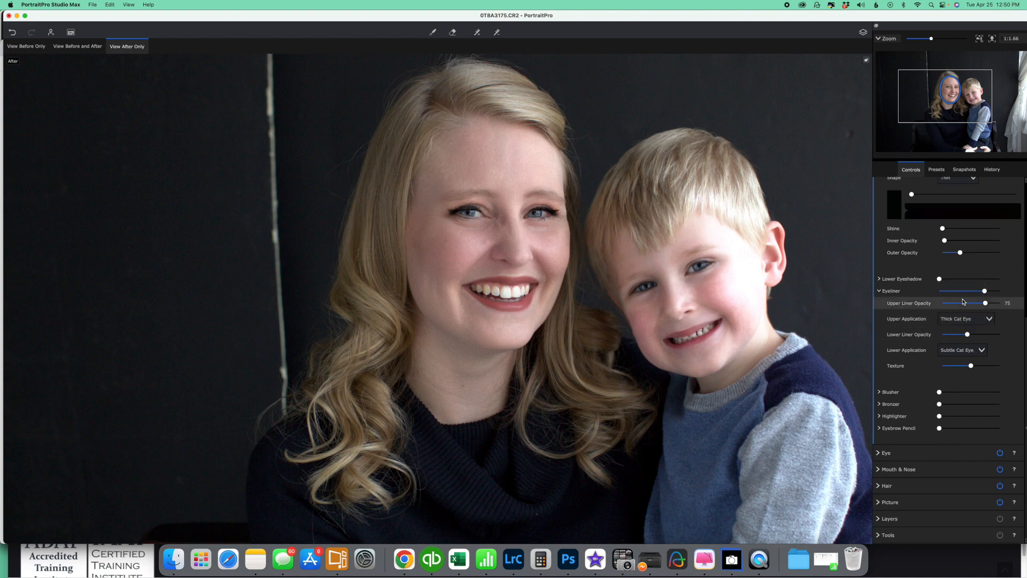
pyautogui.click(963, 318)
pyautogui.click(963, 309)
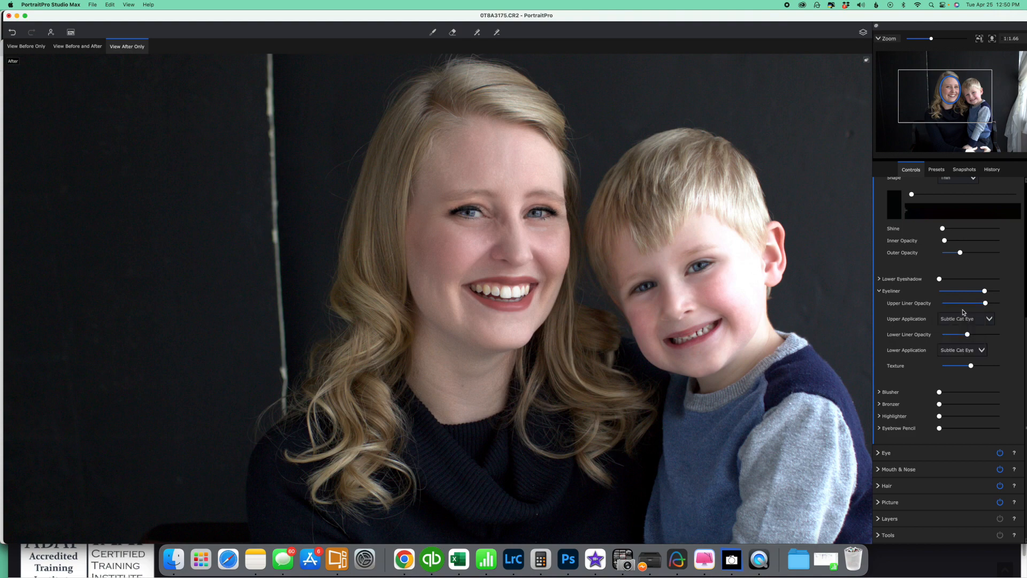
pyautogui.click(972, 350)
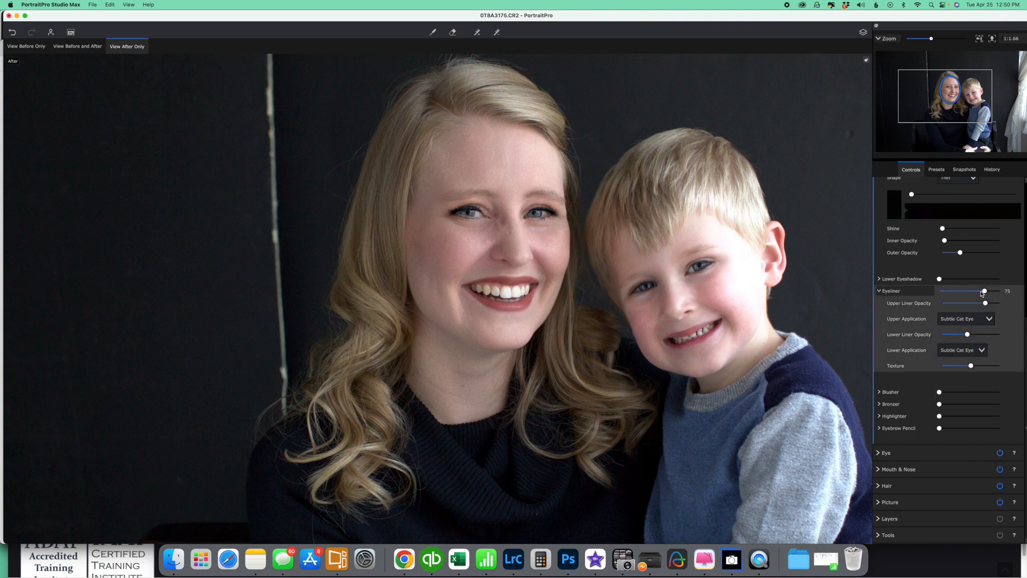
pyautogui.moveTo(986, 292)
pyautogui.mouseDown()
pyautogui.moveTo(1019, 292)
pyautogui.moveTo(940, 291)
pyautogui.moveTo(1008, 292)
pyautogui.moveTo(992, 293)
pyautogui.mouseUp()
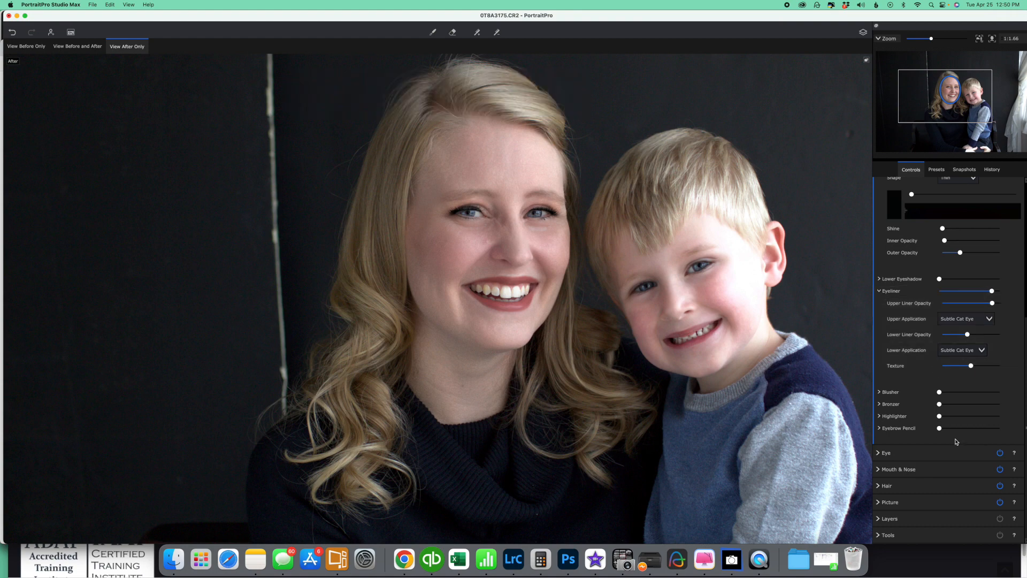
# - Expand the Blusher options and raise the Blusher strength to about a third
pyautogui.click(888, 395)
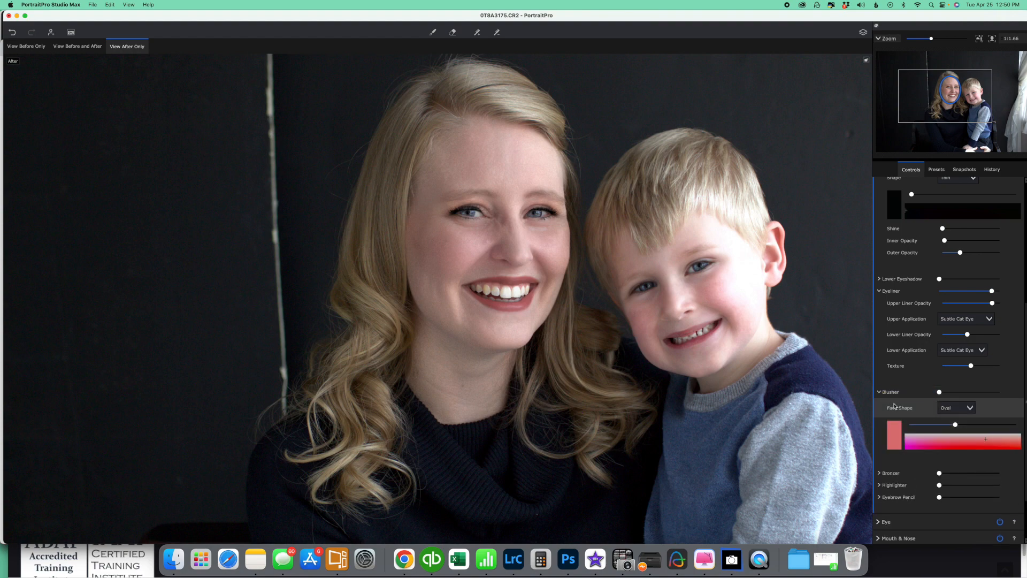
pyautogui.click(940, 393)
pyautogui.moveTo(941, 395)
pyautogui.mouseDown()
pyautogui.moveTo(1012, 392)
pyautogui.moveTo(958, 393)
pyautogui.mouseUp()
# - Expand the Eye section, set Master Fade and Whiten Eyes to maximum, and try Darken Pupil at 100 before returning it to about midway
pyautogui.scroll(-3, 940, 461)
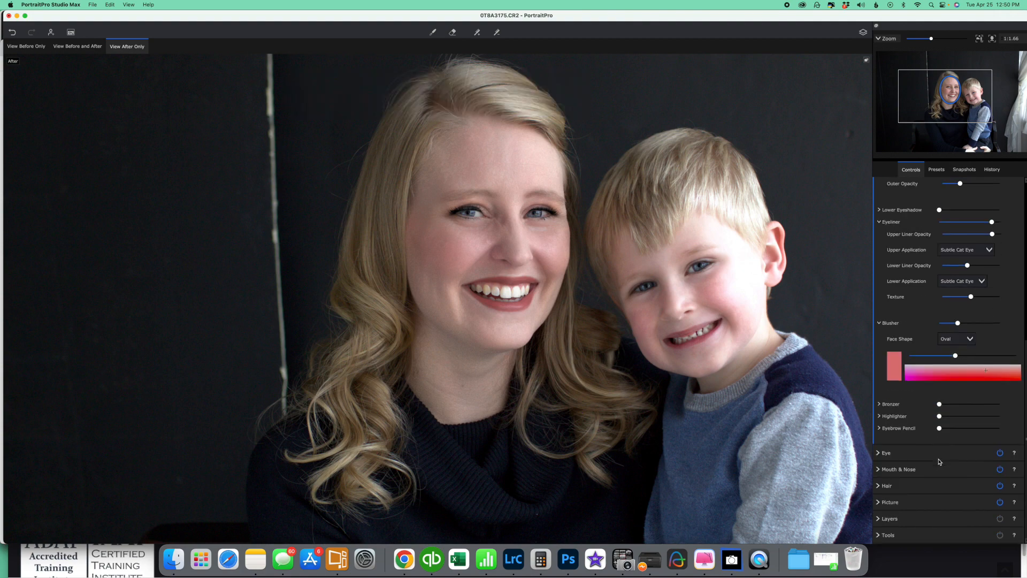
pyautogui.click(891, 459)
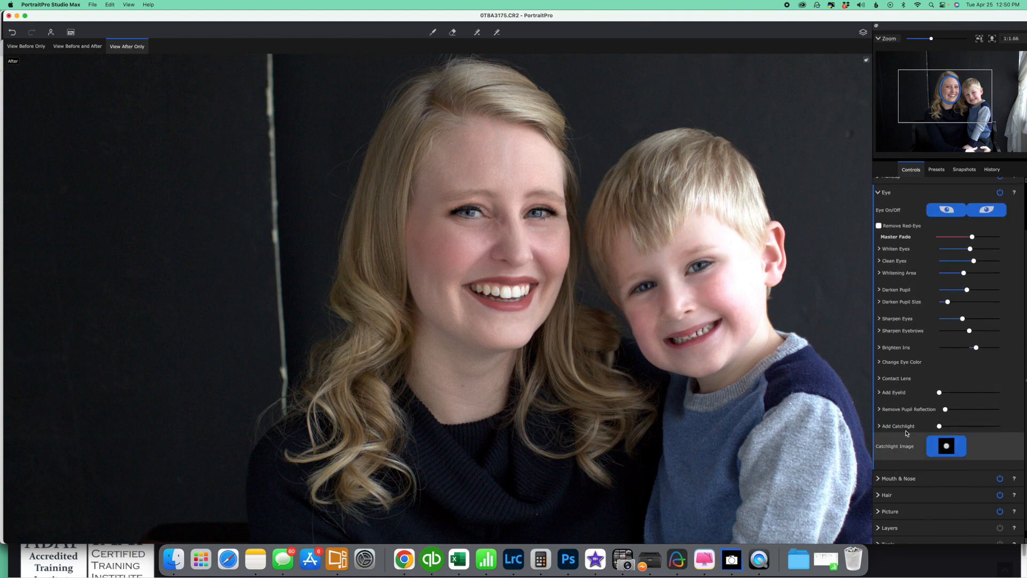
pyautogui.moveTo(972, 249); pyautogui.dragTo(1004, 249)
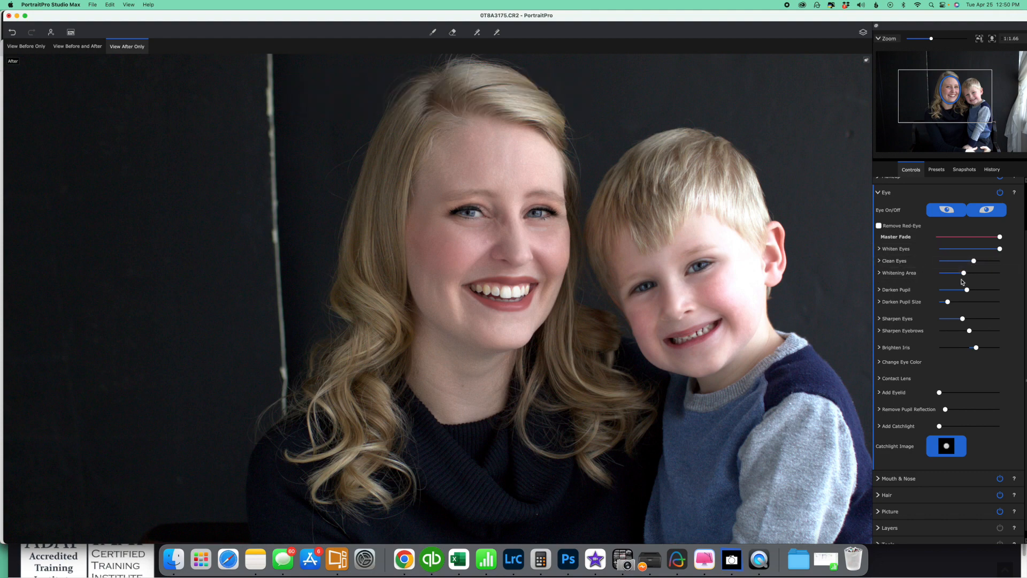
pyautogui.moveTo(970, 290); pyautogui.dragTo(1002, 288)
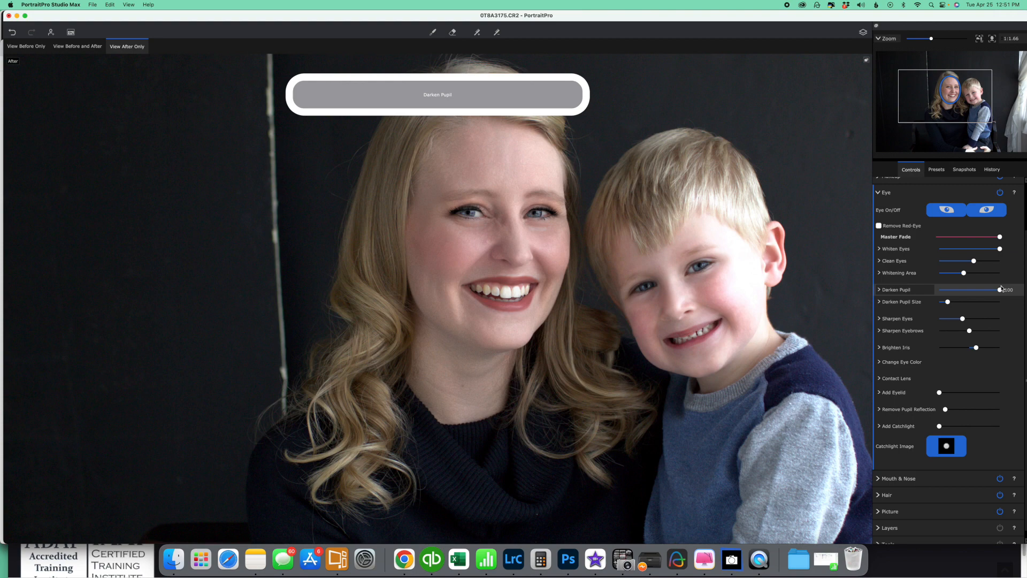
pyautogui.click(969, 292)
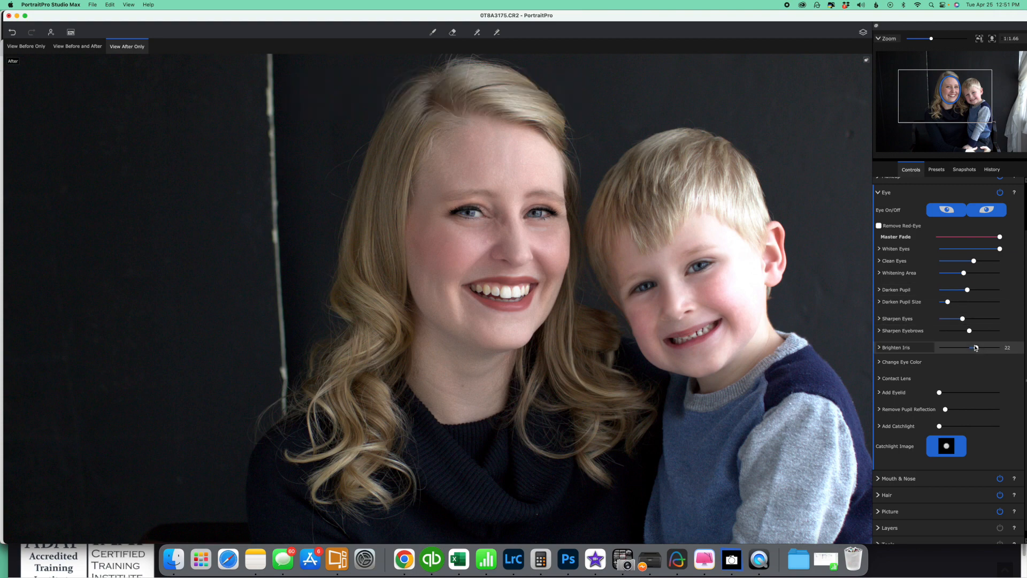
# - Raise Brighten Iris slightly and try the Blue, Brown, Grey, Green 3, and Grey 3 contact lenses on the woman's eyes
pyautogui.moveTo(978, 349)
pyautogui.mouseDown()
pyautogui.moveTo(1002, 349)
pyautogui.moveTo(979, 348)
pyautogui.mouseUp()
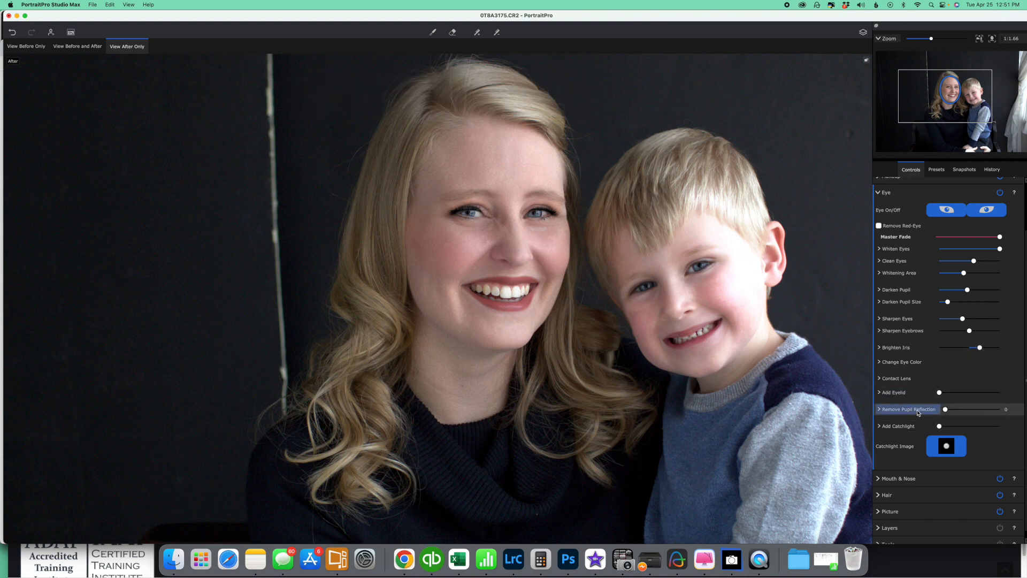
pyautogui.click(881, 379)
pyautogui.scroll(-5, 928, 374)
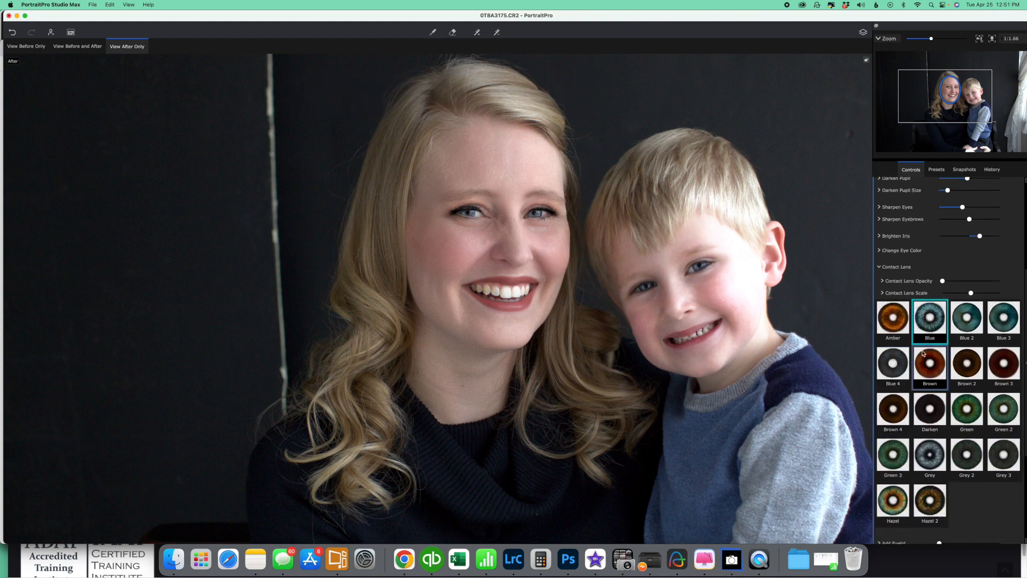
pyautogui.click(929, 328)
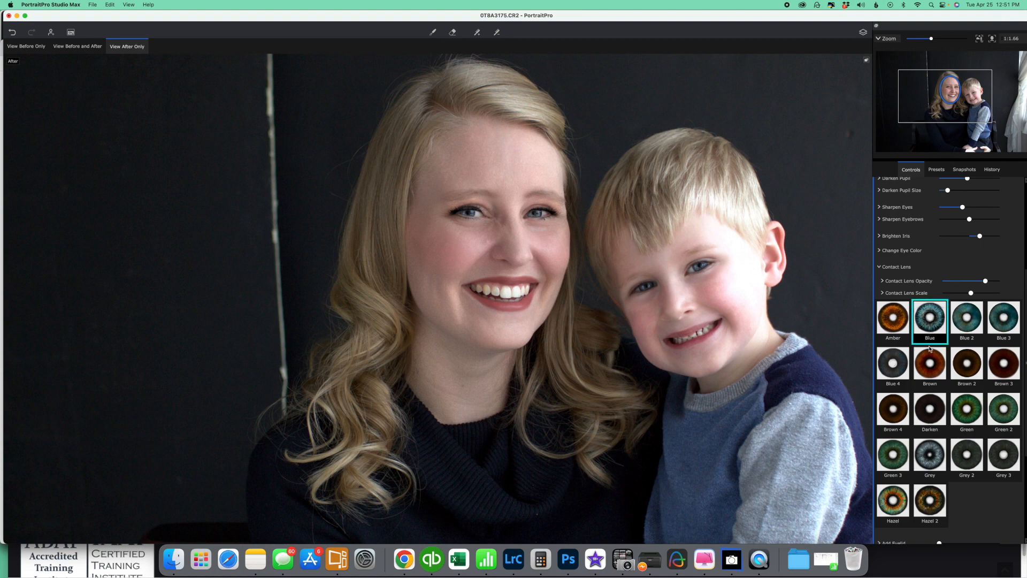
pyautogui.click(930, 372)
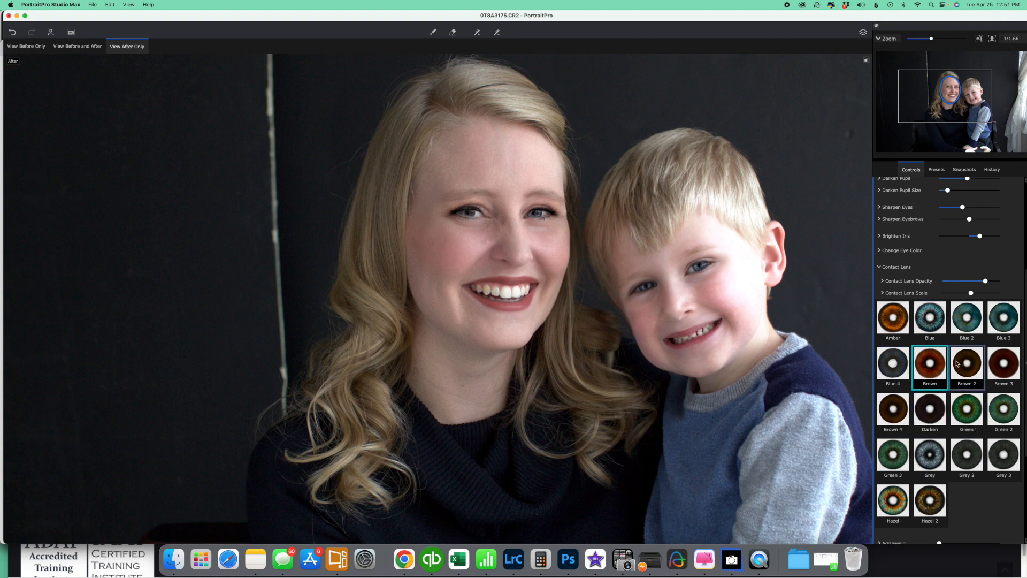
pyautogui.click(926, 474)
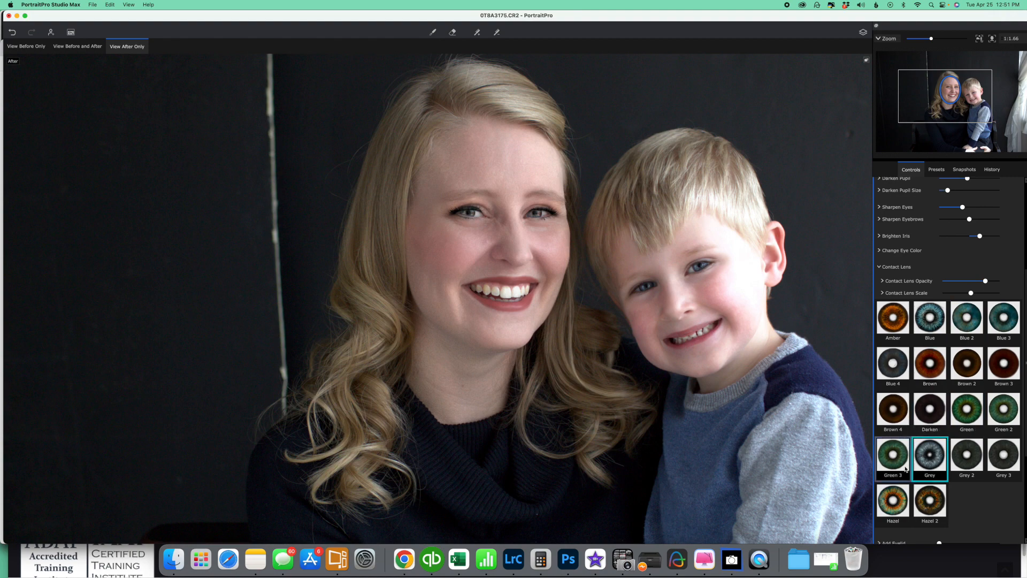
pyautogui.click(900, 466)
pyautogui.click(989, 448)
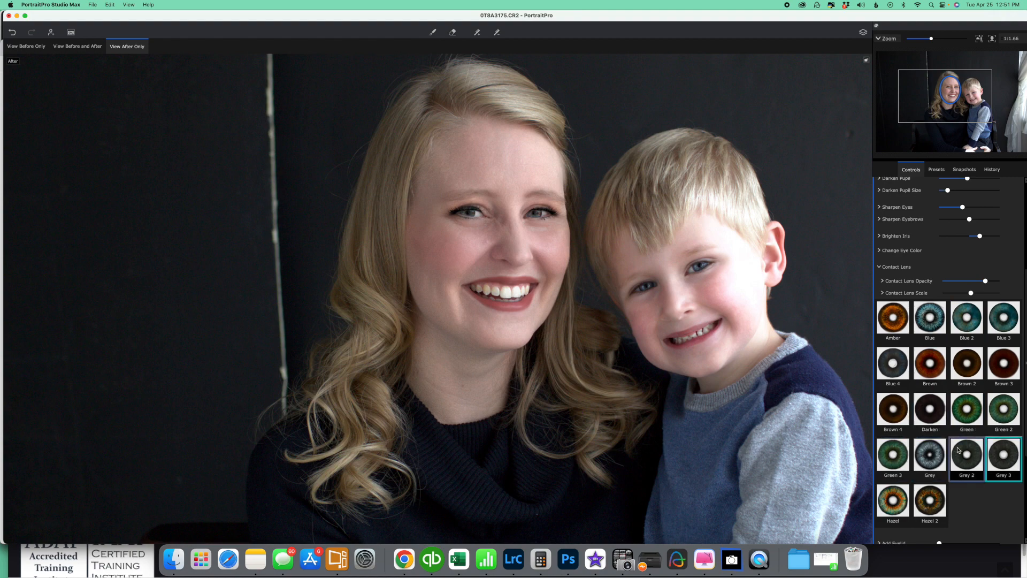
# - Compare the Hazel 2, Hazel, Blue 3, Blue 2, Blue, Amber, Brown, and Green contact lenses
pyautogui.click(935, 505)
pyautogui.click(891, 505)
pyautogui.click(1004, 321)
pyautogui.click(973, 328)
pyautogui.click(933, 327)
pyautogui.click(902, 333)
pyautogui.click(931, 371)
pyautogui.click(960, 401)
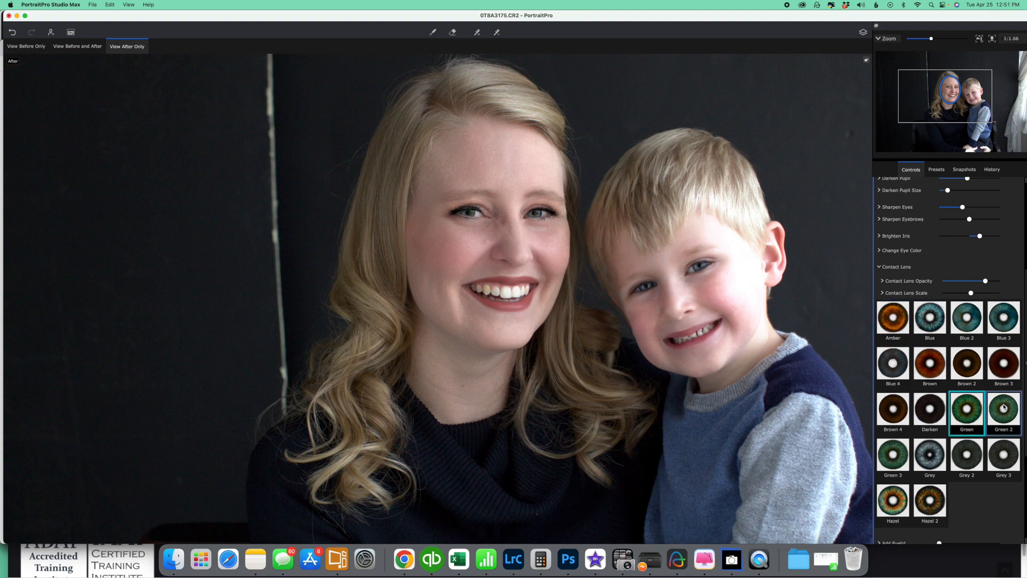
# - Set Contact Lens Opacity to zero and Brighten Iris to 12, and compare the portrait with the Eye enhancements off and on
pyautogui.moveTo(986, 281); pyautogui.dragTo(877, 279)
pyautogui.moveTo(980, 238); pyautogui.dragTo(974, 239)
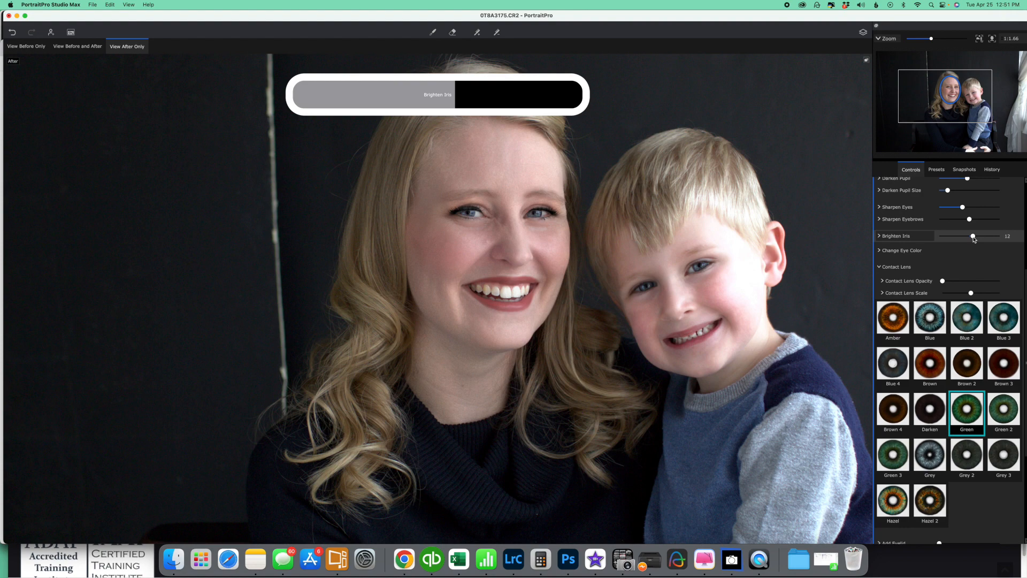
pyautogui.click(893, 266)
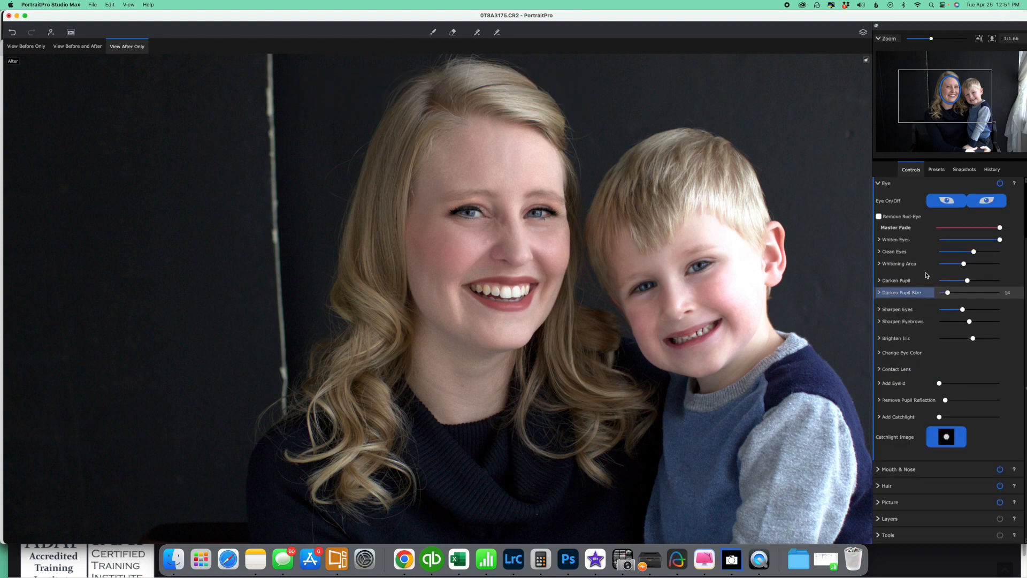
pyautogui.click(999, 183)
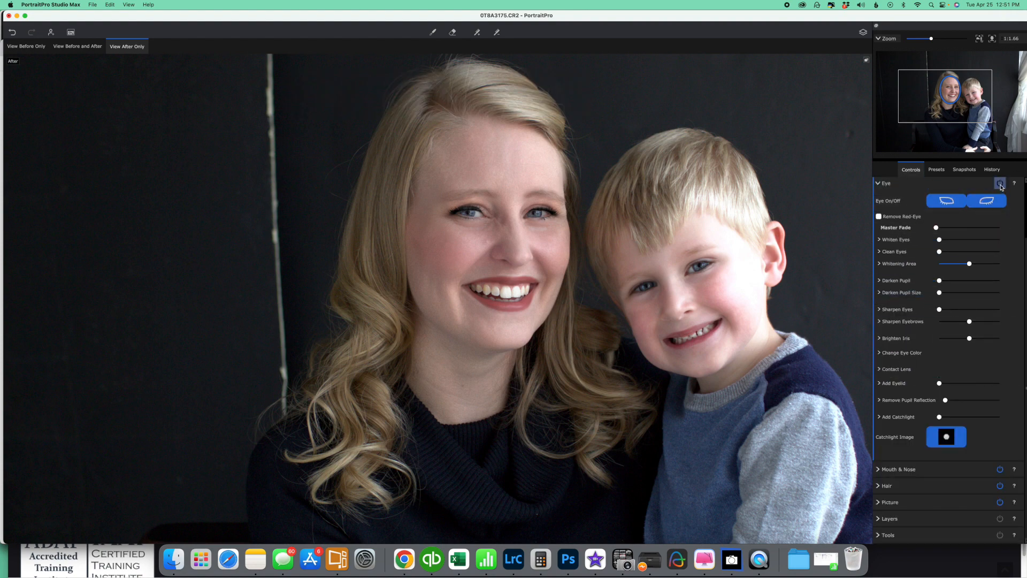
pyautogui.click(1000, 184)
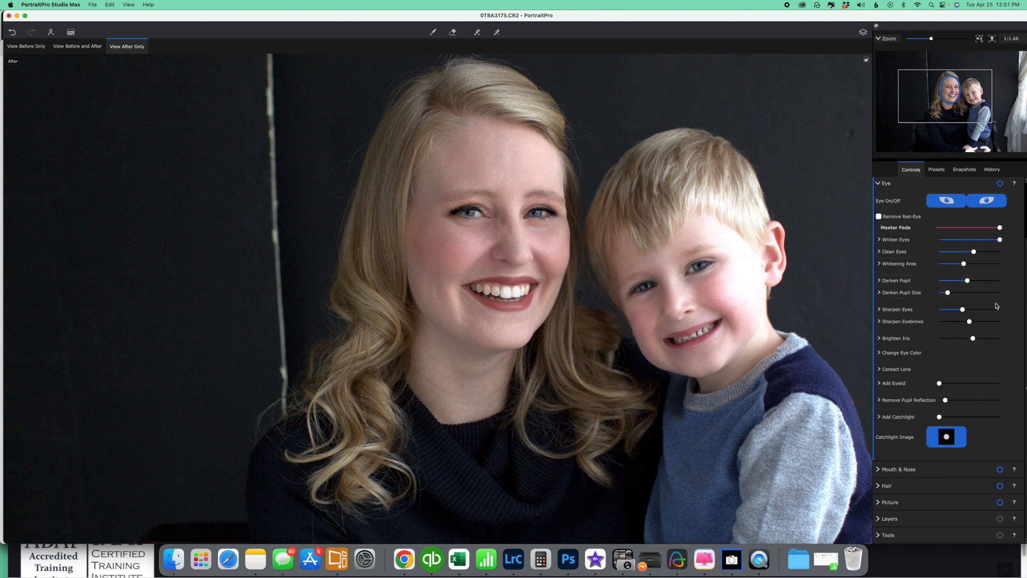
# - Expand Add Catchlight, set the Left amount to 78, and open the catchlight image choices
pyautogui.click(879, 417)
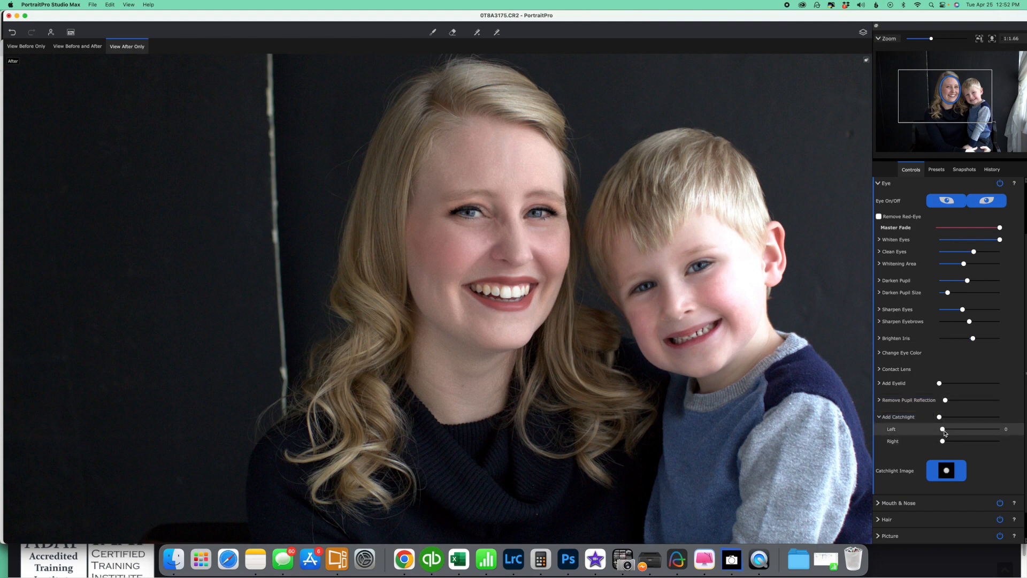
pyautogui.moveTo(942, 428); pyautogui.dragTo(988, 429)
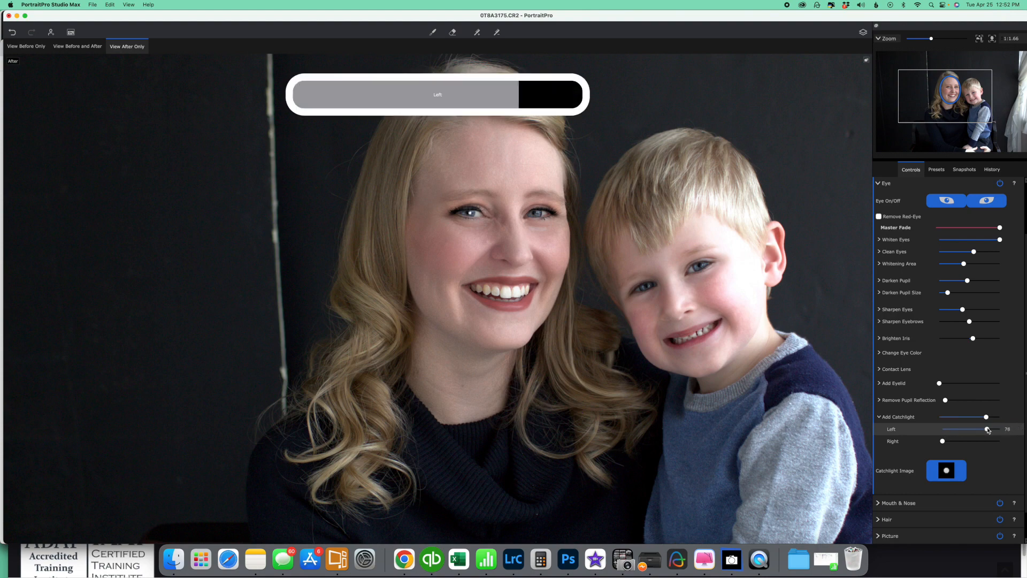
pyautogui.click(946, 470)
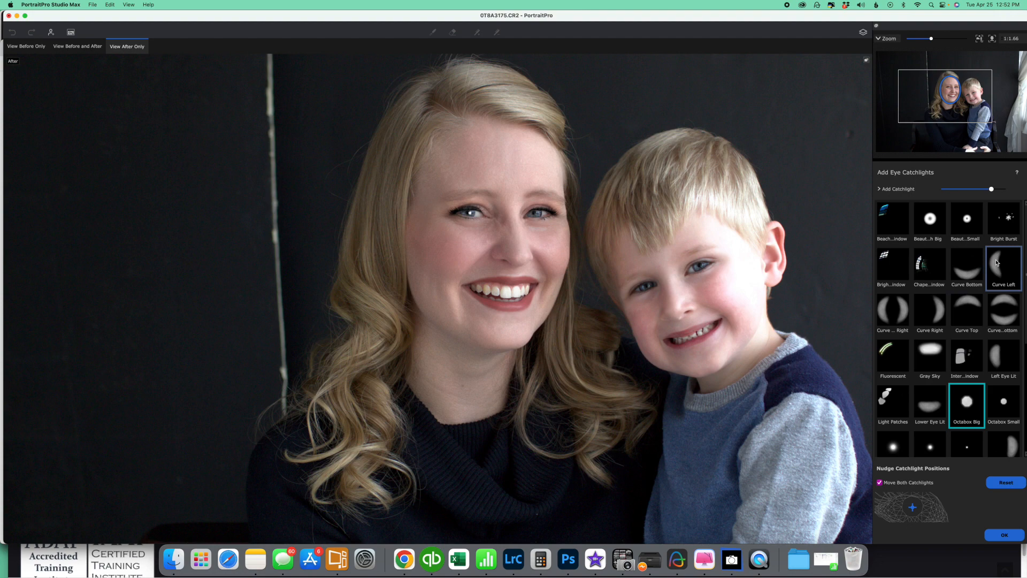
# - Browse the catchlight images, trying the window, beauty dish, and Bright Burst shapes before returning to Octabox Big
pyautogui.scroll(-8, 971, 321)
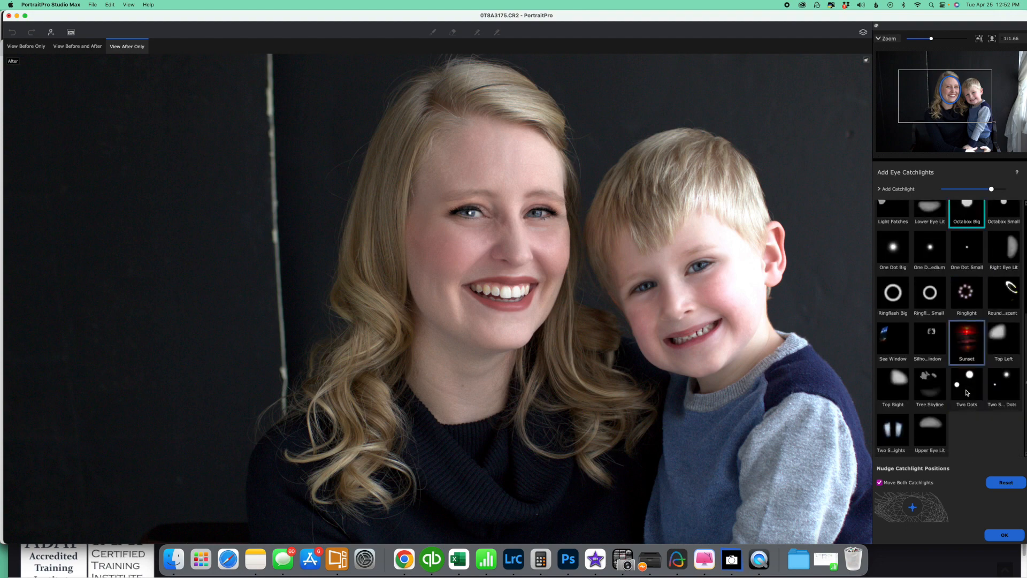
pyautogui.scroll(8, 967, 393)
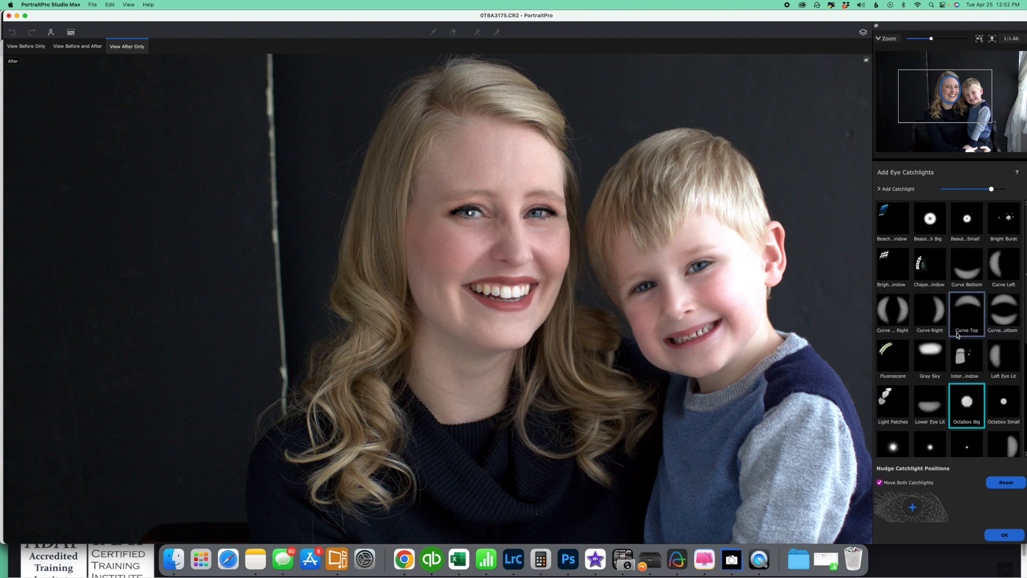
pyautogui.click(971, 357)
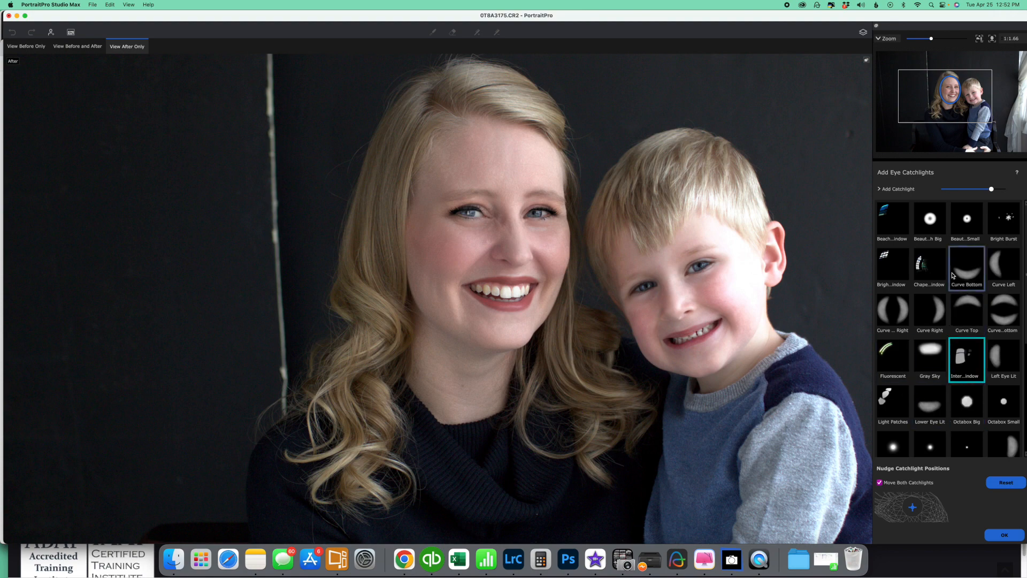
pyautogui.click(903, 225)
pyautogui.click(926, 225)
pyautogui.click(966, 225)
pyautogui.click(993, 228)
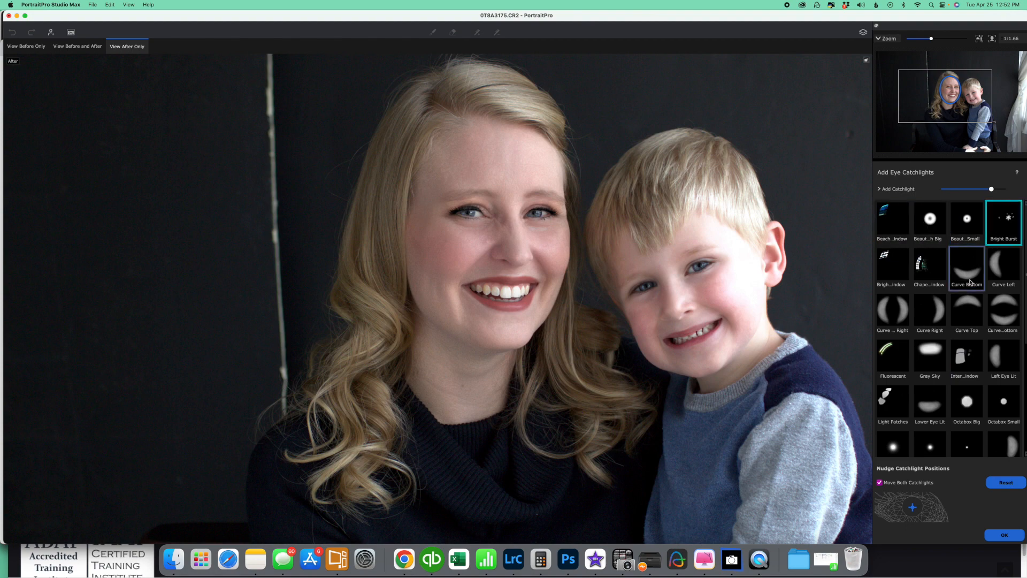
pyautogui.click(970, 396)
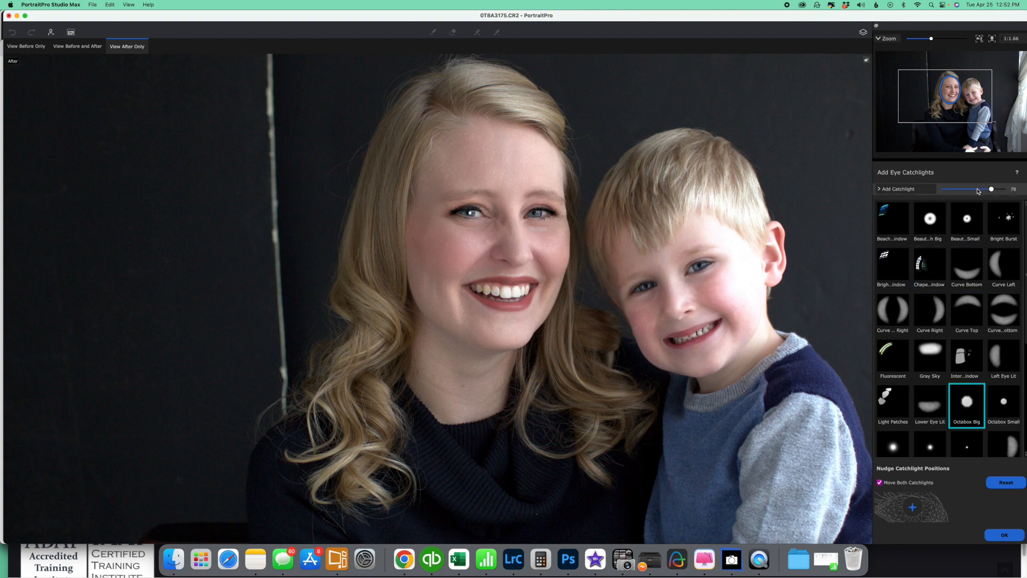
# - Lower Add Catchlight to 15, accept the catchlight choice, and reduce the overall catchlight amount to zero
pyautogui.moveTo(979, 191); pyautogui.dragTo(961, 191)
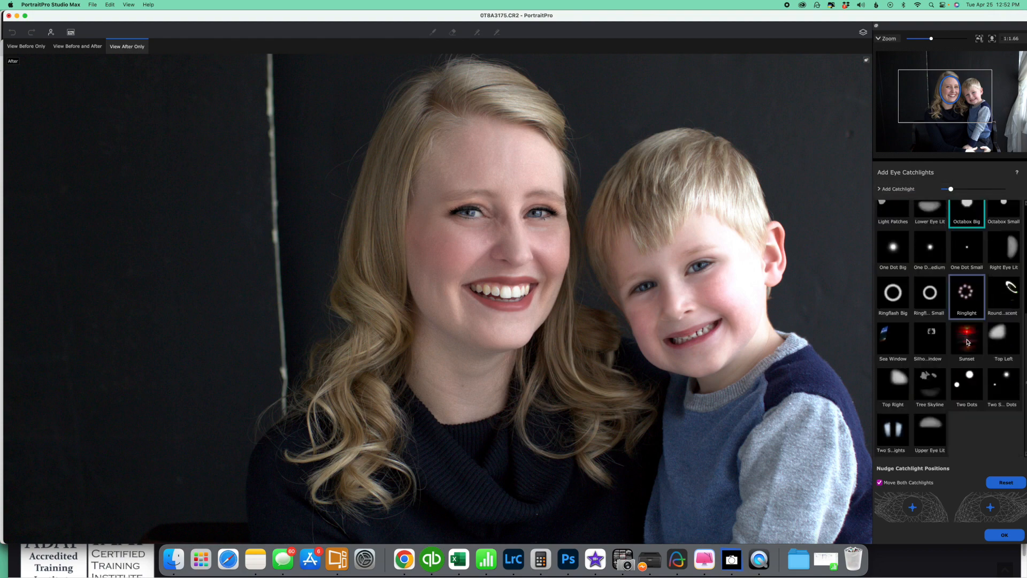
pyautogui.click(987, 533)
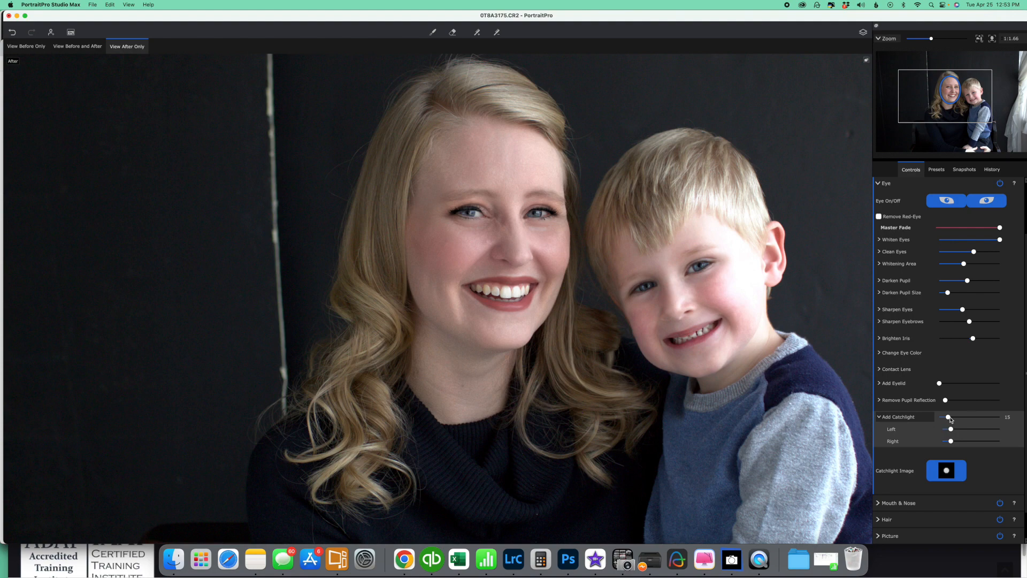
pyautogui.moveTo(948, 419); pyautogui.dragTo(911, 415)
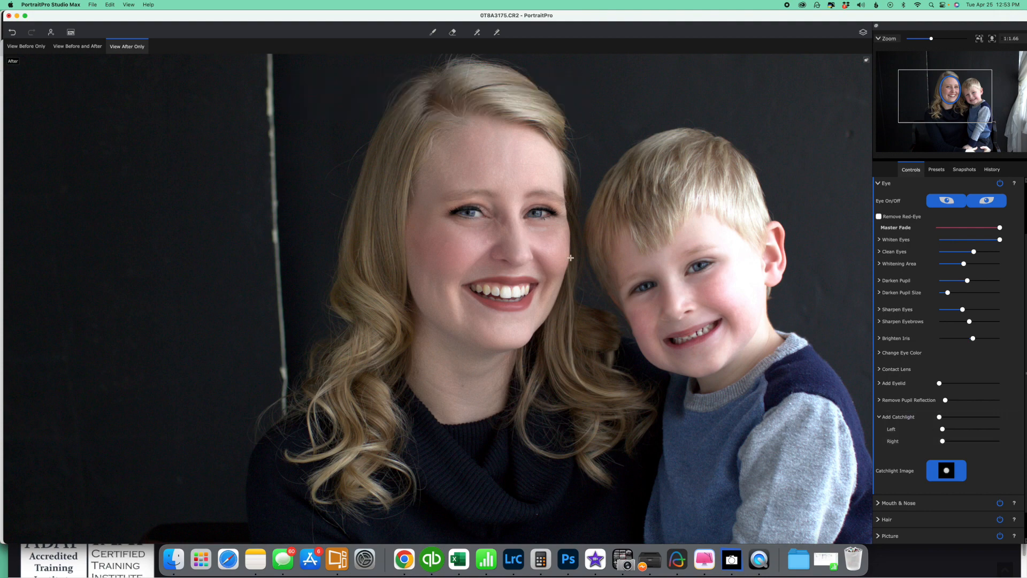
# - Expand Mouth & Nose, set Master Fade and Whiten Teeth to maximum, and raise Clean Teeth to 82
pyautogui.scroll(-2, 935, 452)
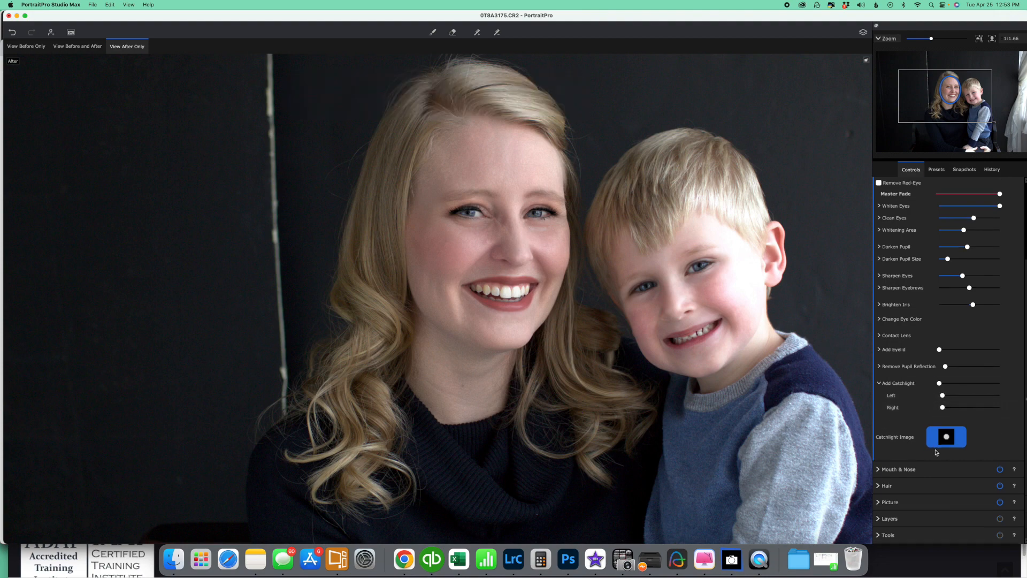
pyautogui.click(878, 470)
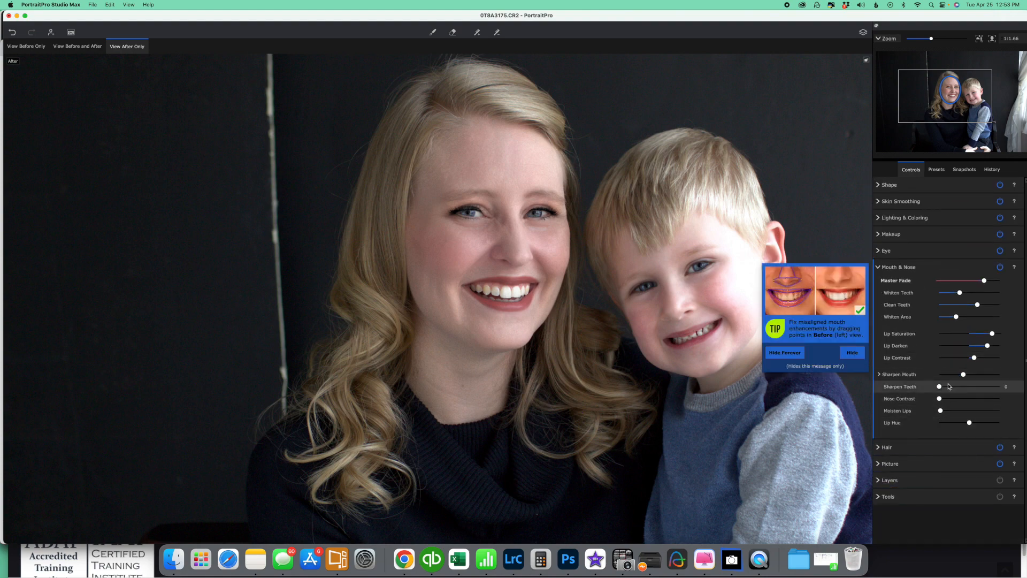
pyautogui.moveTo(961, 294); pyautogui.dragTo(999, 292)
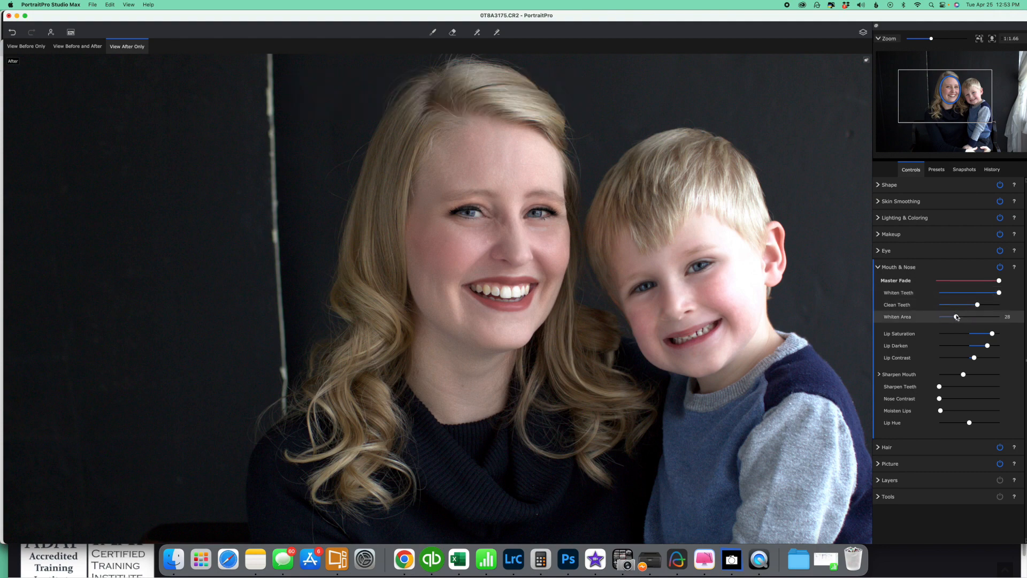
pyautogui.moveTo(996, 306); pyautogui.dragTo(983, 304)
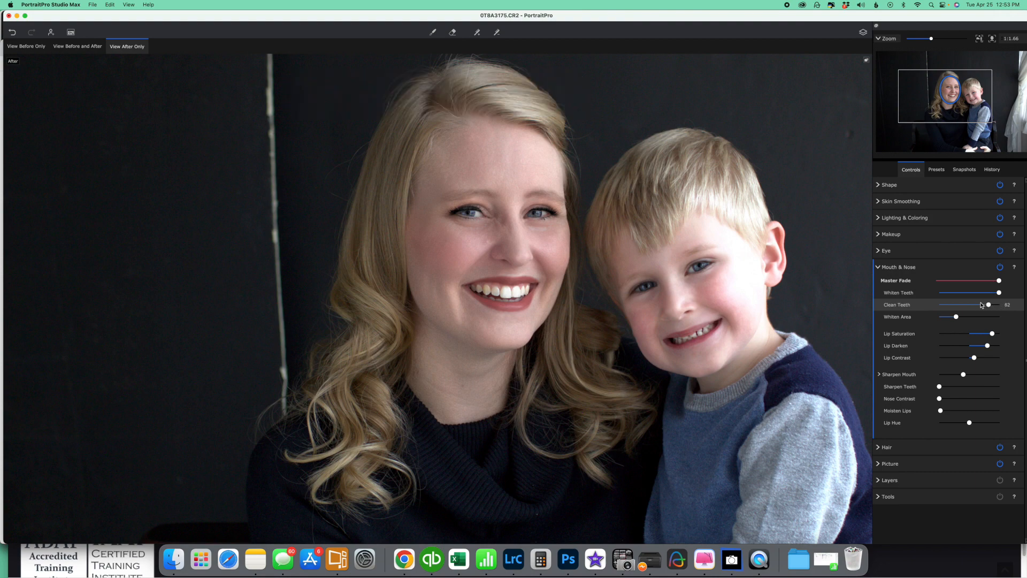
# - Switch repeatedly between the original and retouched portrait to compare the overall changes
pyautogui.click(863, 34)
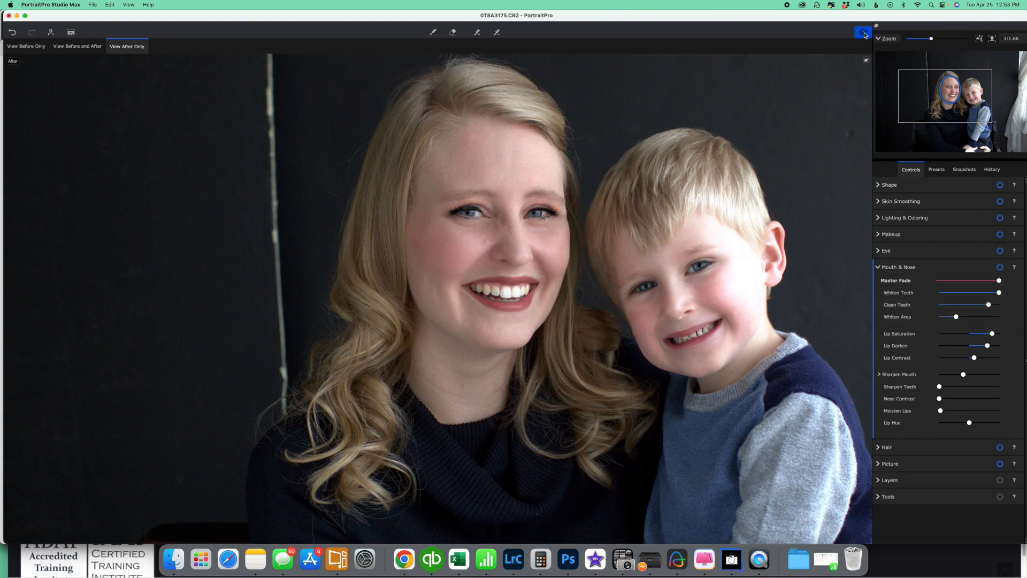
pyautogui.click(864, 35)
pyautogui.click(865, 35)
pyautogui.click(864, 34)
pyautogui.click(864, 35)
pyautogui.click(864, 35)
pyautogui.click(864, 34)
pyautogui.click(865, 35)
pyautogui.click(865, 34)
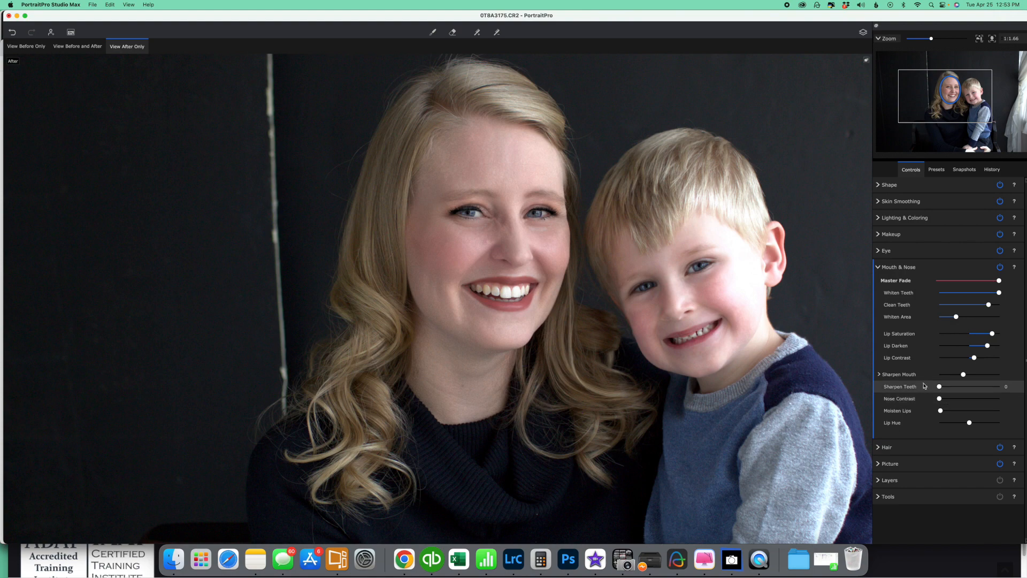
# - Expand the Hair section and try Recolor Hair at 100 with the dark brown color before returning it to zero
pyautogui.click(942, 447)
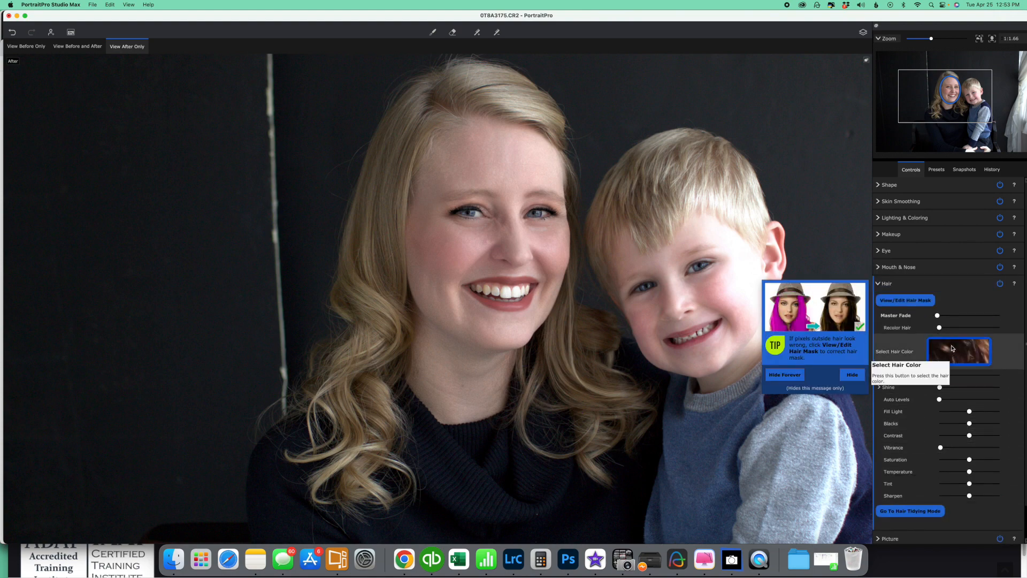
pyautogui.moveTo(940, 328); pyautogui.dragTo(1017, 328)
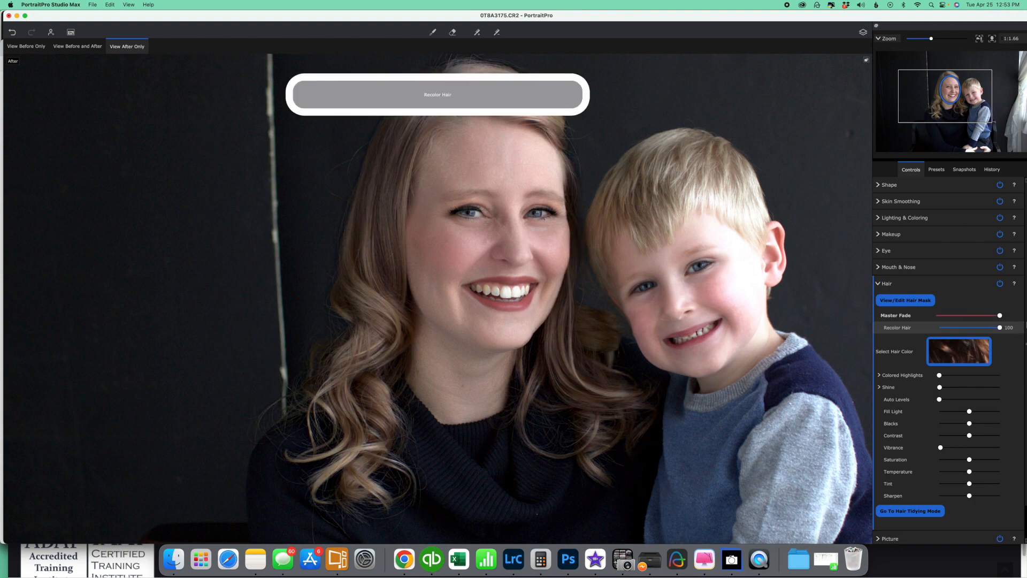
pyautogui.moveTo(989, 325); pyautogui.dragTo(925, 326)
pyautogui.click(999, 327)
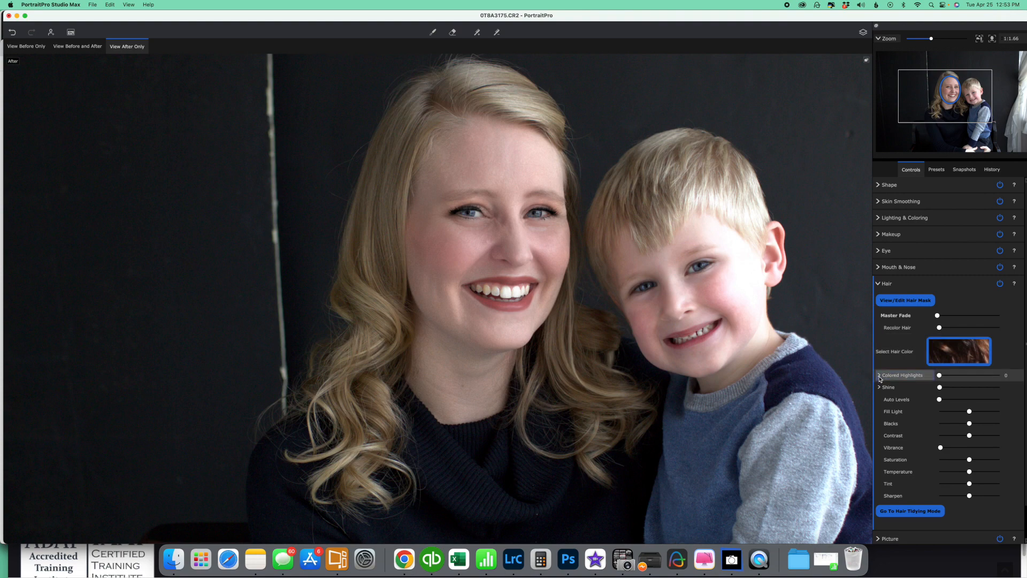
# - Try Colored Highlights at 75 on the woman's hair in crimson, purple, and light pink, returning the amount to zero and collapsing the settings
pyautogui.click(910, 376)
pyautogui.scroll(-2, 925, 406)
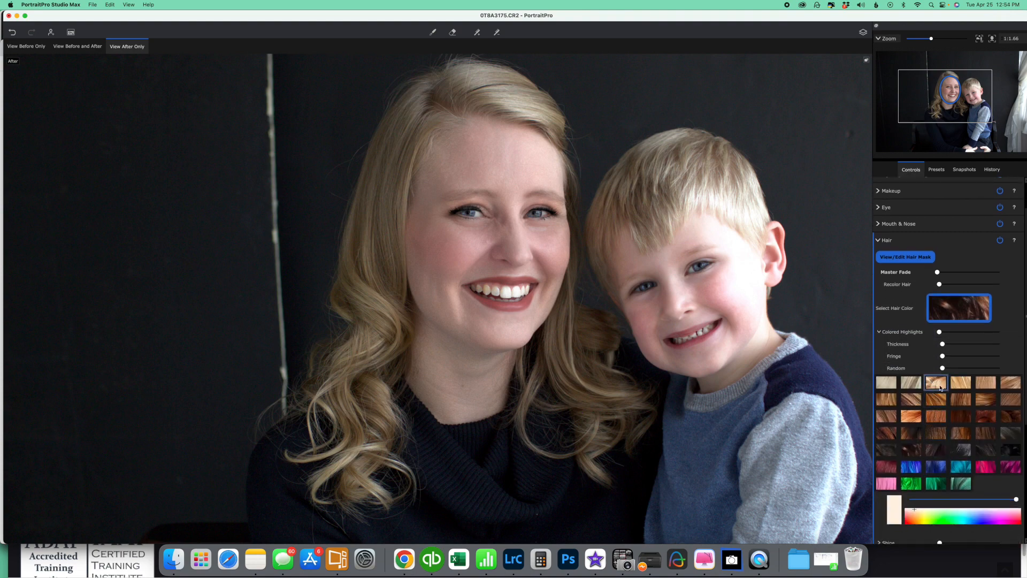
pyautogui.click(982, 470)
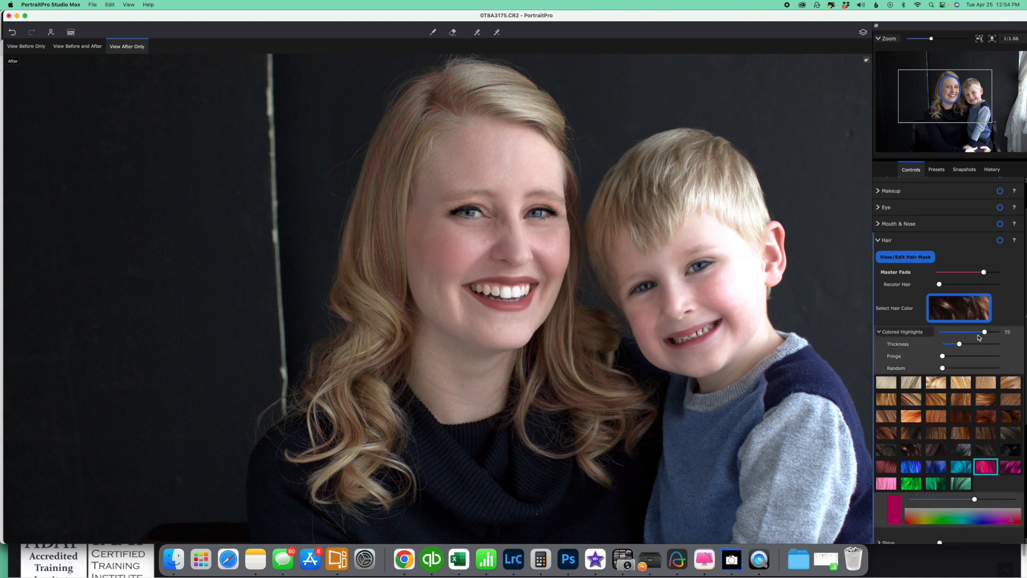
pyautogui.click(1011, 468)
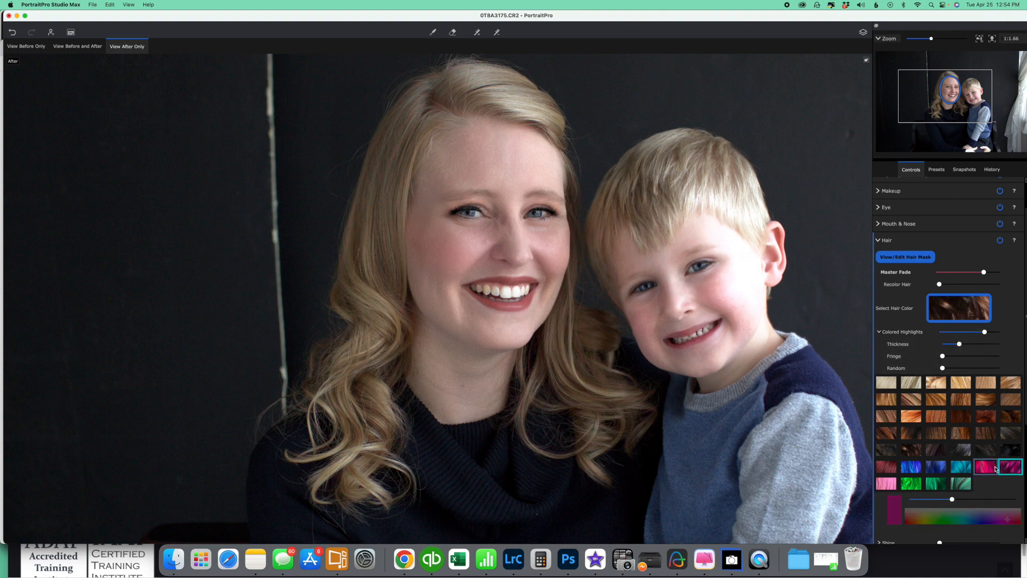
pyautogui.click(891, 484)
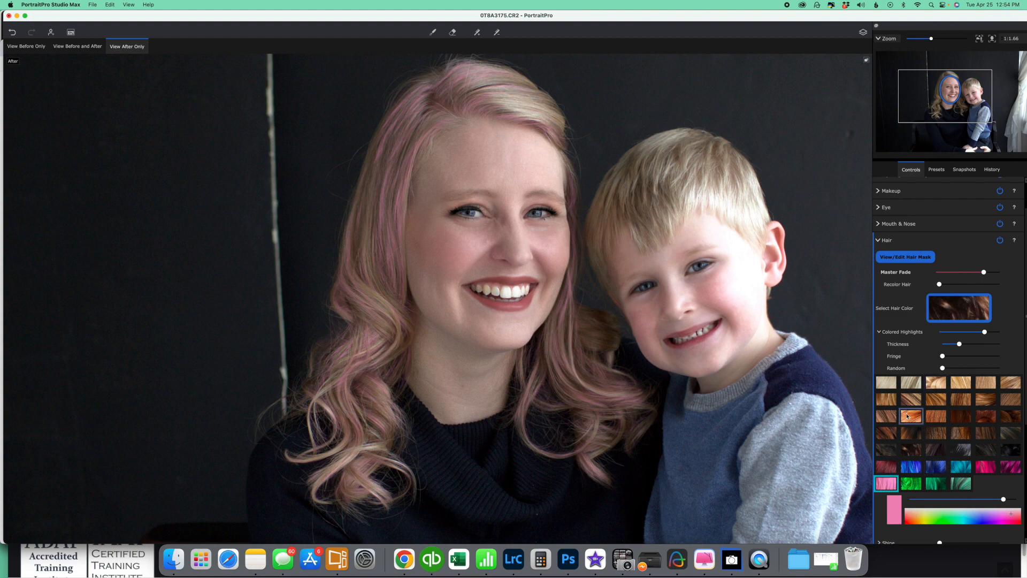
pyautogui.moveTo(983, 341)
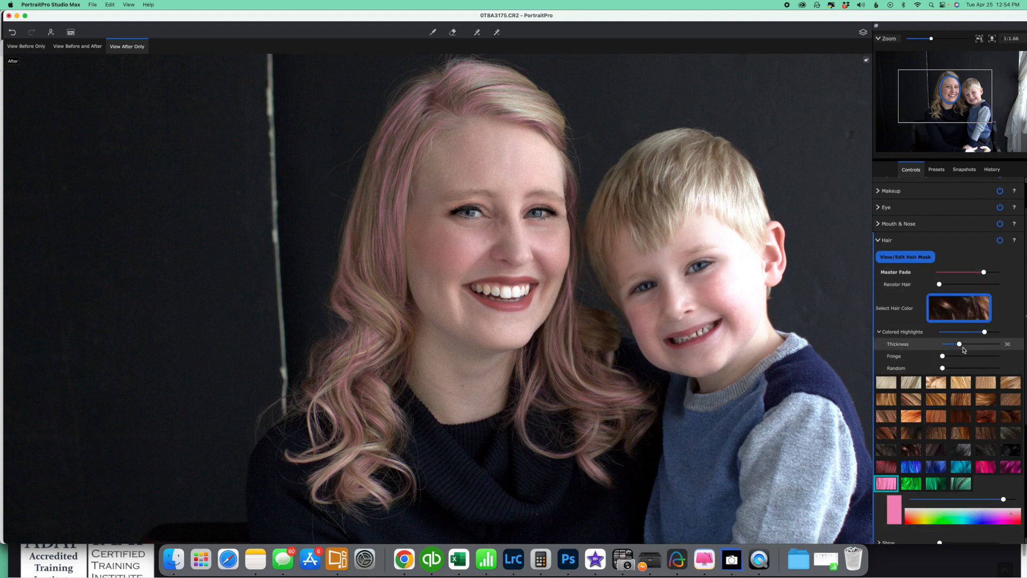
pyautogui.click(937, 331)
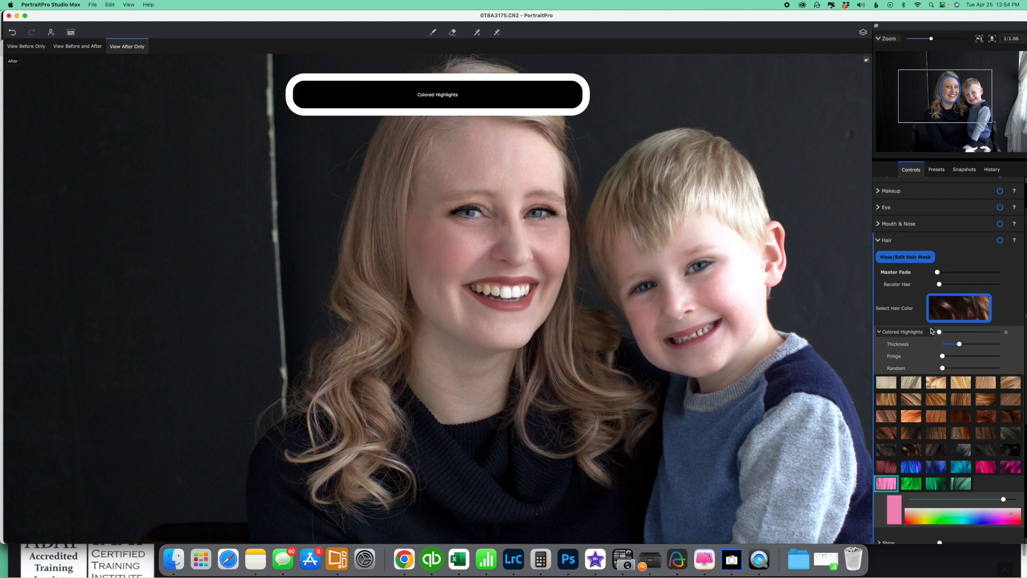
pyautogui.click(880, 332)
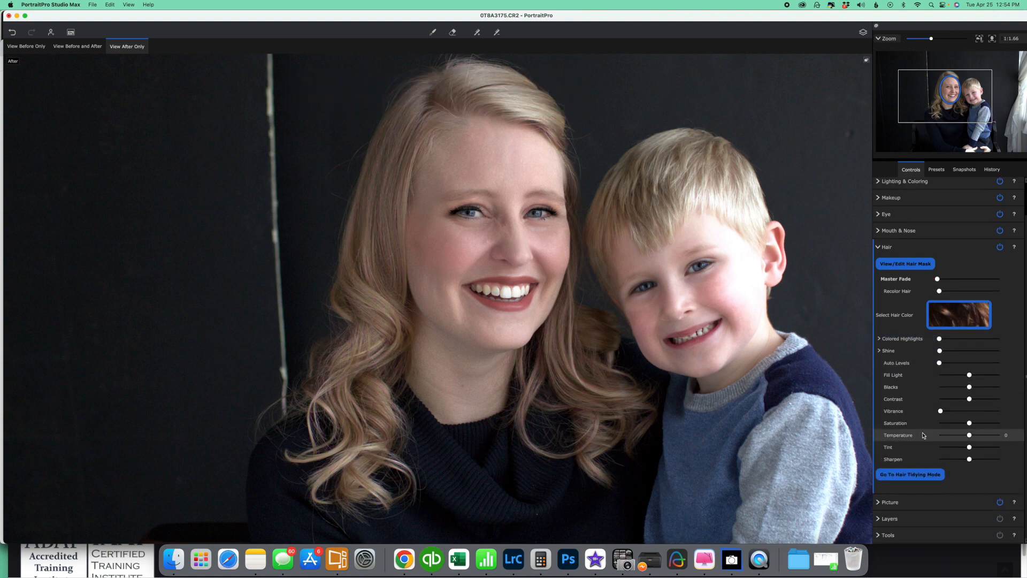
# - Check the Picture controls, reopen the Makeup section, and collapse its Mascara, Lower Eyeshadow, and Eyeliner settings
pyautogui.click(889, 502)
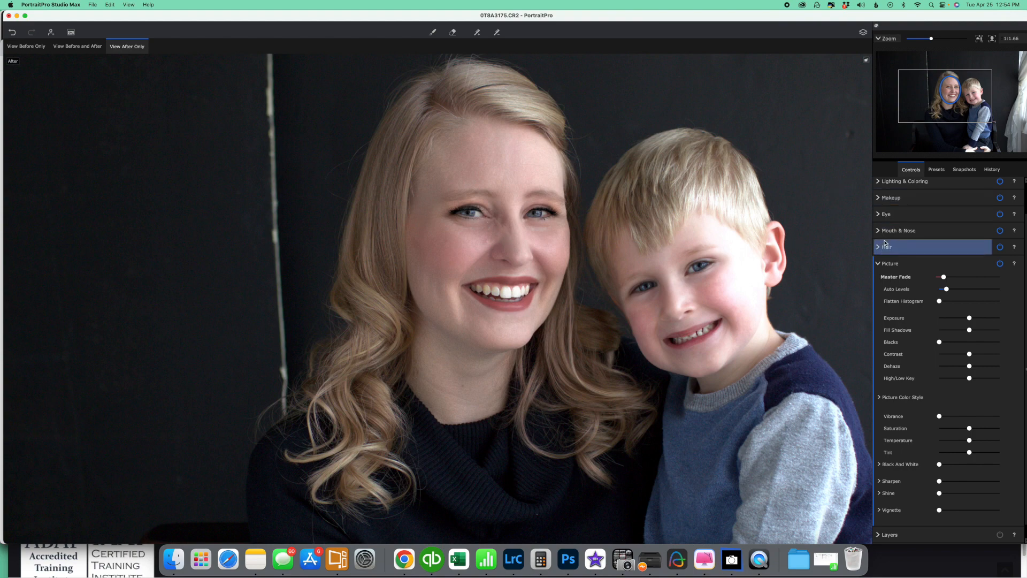
pyautogui.click(888, 197)
pyautogui.click(881, 230)
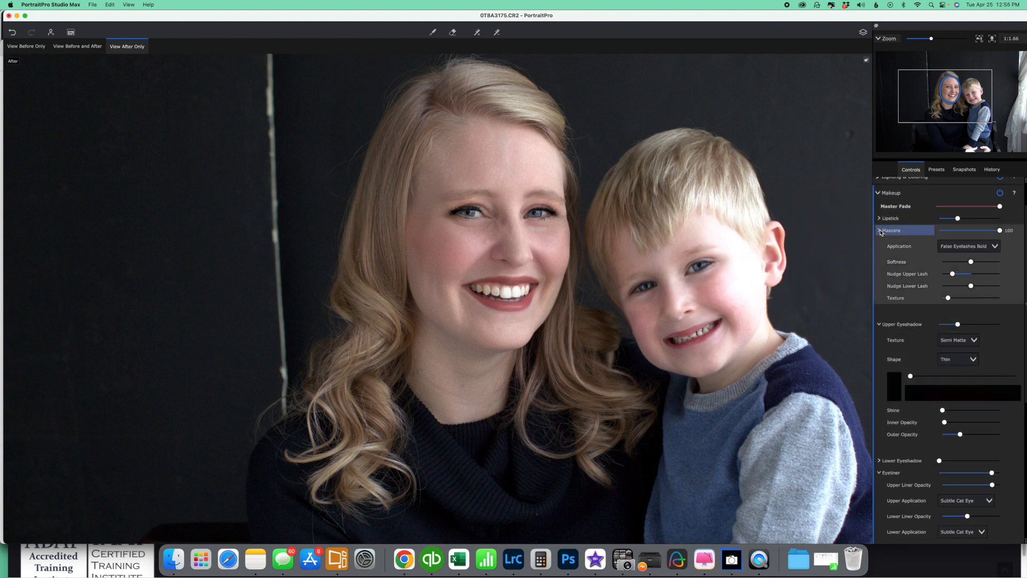
pyautogui.click(881, 378)
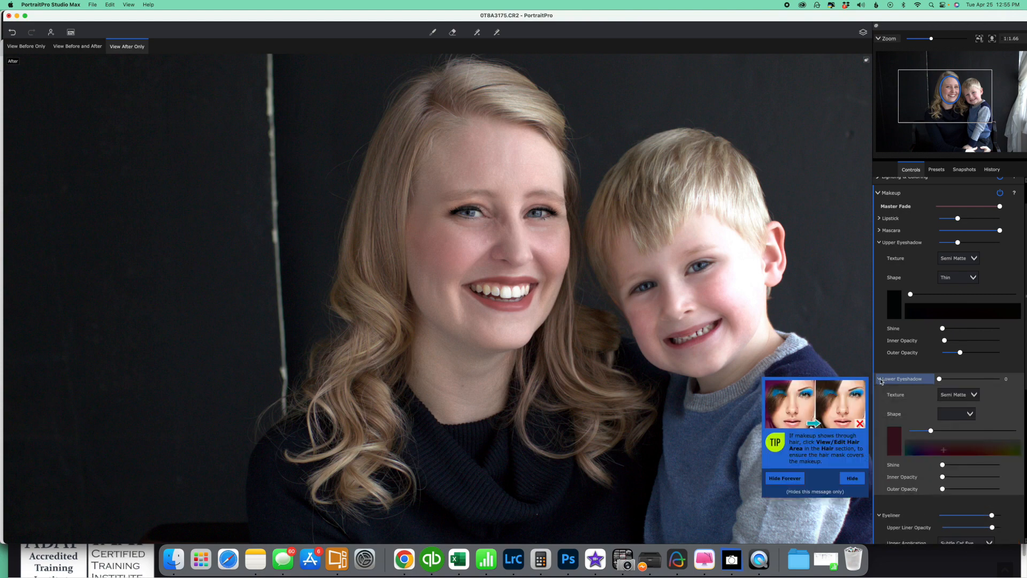
pyautogui.click(881, 379)
pyautogui.click(881, 391)
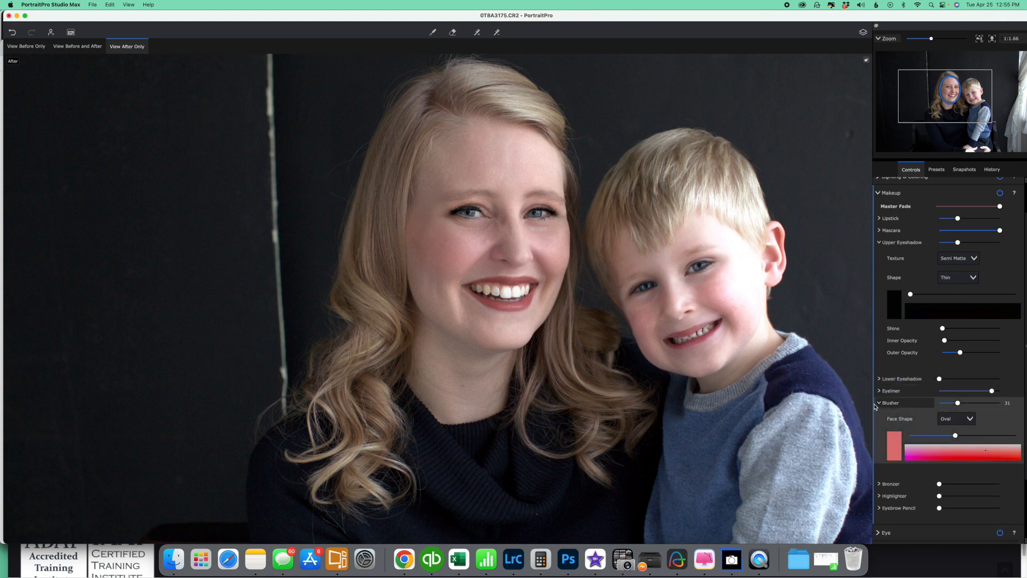
# - Expand Bronzer, choose the Extreme Dimension style, and reduce the bronzer to a light amount
pyautogui.click(879, 484)
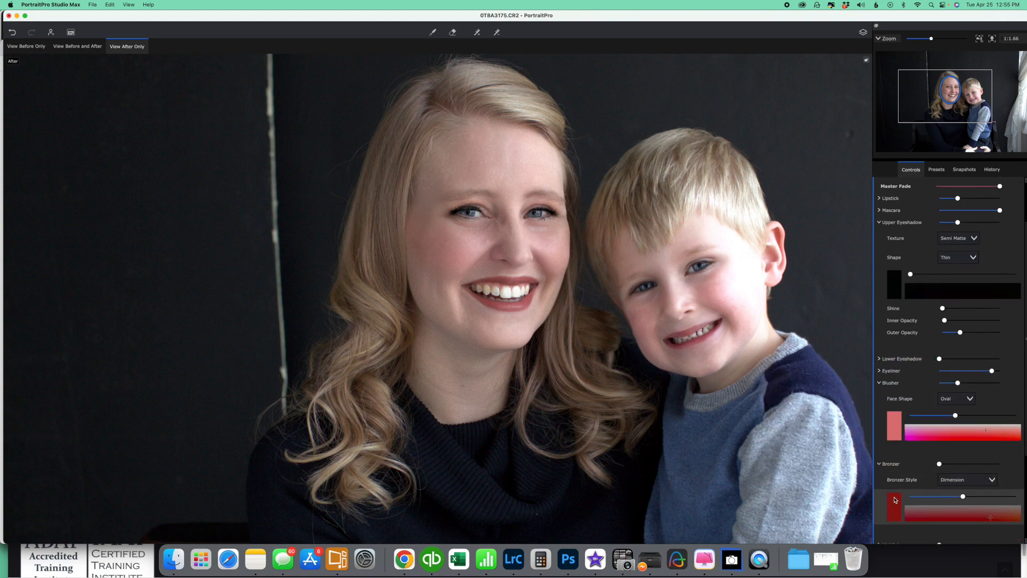
pyautogui.moveTo(939, 335)
pyautogui.mouseDown()
pyautogui.moveTo(977, 335)
pyautogui.moveTo(958, 336)
pyautogui.mouseUp()
pyautogui.click(963, 350)
pyautogui.click(958, 371)
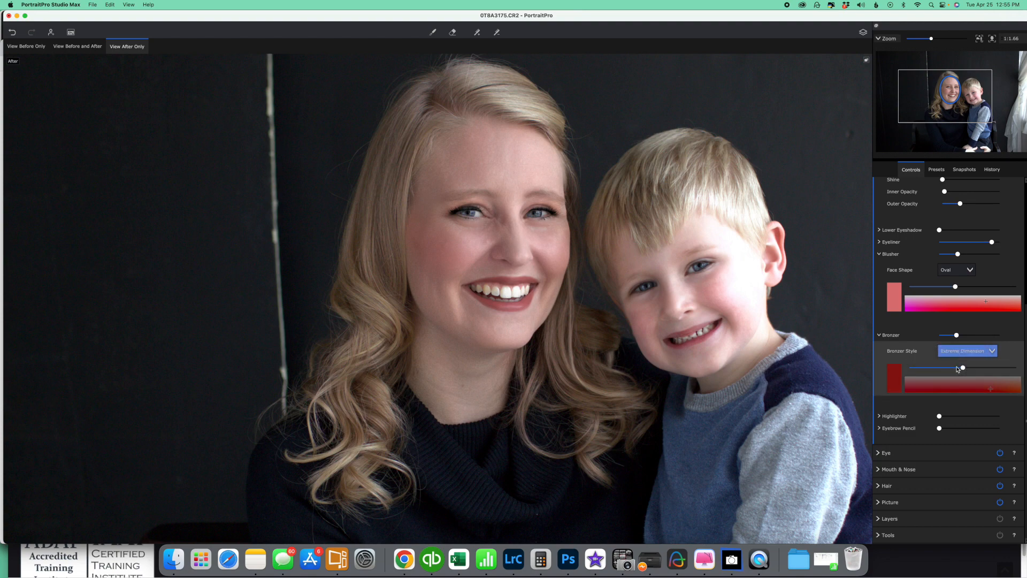
pyautogui.moveTo(957, 335)
pyautogui.mouseDown()
pyautogui.moveTo(981, 336)
pyautogui.moveTo(953, 334)
pyautogui.mouseUp()
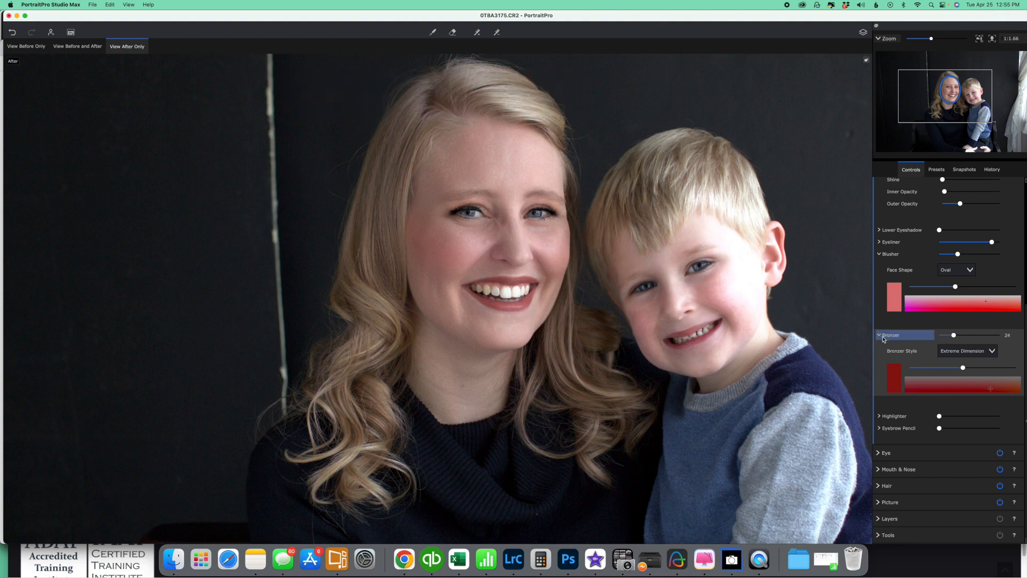
pyautogui.moveTo(937, 335)
pyautogui.mouseDown()
pyautogui.moveTo(928, 335)
pyautogui.moveTo(949, 335)
pyautogui.mouseUp()
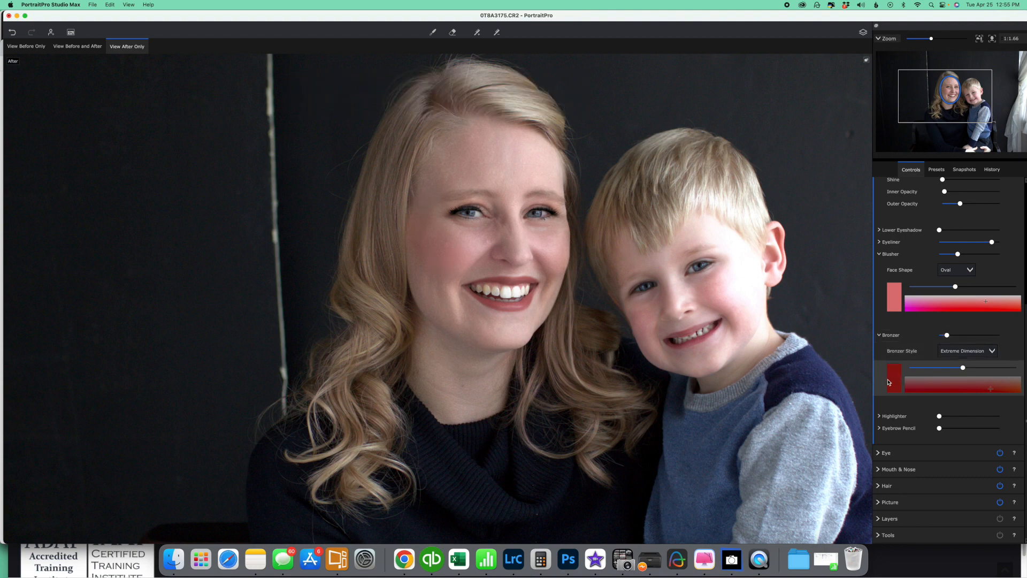
# - Try a black Eyebrow Pencil on both brows and on the left brow alone, returning the amount to zero each time
pyautogui.moveTo(977, 430)
pyautogui.mouseDown()
pyautogui.moveTo(1003, 433)
pyautogui.moveTo(963, 433)
pyautogui.moveTo(960, 441)
pyautogui.mouseUp()
pyautogui.click(903, 440)
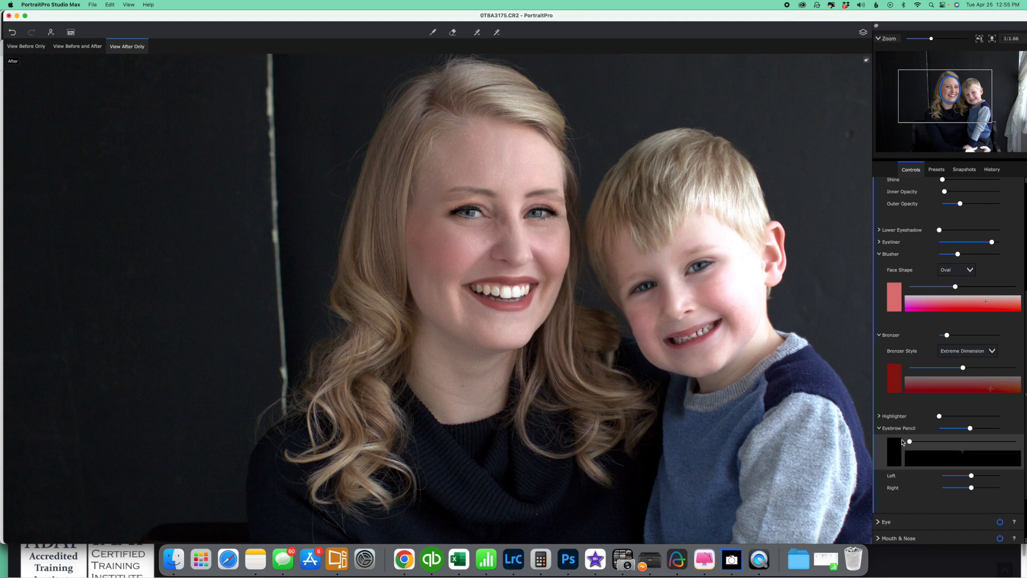
pyautogui.click(972, 430)
pyautogui.moveTo(957, 430); pyautogui.dragTo(904, 429)
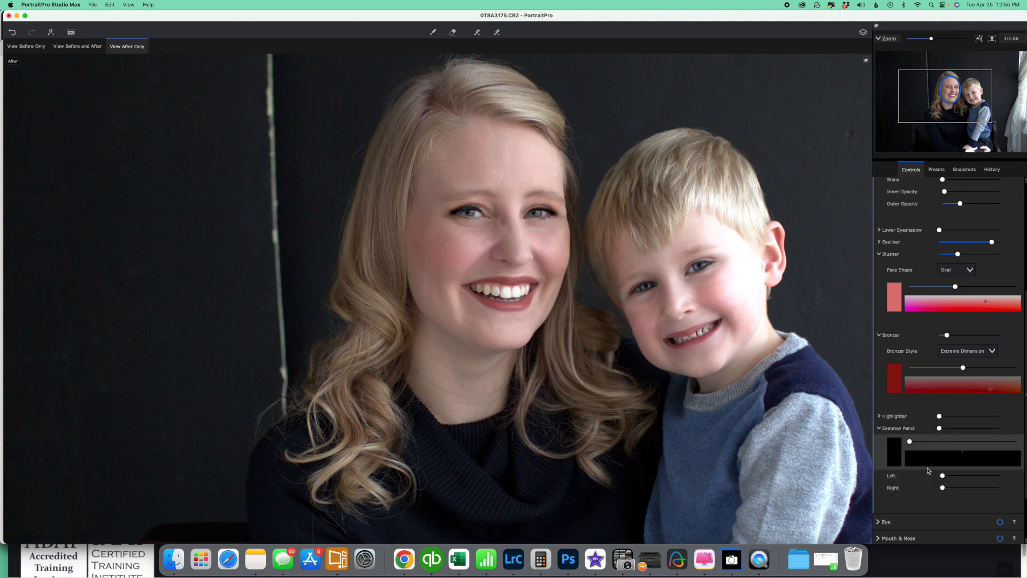
pyautogui.moveTo(955, 476)
pyautogui.mouseDown()
pyautogui.moveTo(978, 472)
pyautogui.moveTo(944, 474)
pyautogui.moveTo(987, 475)
pyautogui.mouseUp()
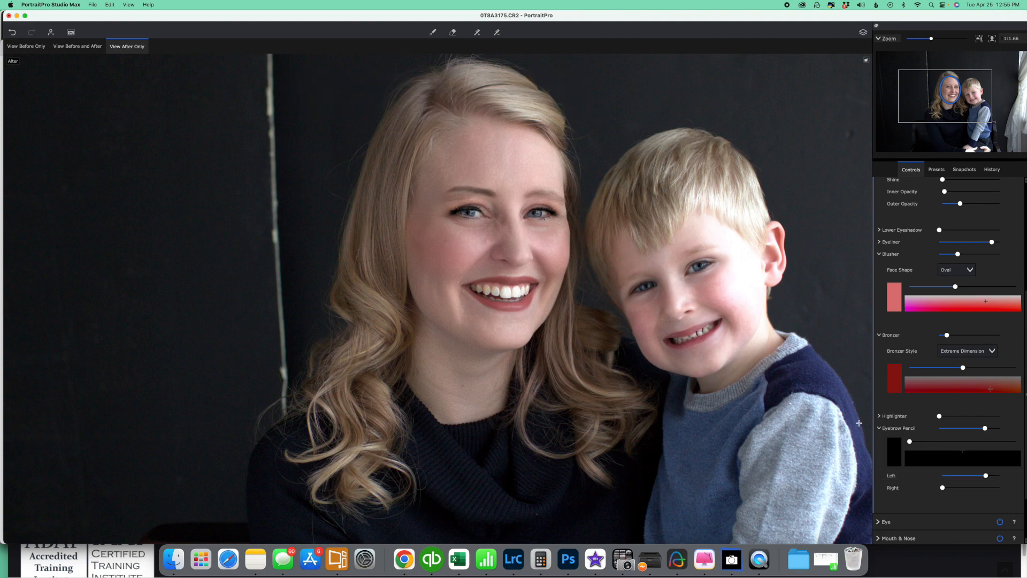
pyautogui.moveTo(987, 476); pyautogui.dragTo(914, 484)
# - Add Highlighter to the woman's face, change its color to a very pale, nearly white pink, and keep the amount low
pyautogui.moveTo(940, 417)
pyautogui.mouseDown()
pyautogui.moveTo(981, 418)
pyautogui.moveTo(967, 415)
pyautogui.mouseUp()
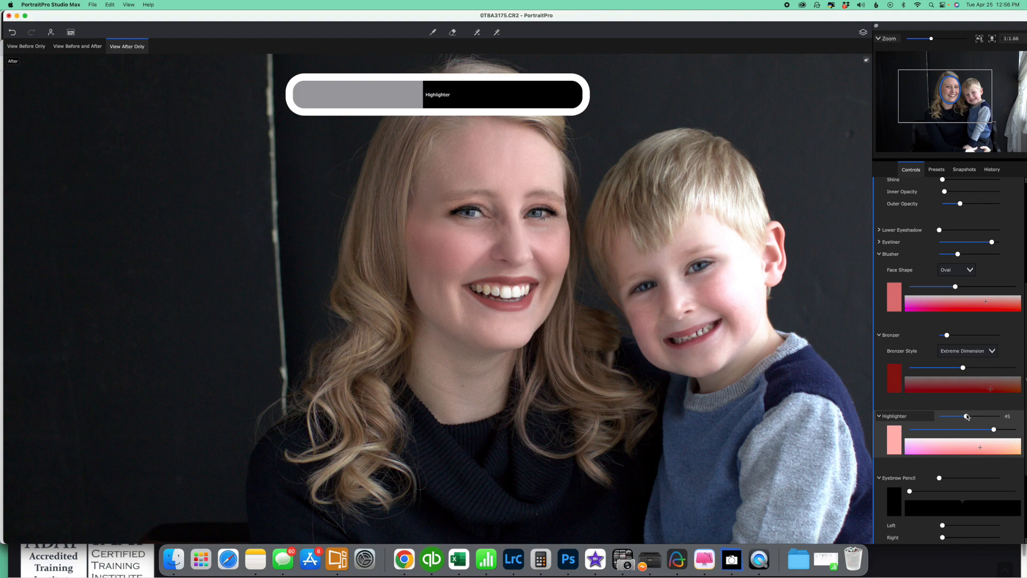
pyautogui.click(906, 441)
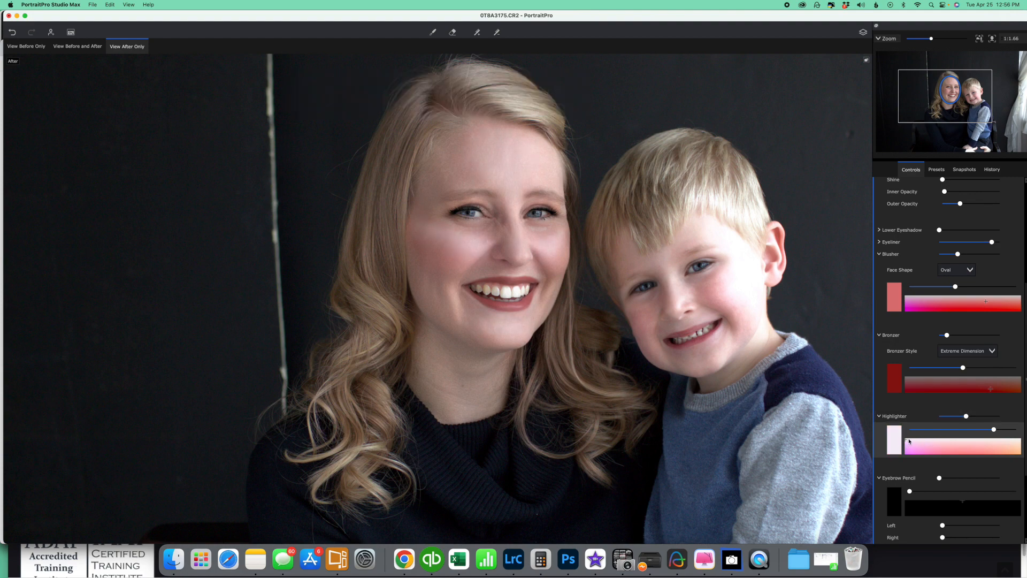
pyautogui.moveTo(966, 416); pyautogui.dragTo(950, 417)
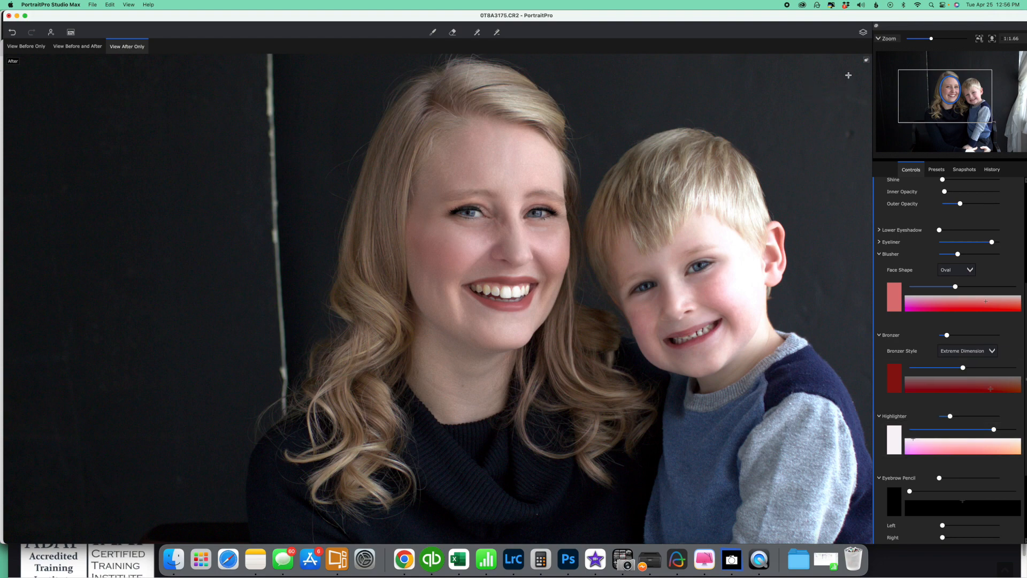
# - Switch repeatedly between the original and retouched portrait to check the added bronzer and highlighter
pyautogui.click(866, 36)
pyautogui.click(866, 36)
pyautogui.click(866, 40)
pyautogui.click(867, 39)
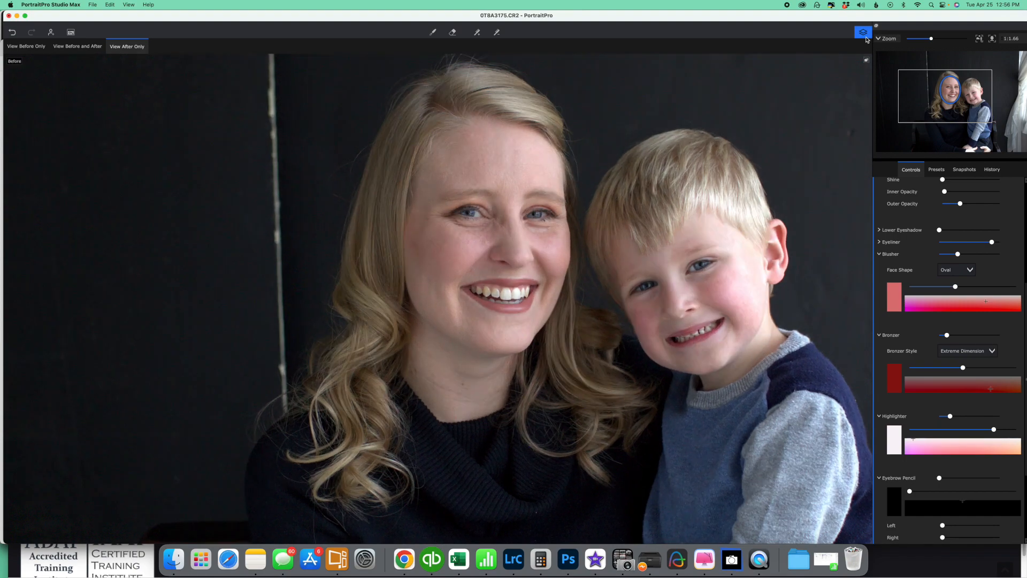
pyautogui.click(866, 39)
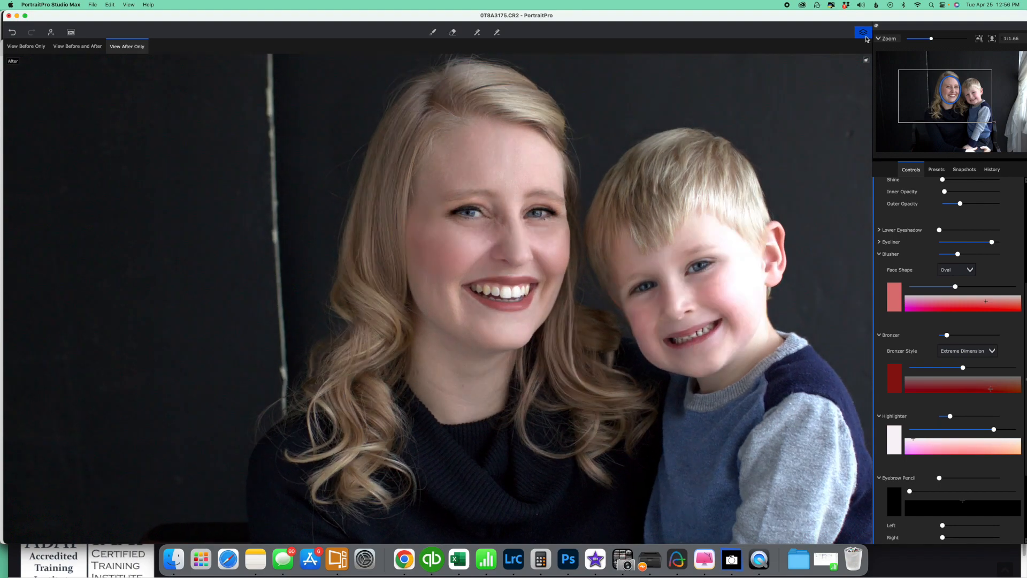
pyautogui.click(866, 36)
pyautogui.click(867, 37)
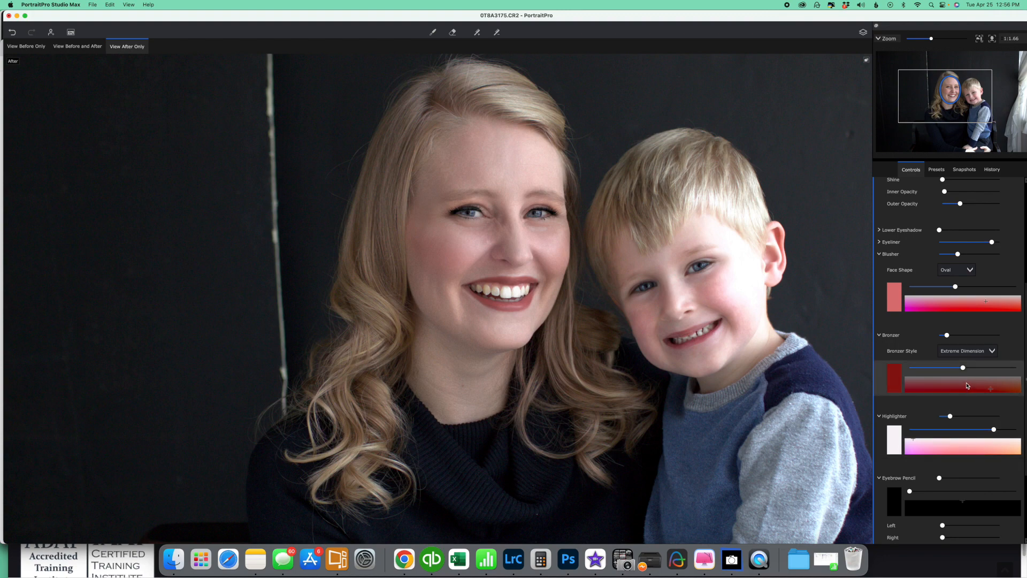
# - Look over the available presets and return to the adjustment controls
pyautogui.click(936, 170)
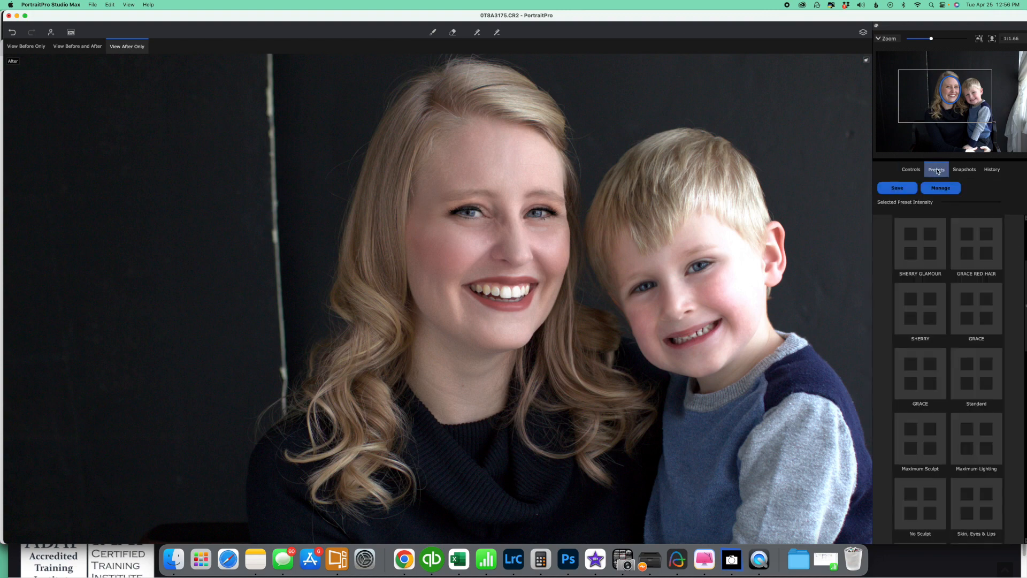
pyautogui.click(964, 171)
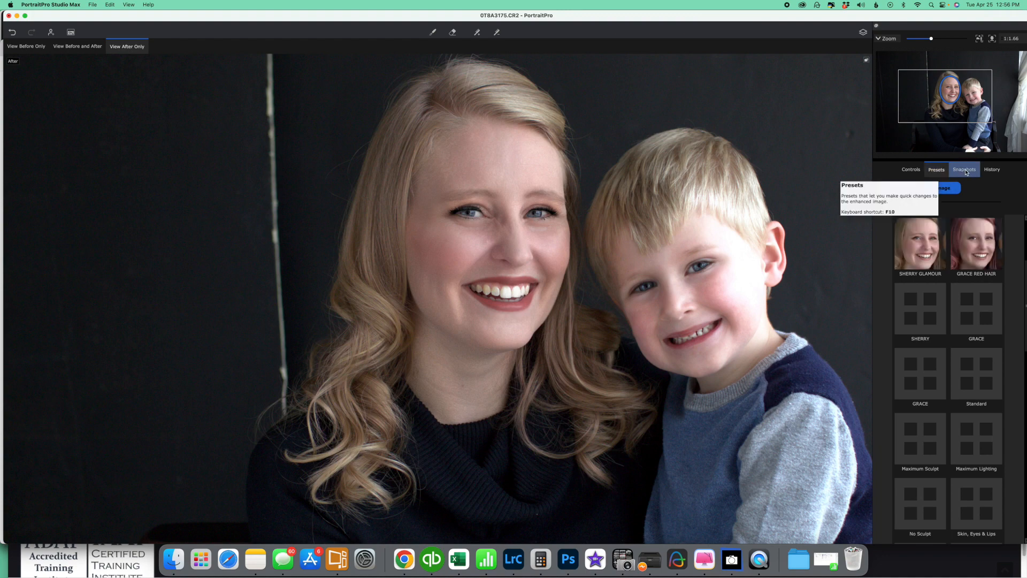
pyautogui.click(912, 170)
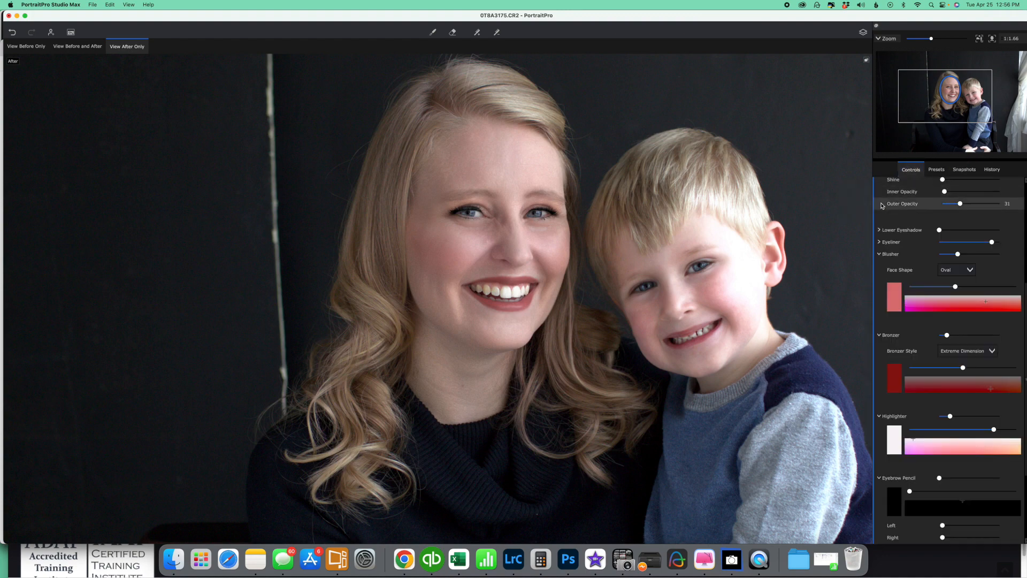